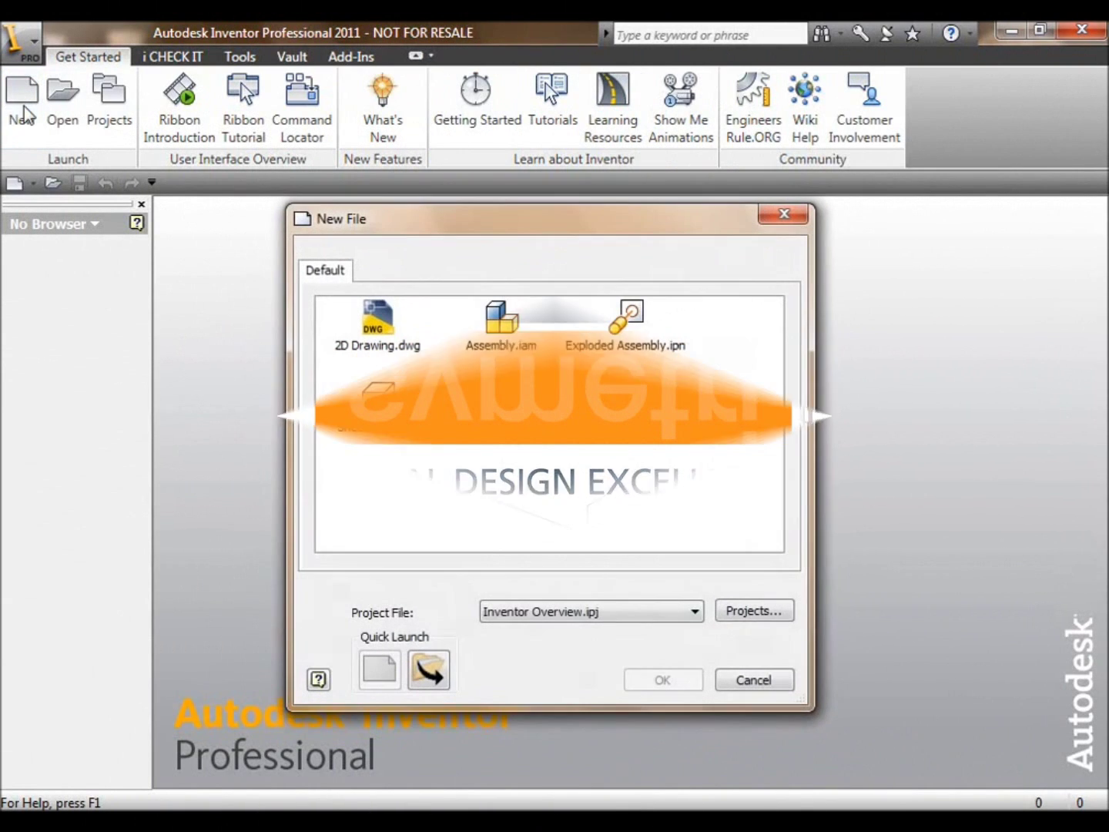
# Choose the Single Part.ipt template for the new part.
pyautogui.click(496, 403)
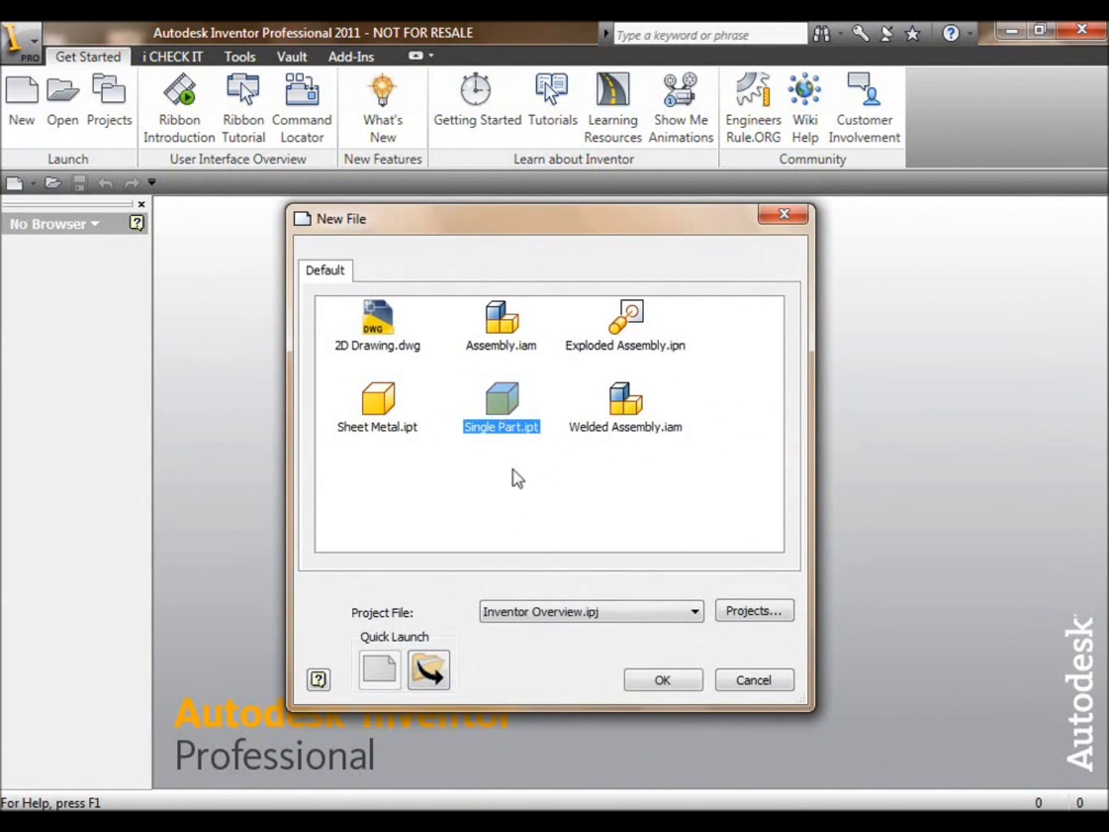
# Create the part and draw a 40 mm circle centred on the sketch origin.
pyautogui.click(661, 679)
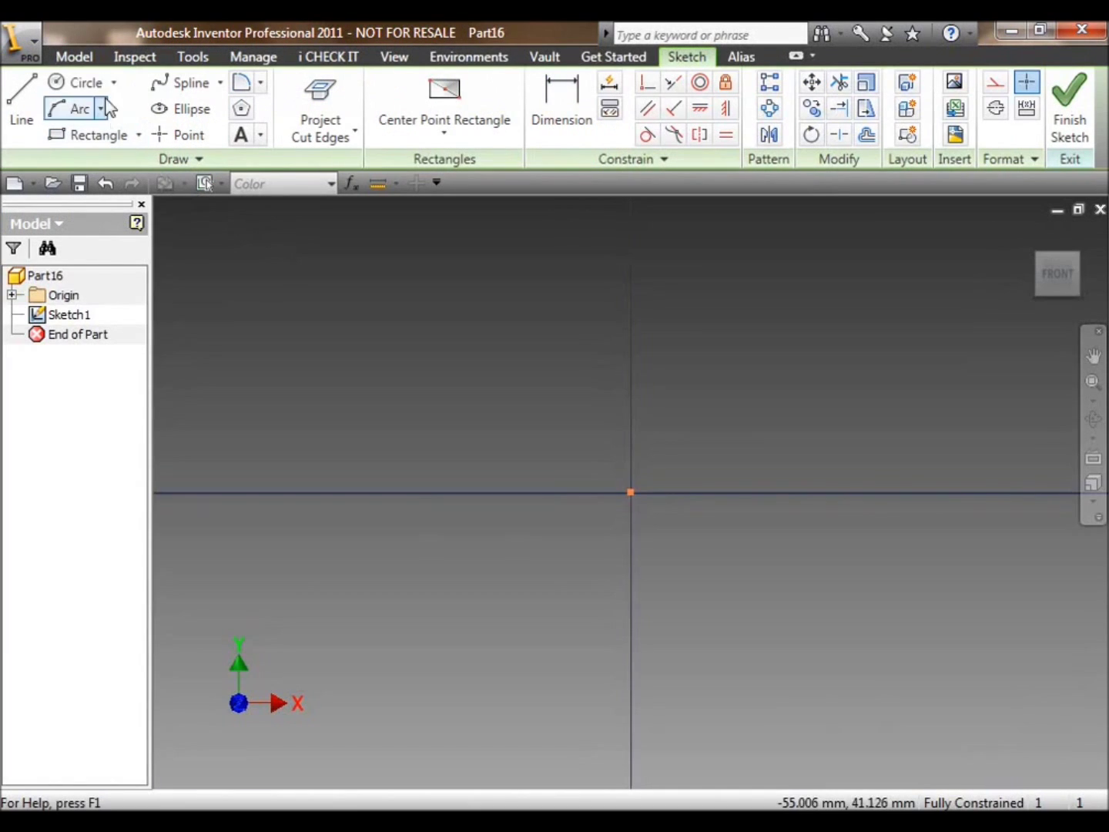
pyautogui.click(77, 82)
pyautogui.click(632, 491)
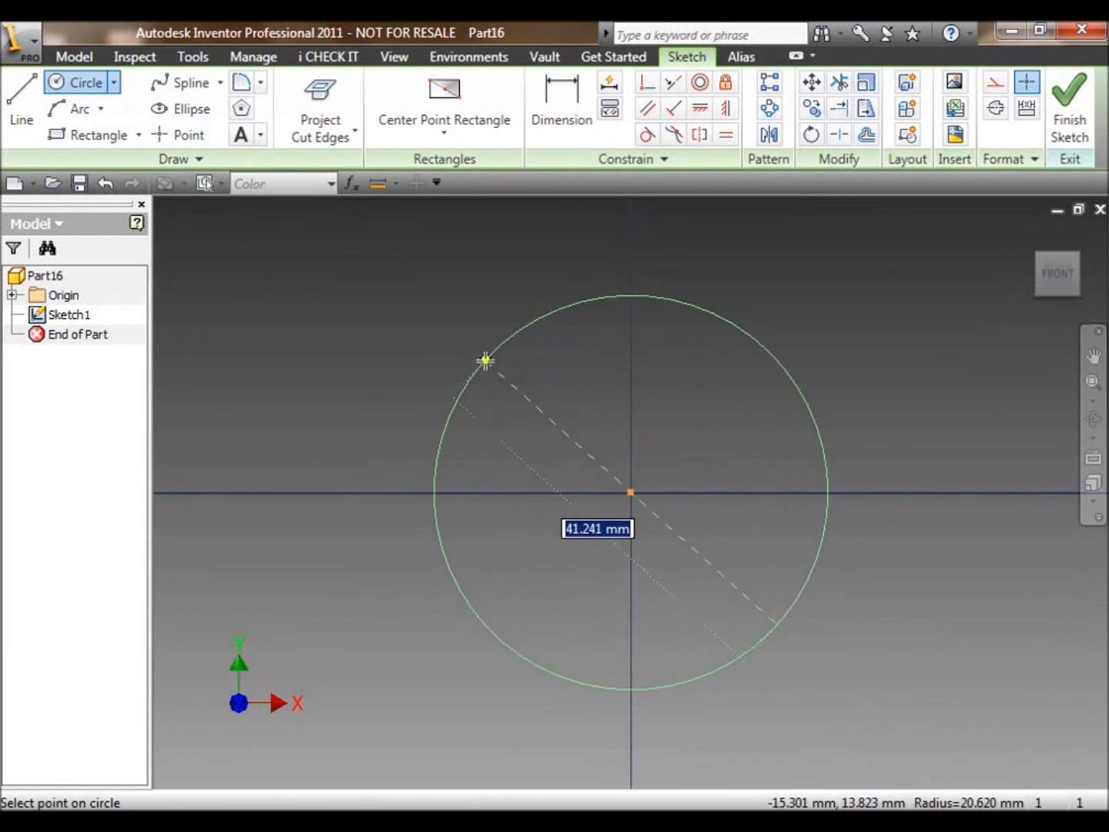
pyautogui.press('BackSpace')
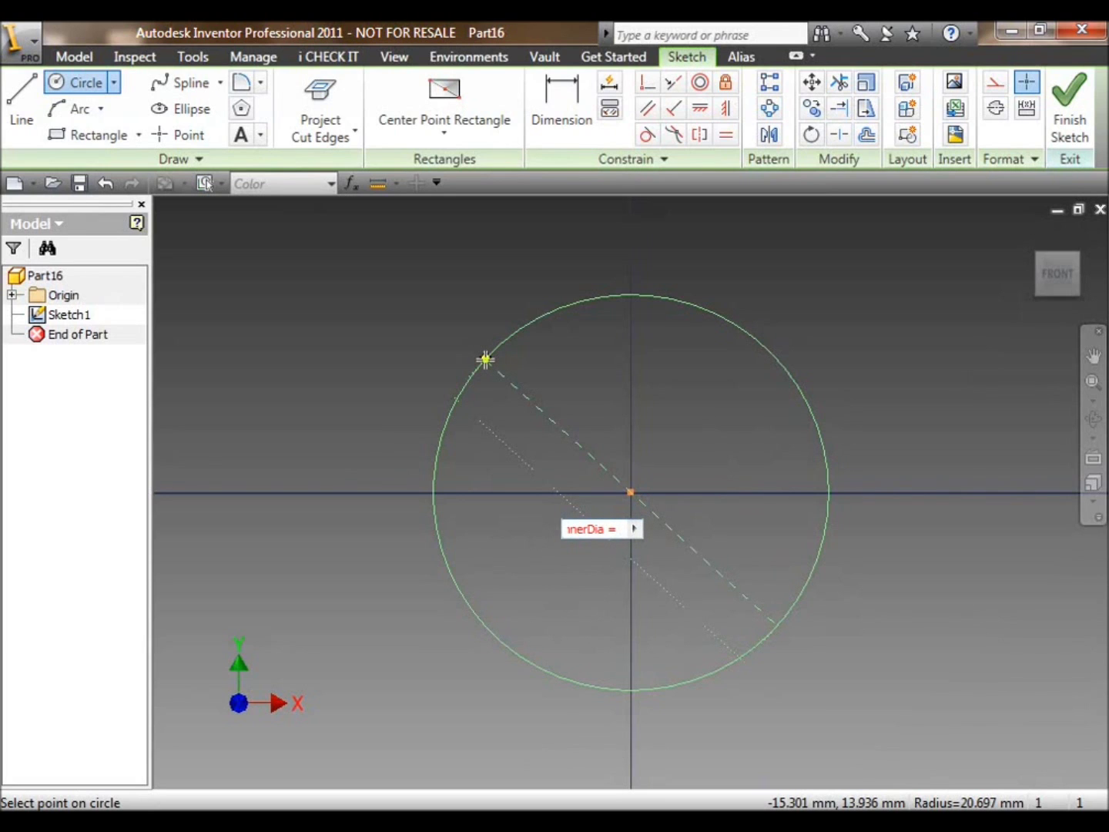
pyautogui.press('Return')
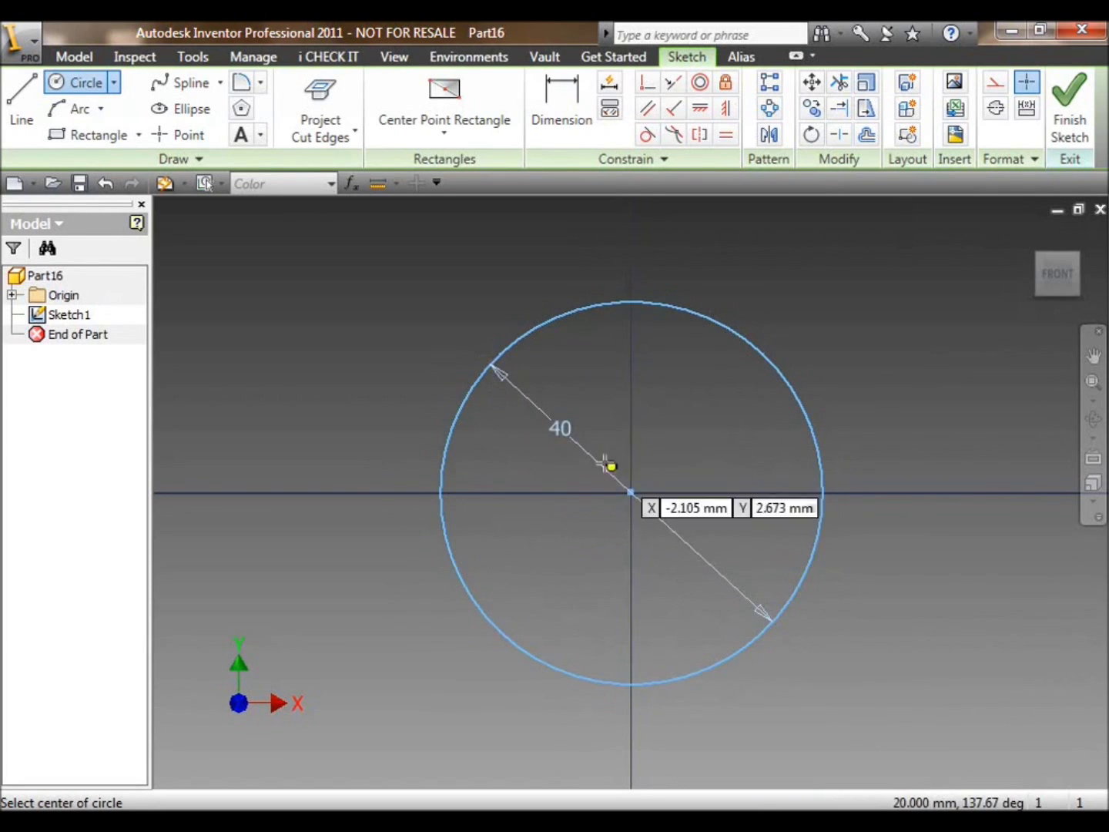
# Add a concentric outer circle with diameter OuterDia = InnerDia+20mm.
pyautogui.click(631, 490)
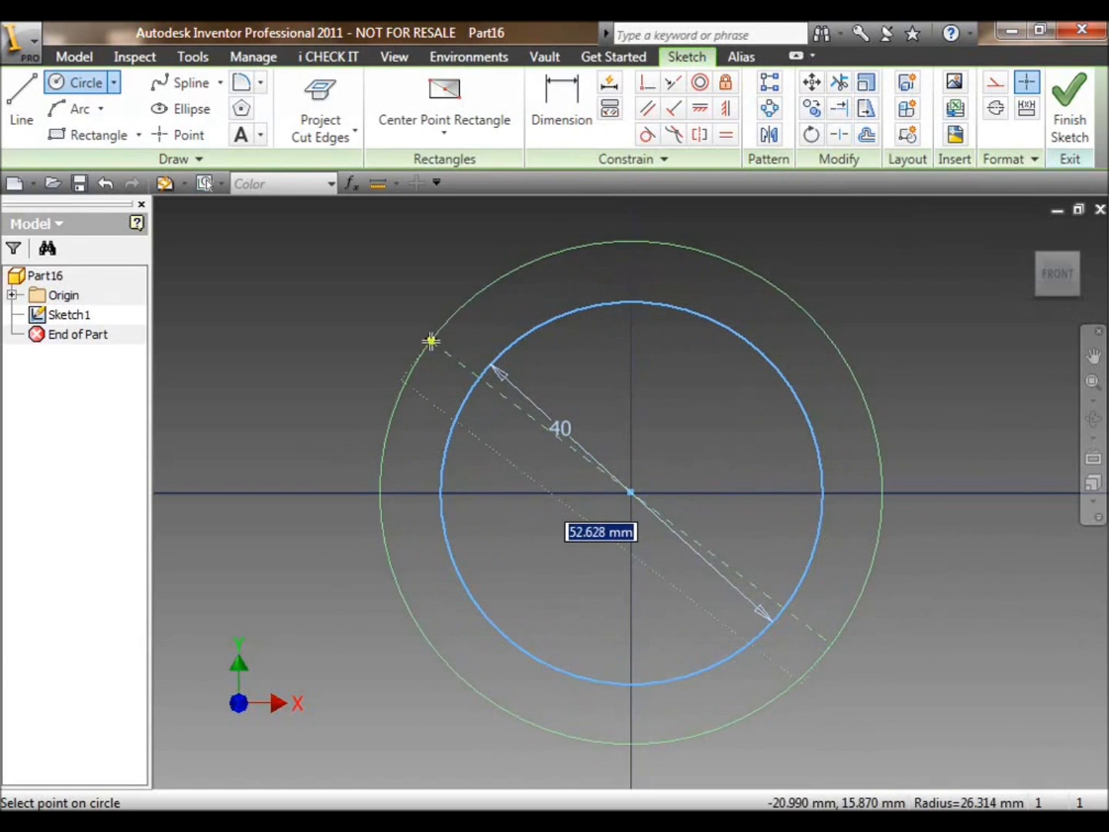
pyautogui.write('Out')
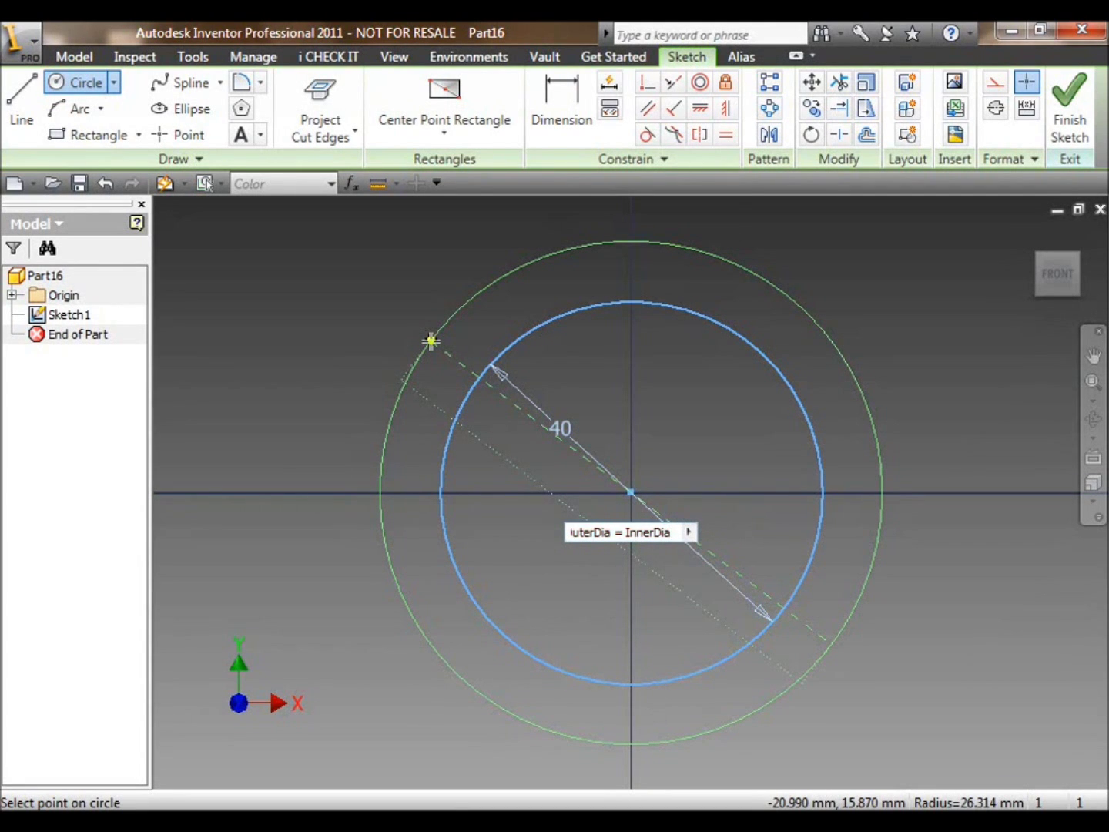
pyautogui.write('erDia = InnerDia+20mm')
pyautogui.press('Return')
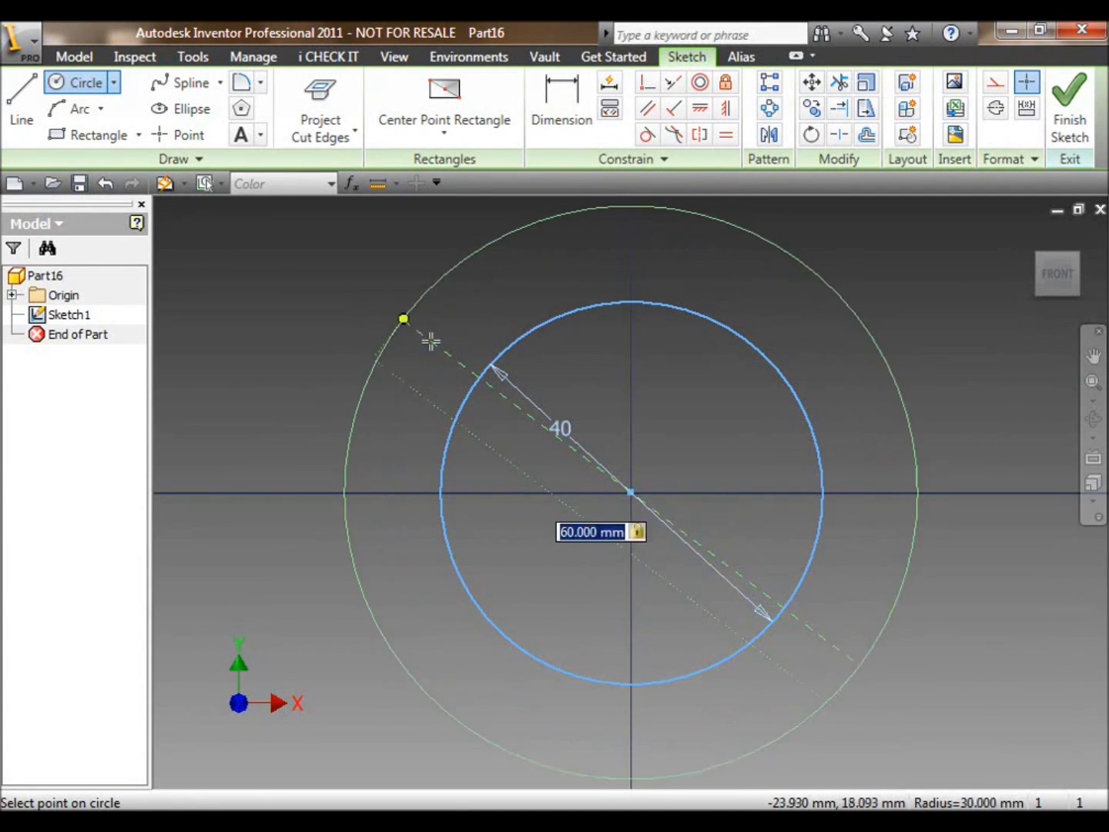
pyautogui.rightClick(607, 377)
pyautogui.click(633, 389)
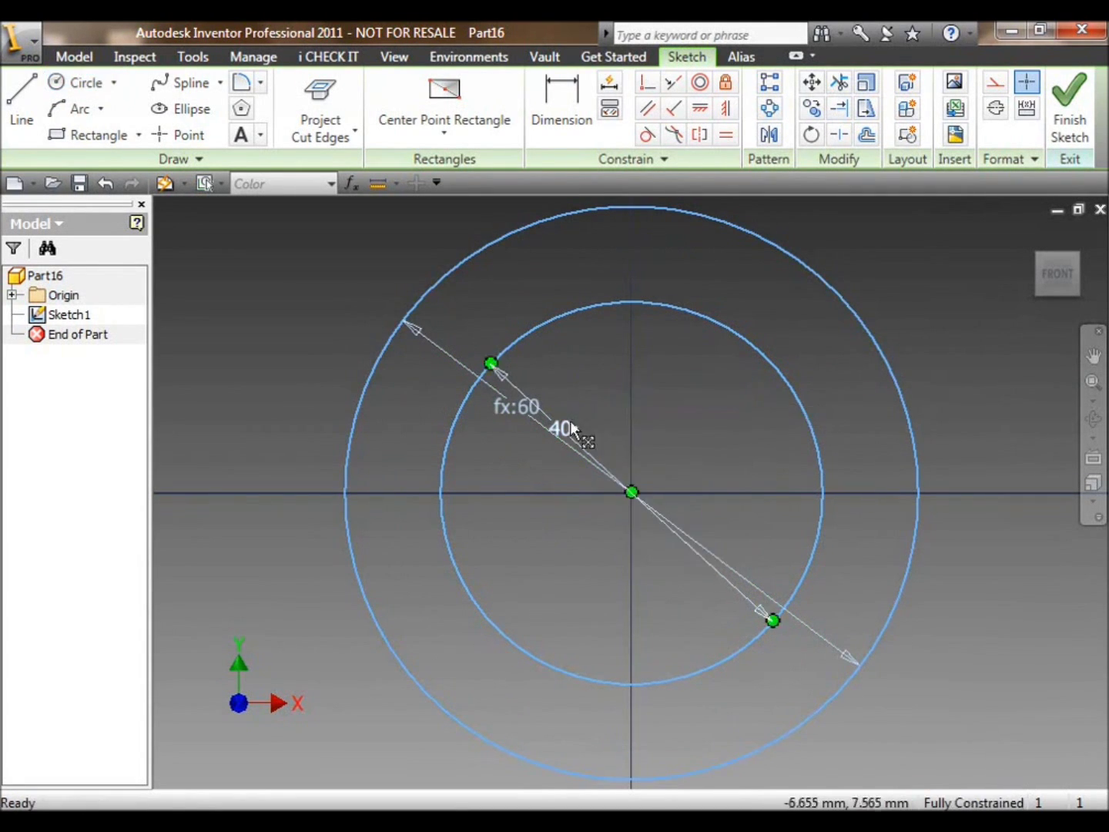
# Test the link by changing the inner diameter to 50 and back to 40, then finish the sketch.
pyautogui.moveTo(565, 428); pyautogui.dragTo(687, 457)
pyautogui.doubleClick(686, 454)
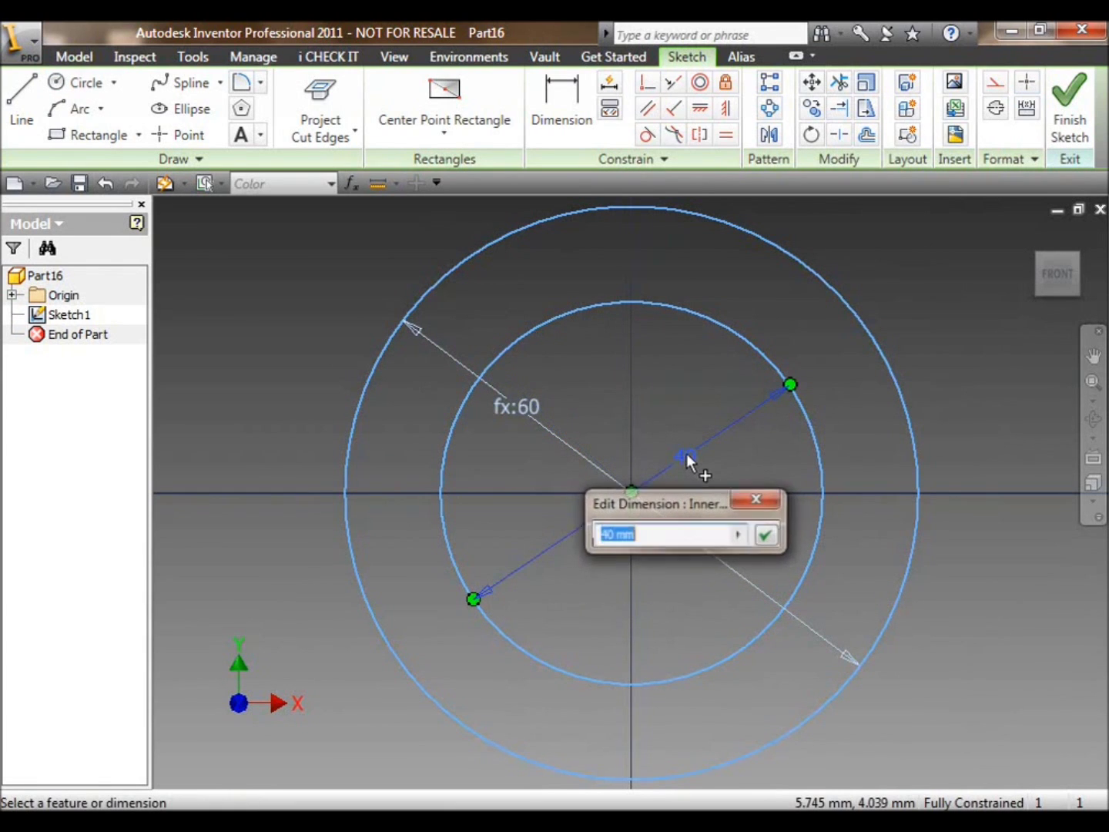
pyautogui.write('50')
pyautogui.press('Return')
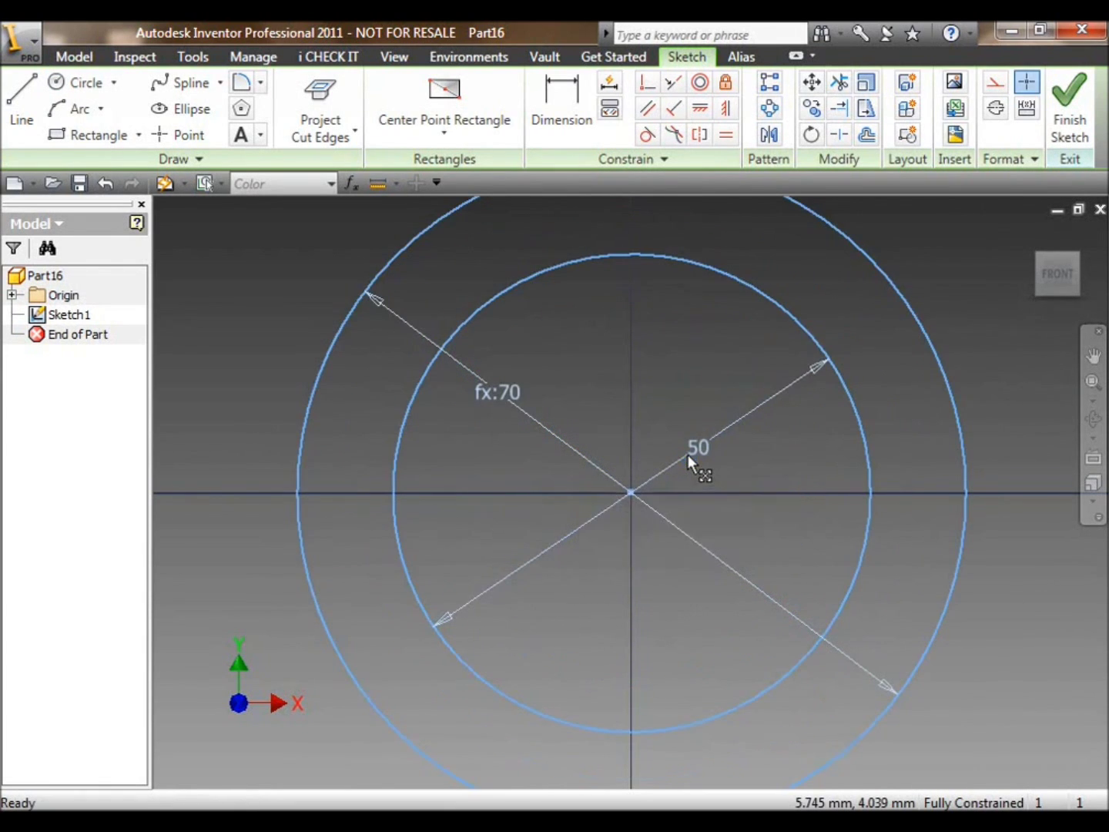
pyautogui.doubleClick(697, 451)
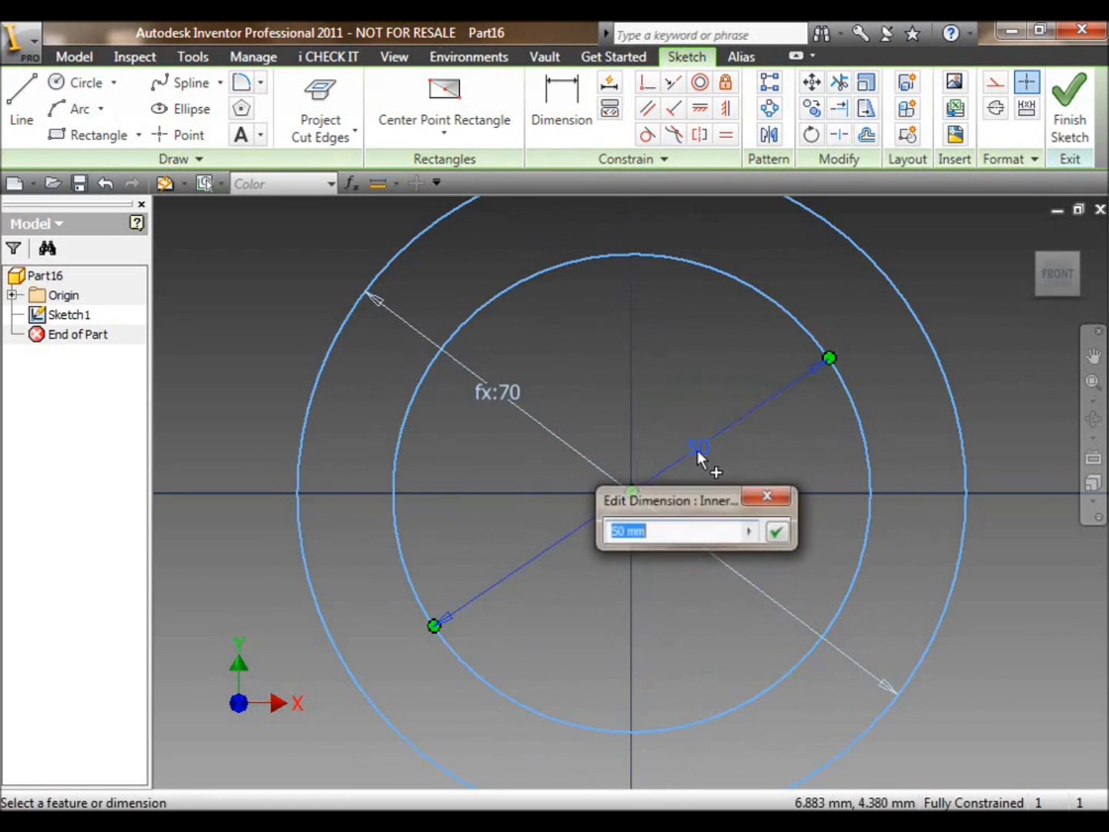
pyautogui.write('40')
pyautogui.press('Return')
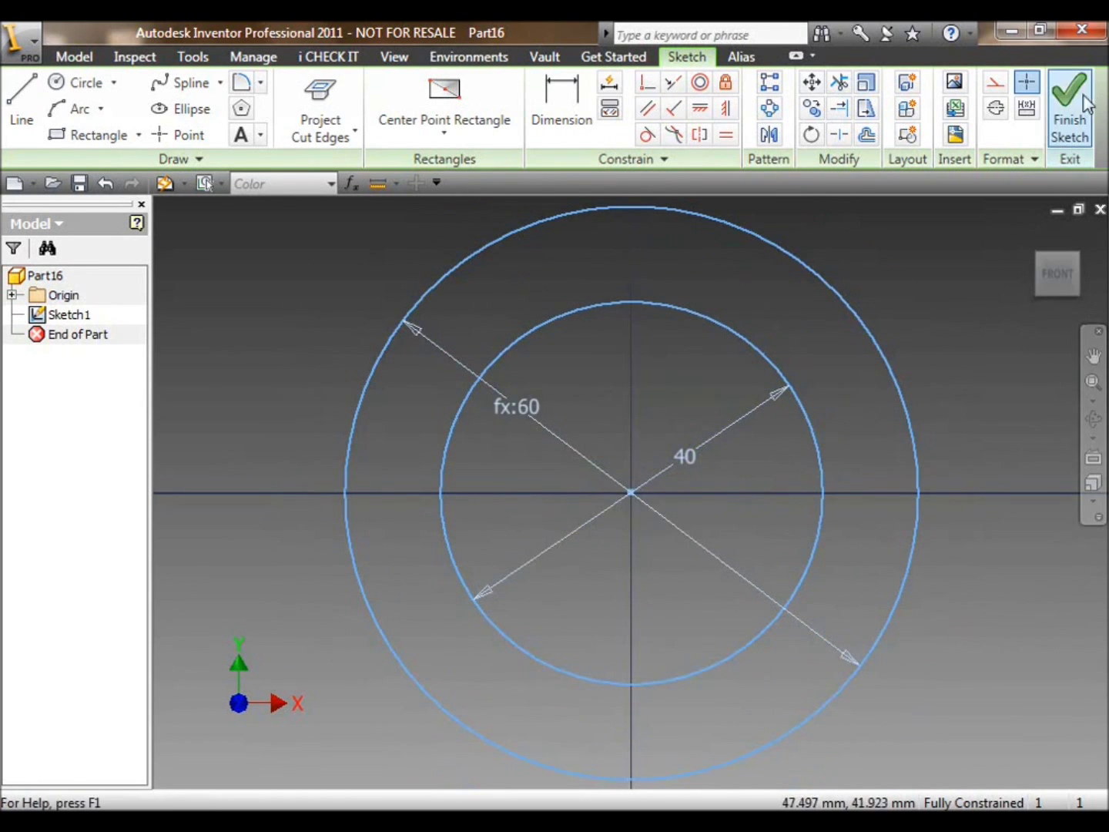
pyautogui.click(1052, 131)
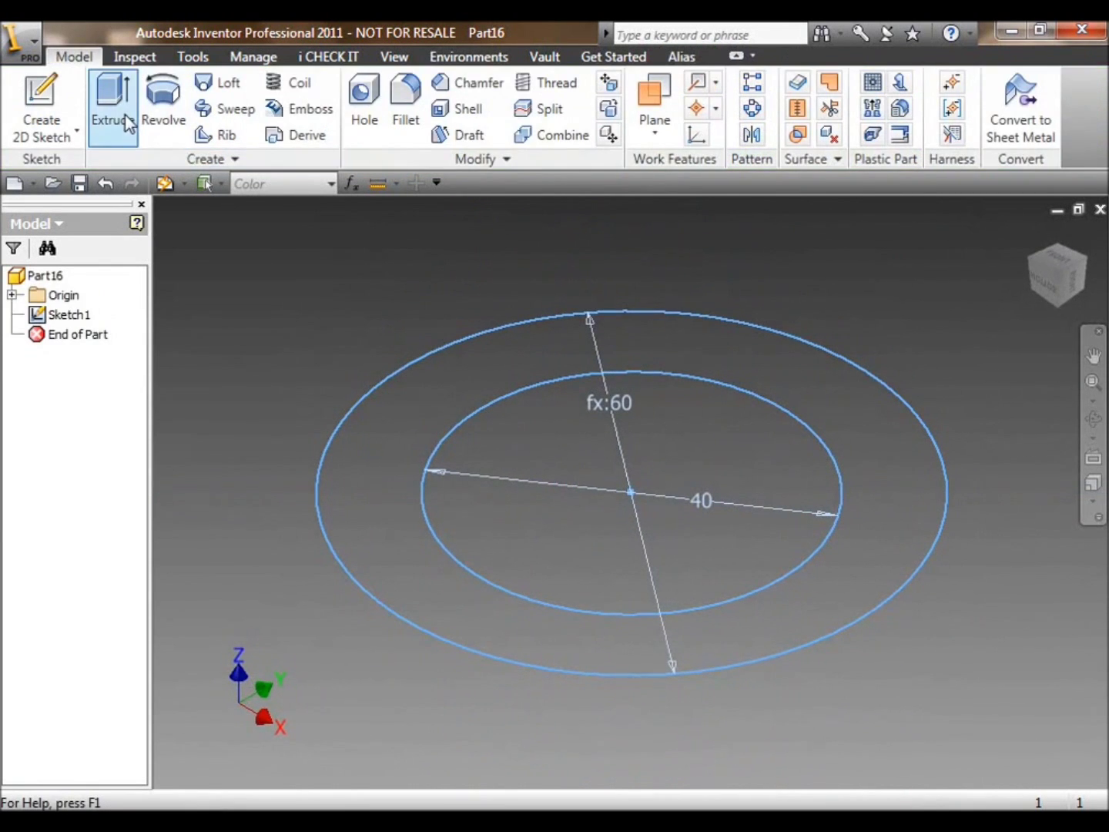
# Extrude the ring profile 40 mm symmetrically about the sketch plane into a tube.
pyautogui.click(492, 333)
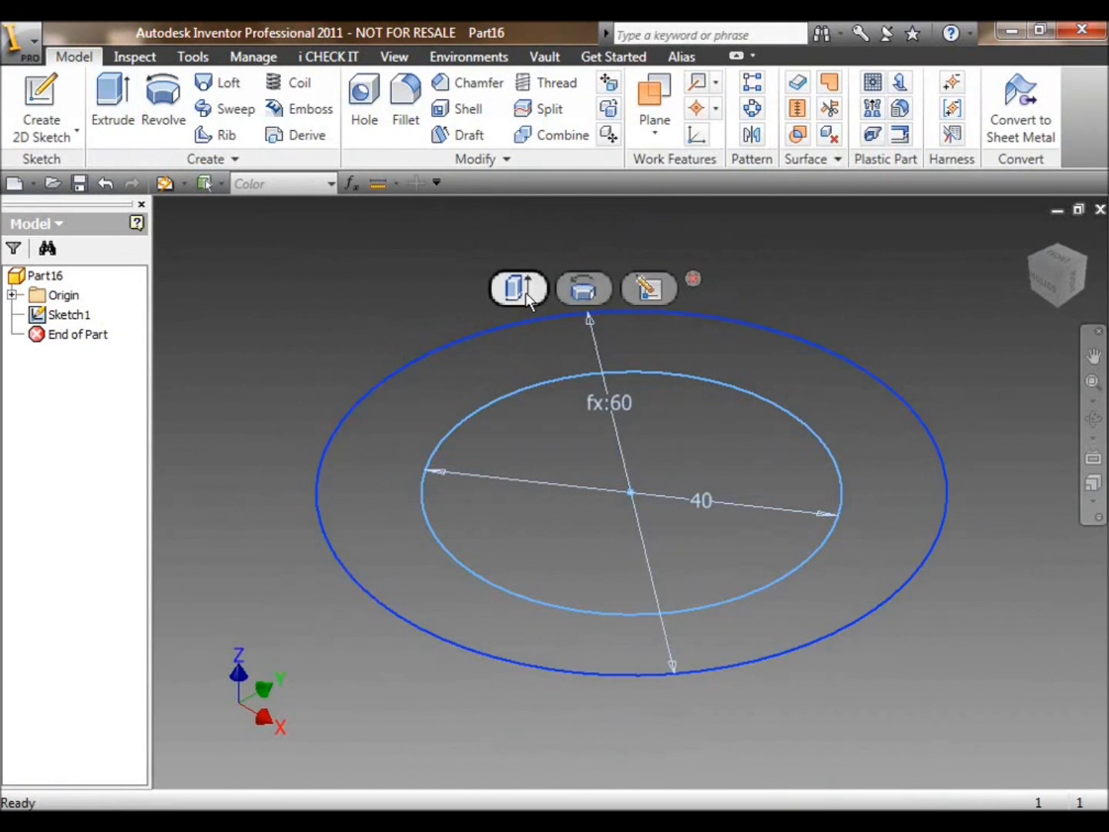
pyautogui.click(525, 293)
pyautogui.click(710, 360)
pyautogui.moveTo(713, 385); pyautogui.dragTo(801, 469, button='middle')
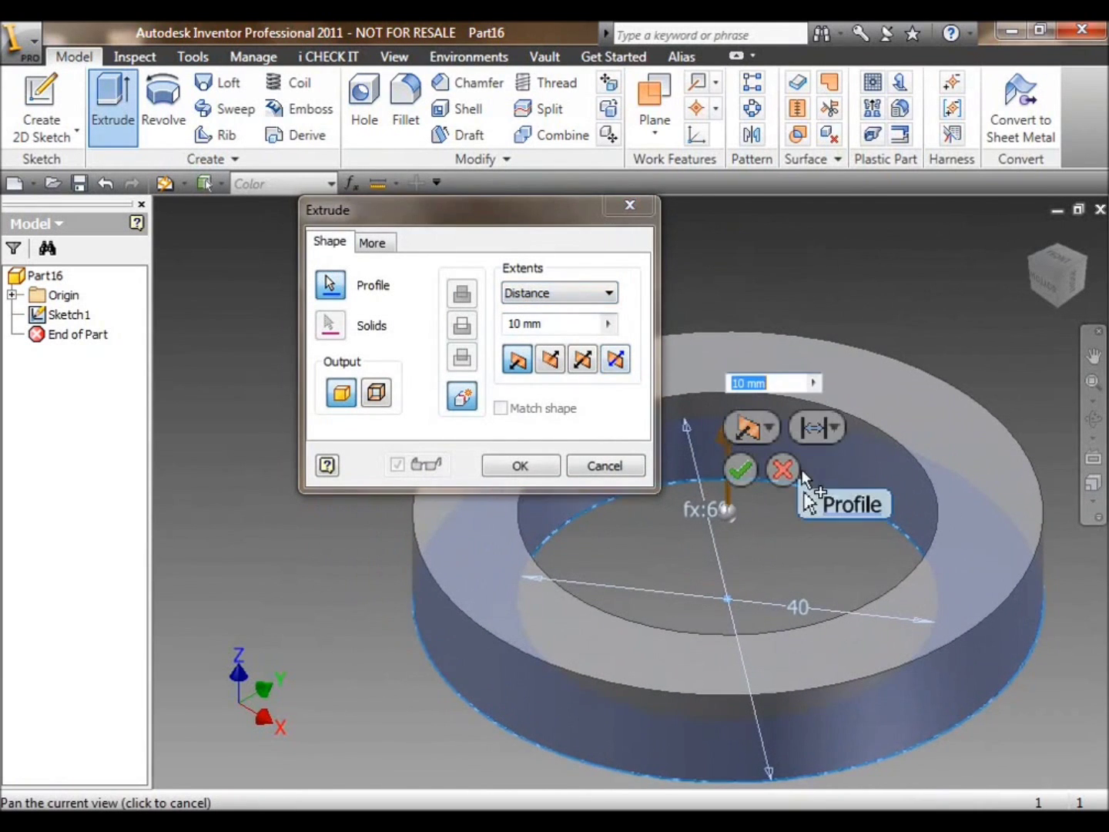
pyautogui.moveTo(566, 231); pyautogui.dragTo(319, 200)
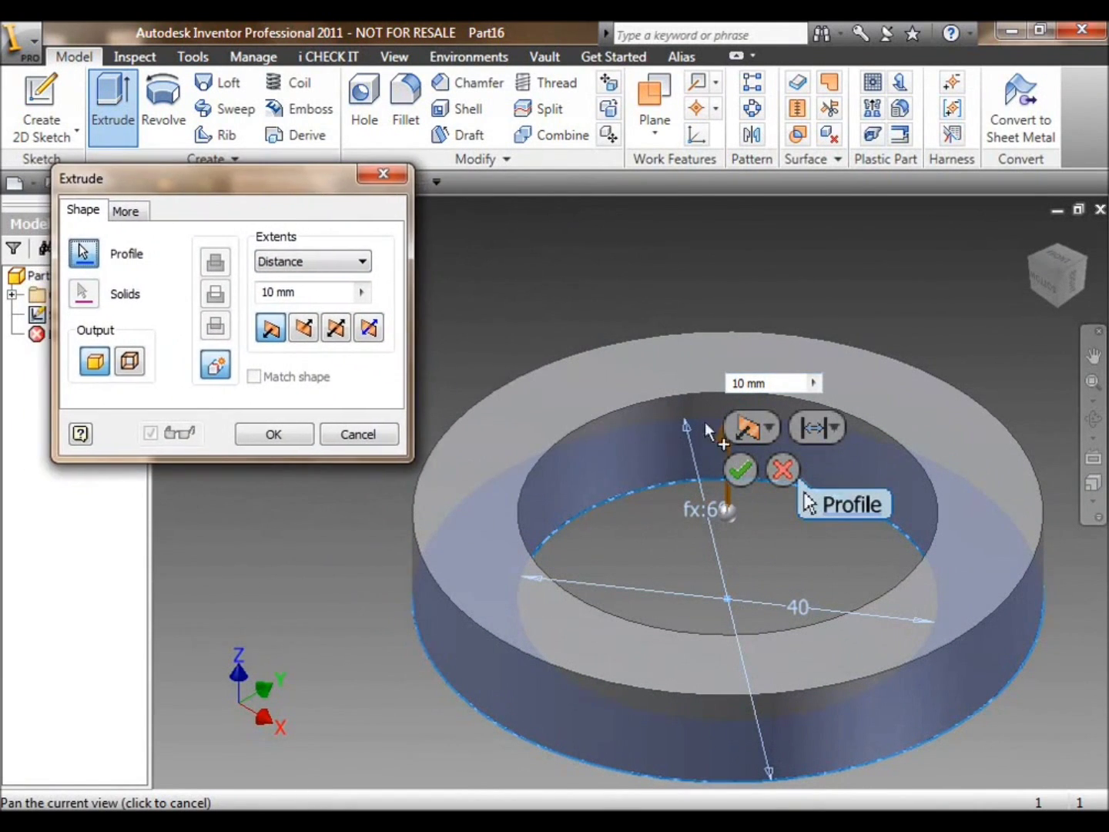
pyautogui.doubleClick(741, 383)
pyautogui.write('40')
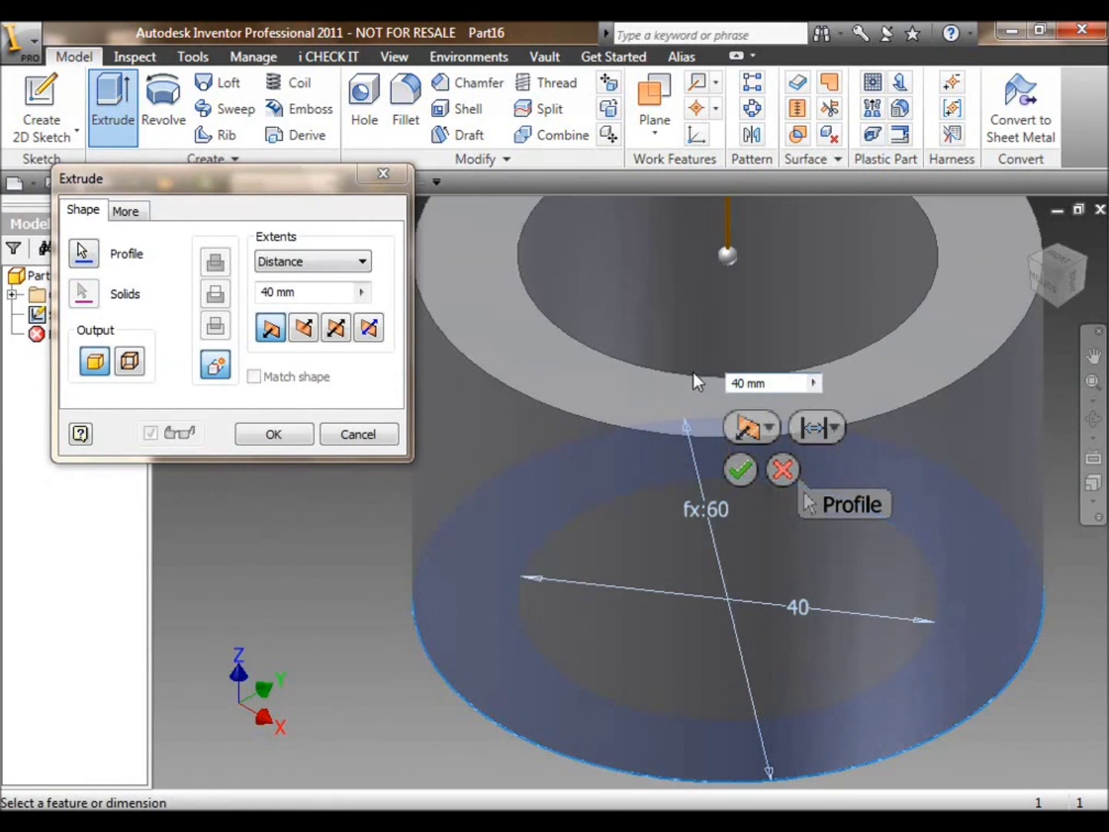
pyautogui.click(759, 429)
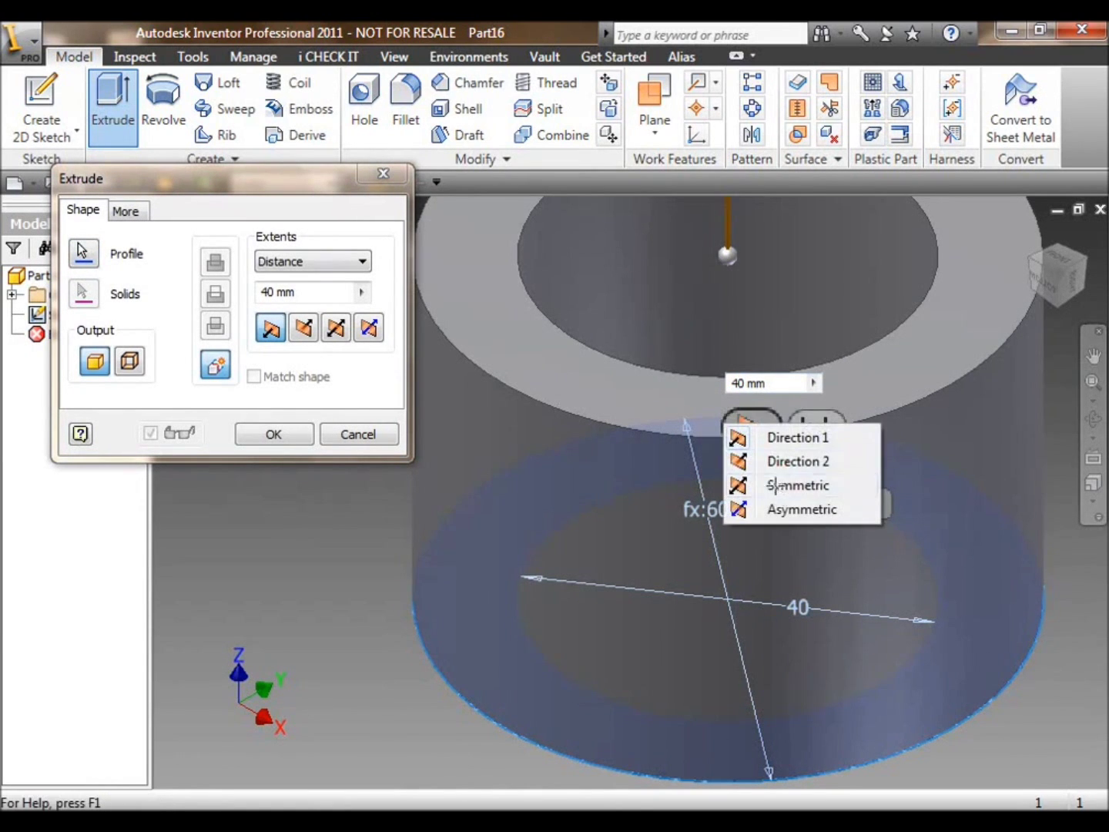
pyautogui.click(776, 485)
pyautogui.scroll(-3, 776, 486)
pyautogui.moveTo(739, 424); pyautogui.dragTo(730, 339, button='middle')
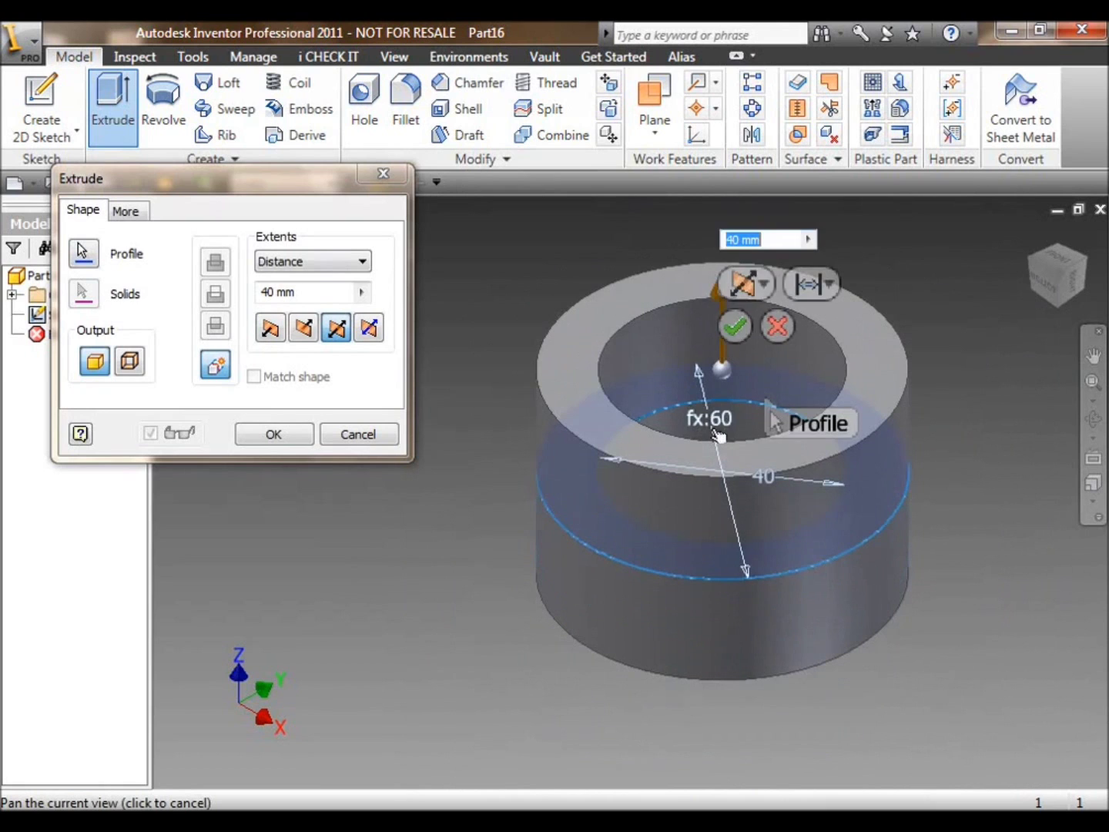
pyautogui.click(730, 336)
pyautogui.moveTo(308, 272); pyautogui.dragTo(239, 290, button='middle')
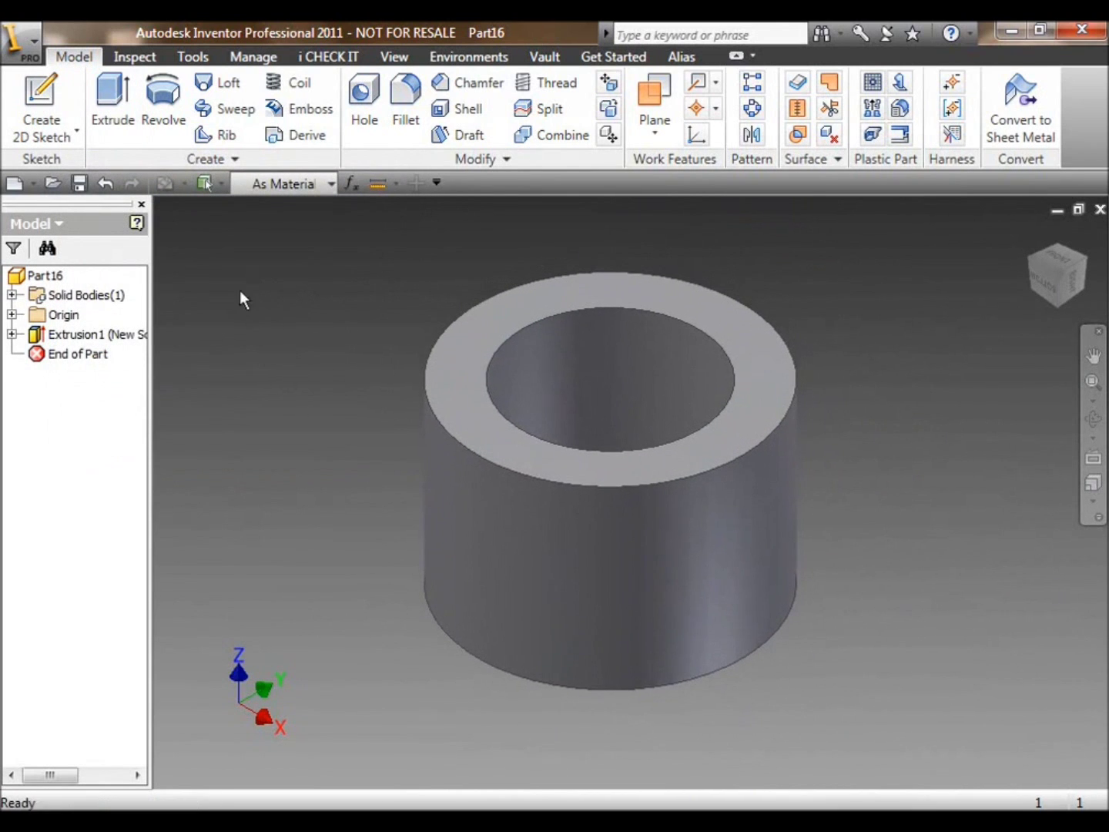
# Start a sketch on the XY Plane, slicing the part and projecting the ring's cut edges.
pyautogui.click(40, 101)
pyautogui.click(11, 315)
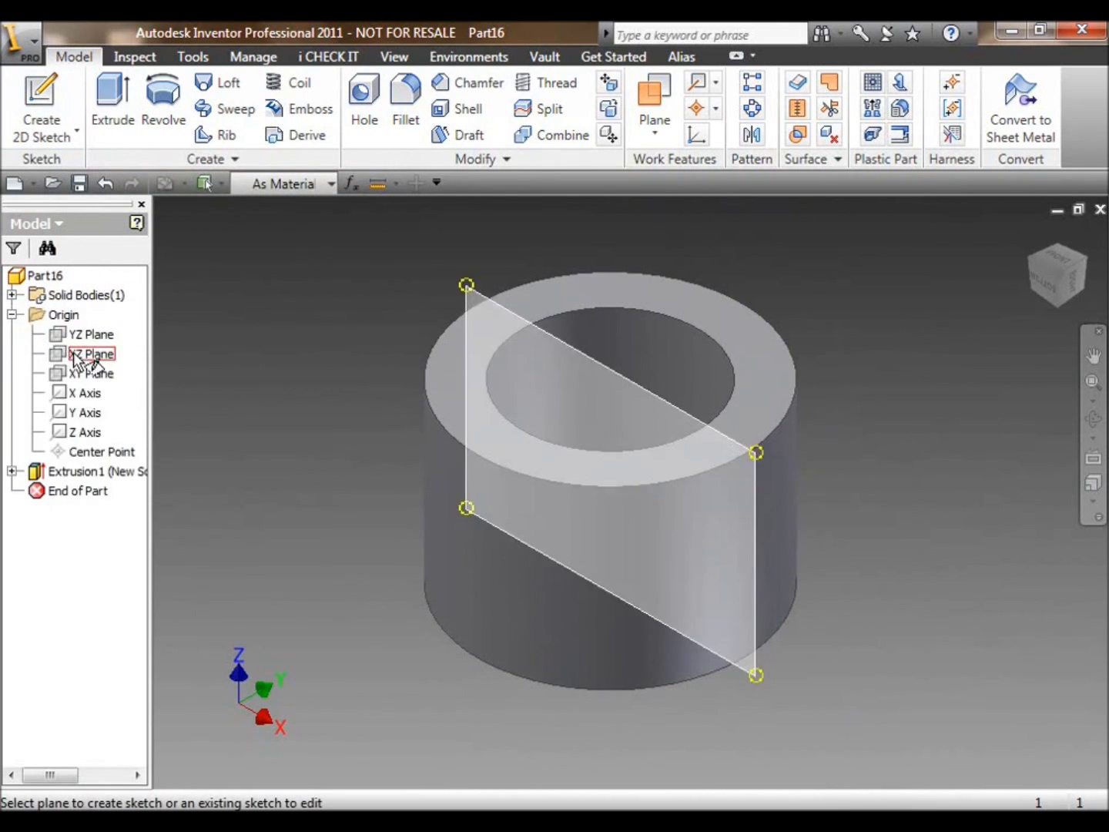
pyautogui.click(92, 373)
pyautogui.rightClick(870, 324)
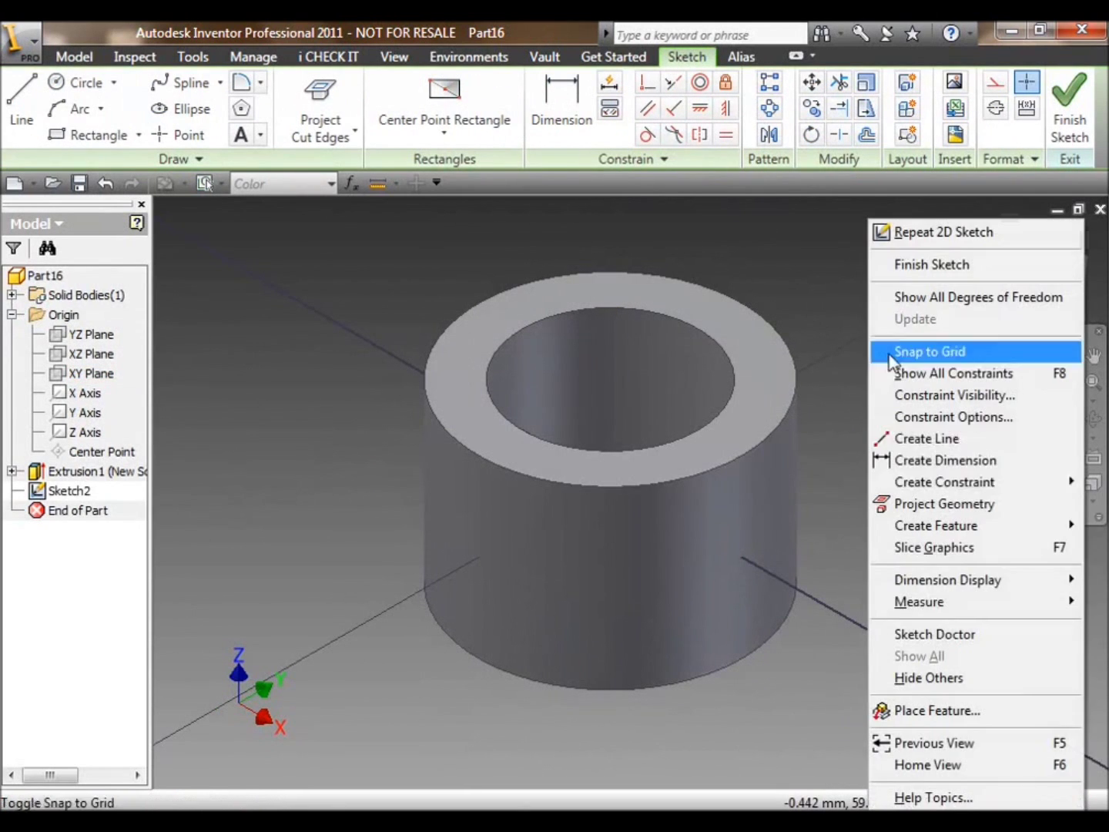
pyautogui.click(963, 549)
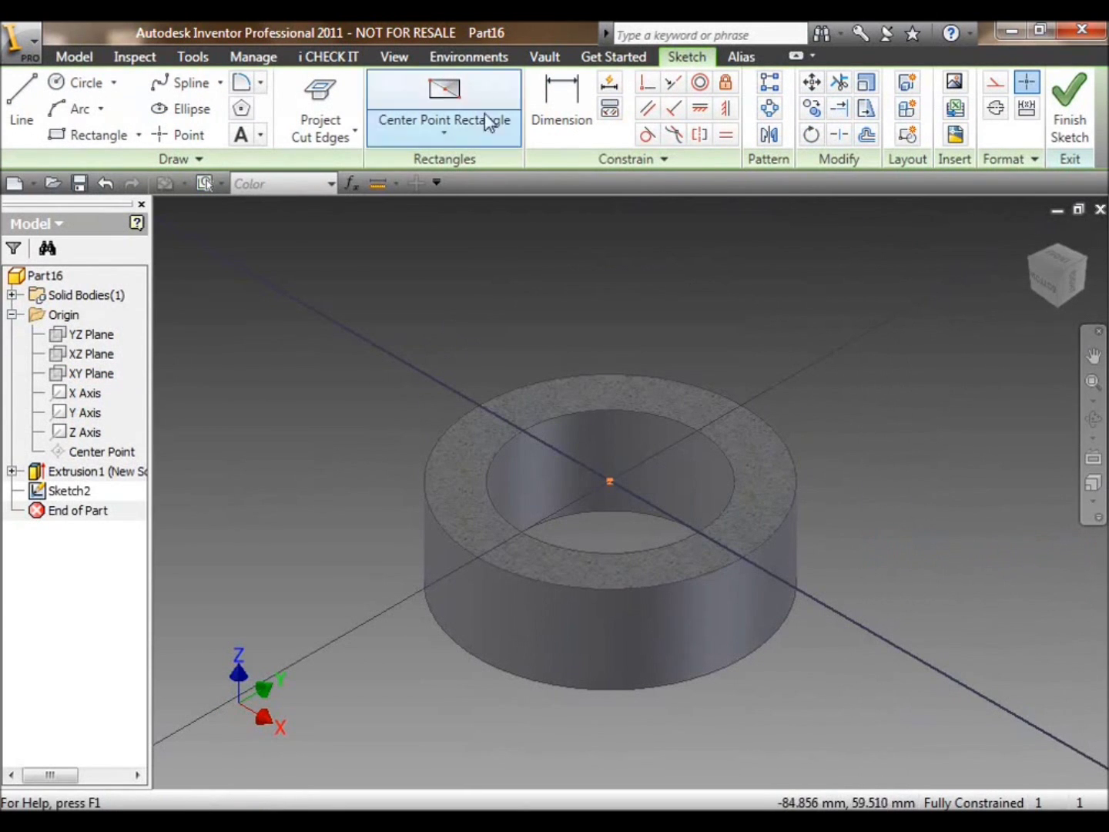
pyautogui.click(324, 107)
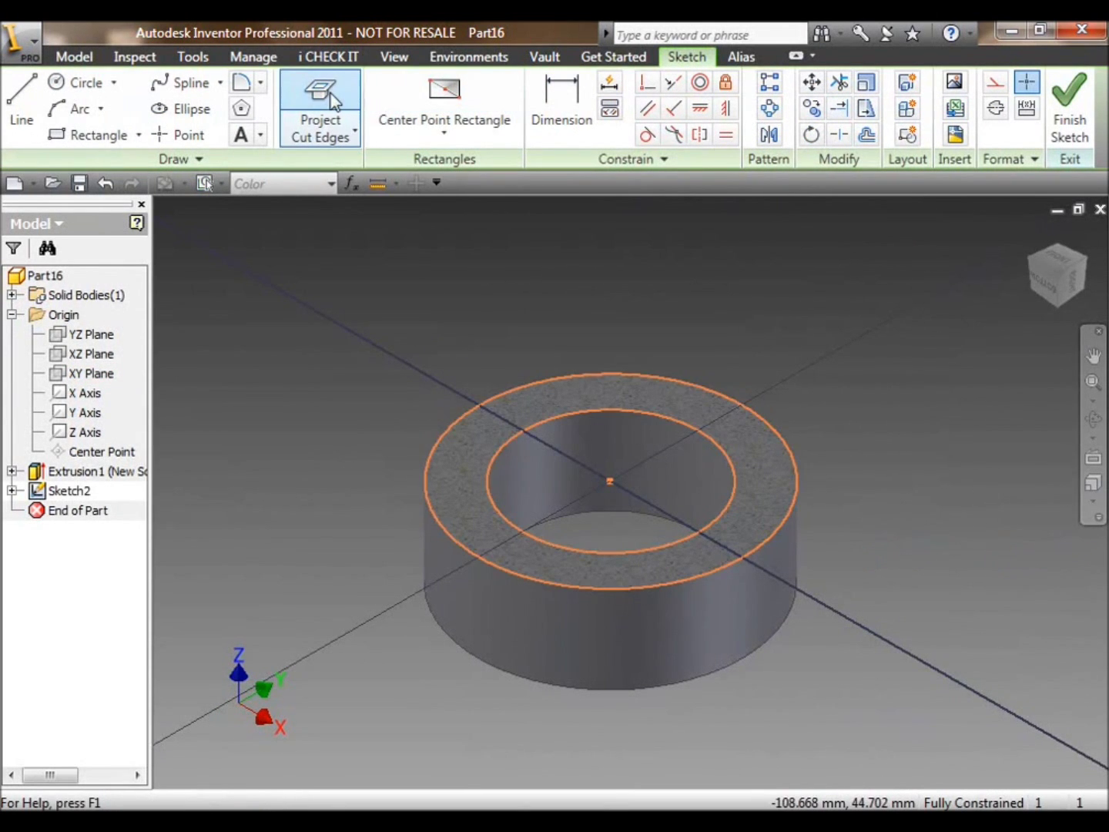
pyautogui.click(1091, 422)
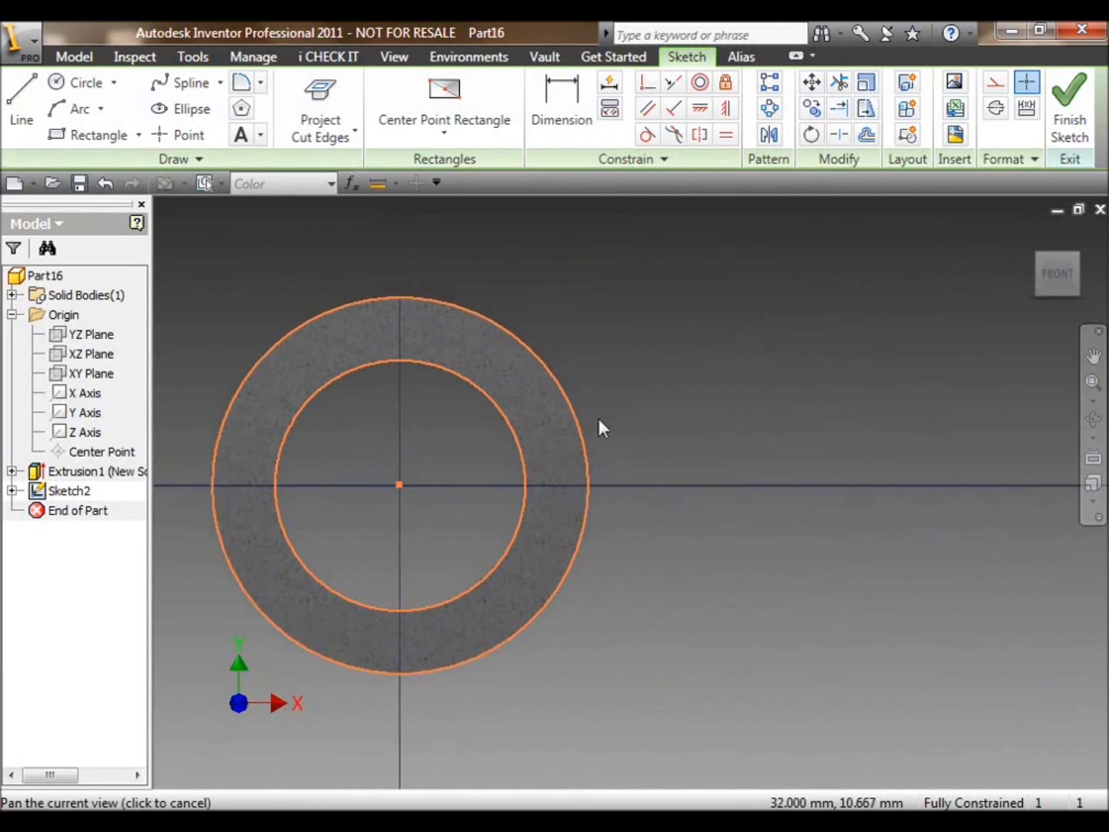
# Draw the arm outline from the outer circle with a tangent arc at its tip.
pyautogui.click(22, 101)
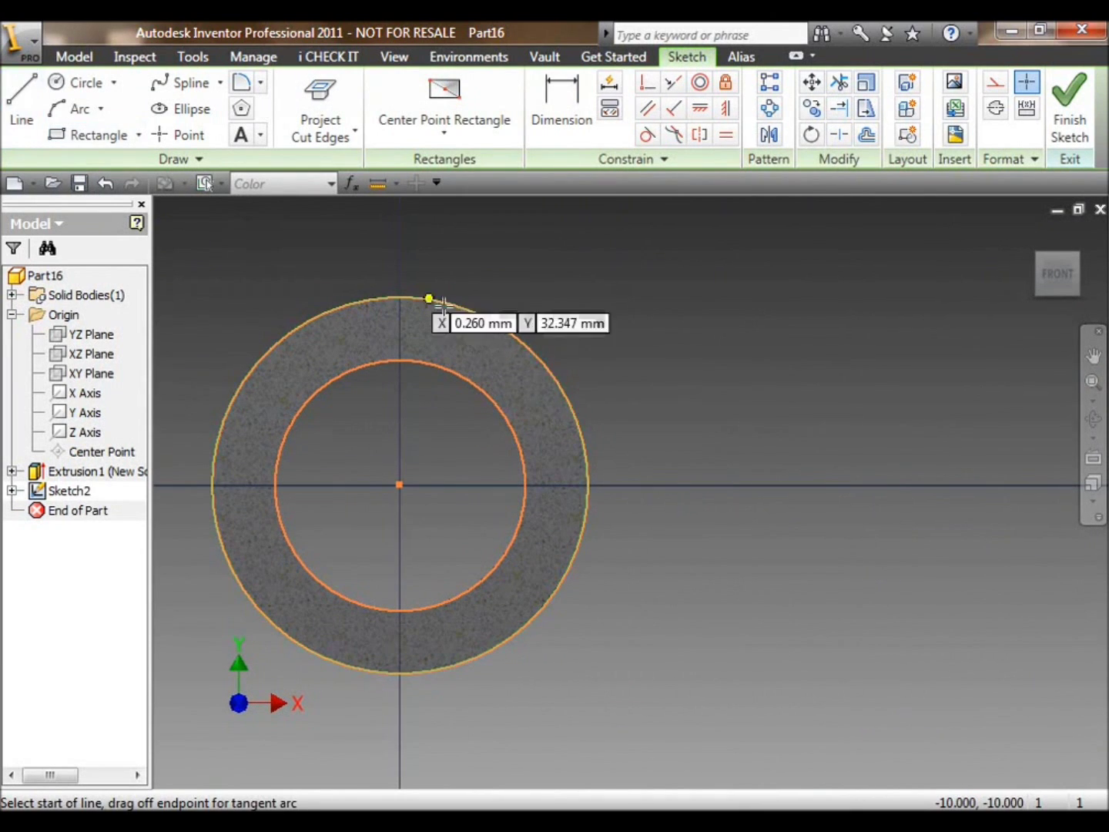
pyautogui.click(571, 409)
pyautogui.moveTo(828, 456); pyautogui.dragTo(832, 584)
pyautogui.click(522, 629)
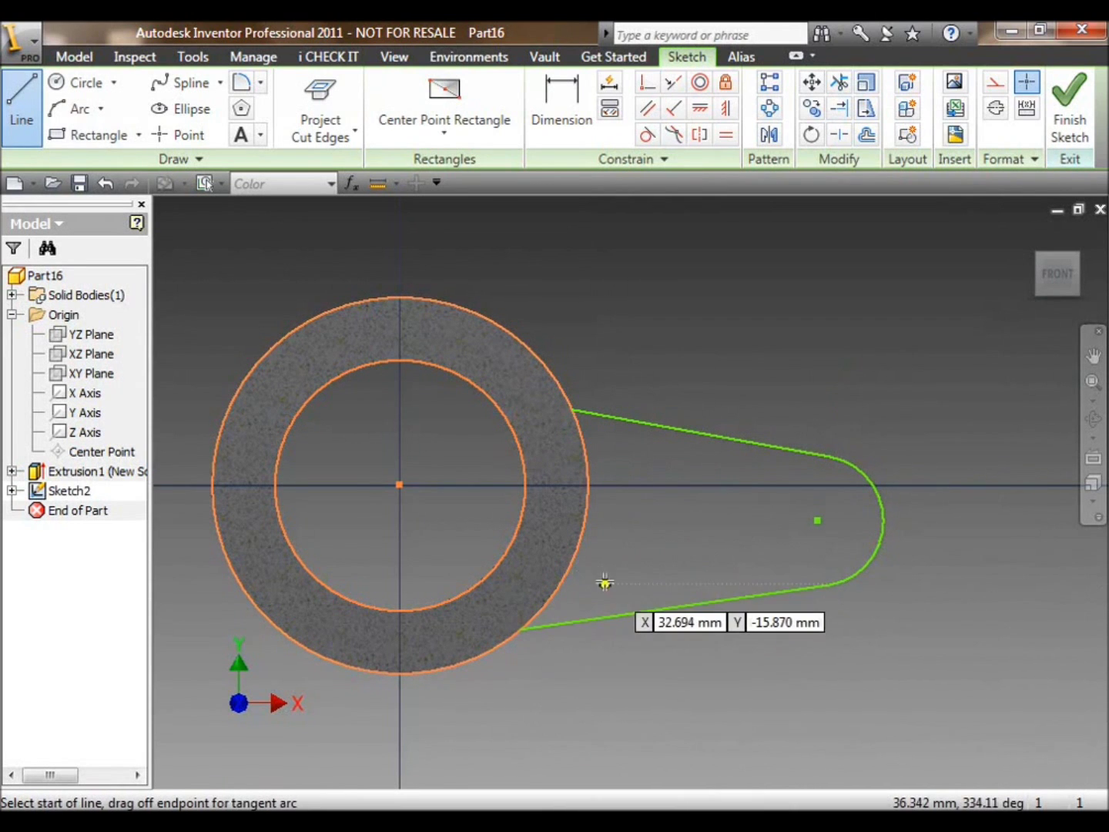
pyautogui.rightClick(607, 583)
pyautogui.click(654, 349)
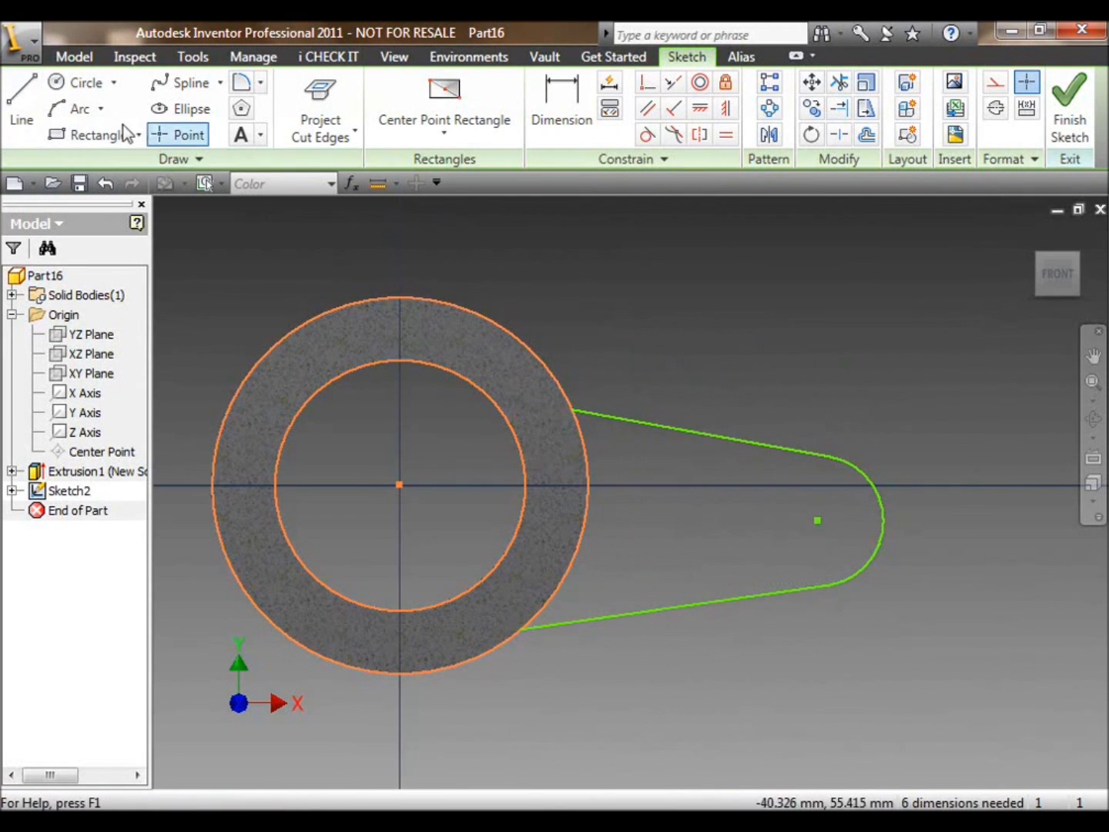
# Draw a horizontal construction line from the ring's centre along the X axis.
pyautogui.click(22, 104)
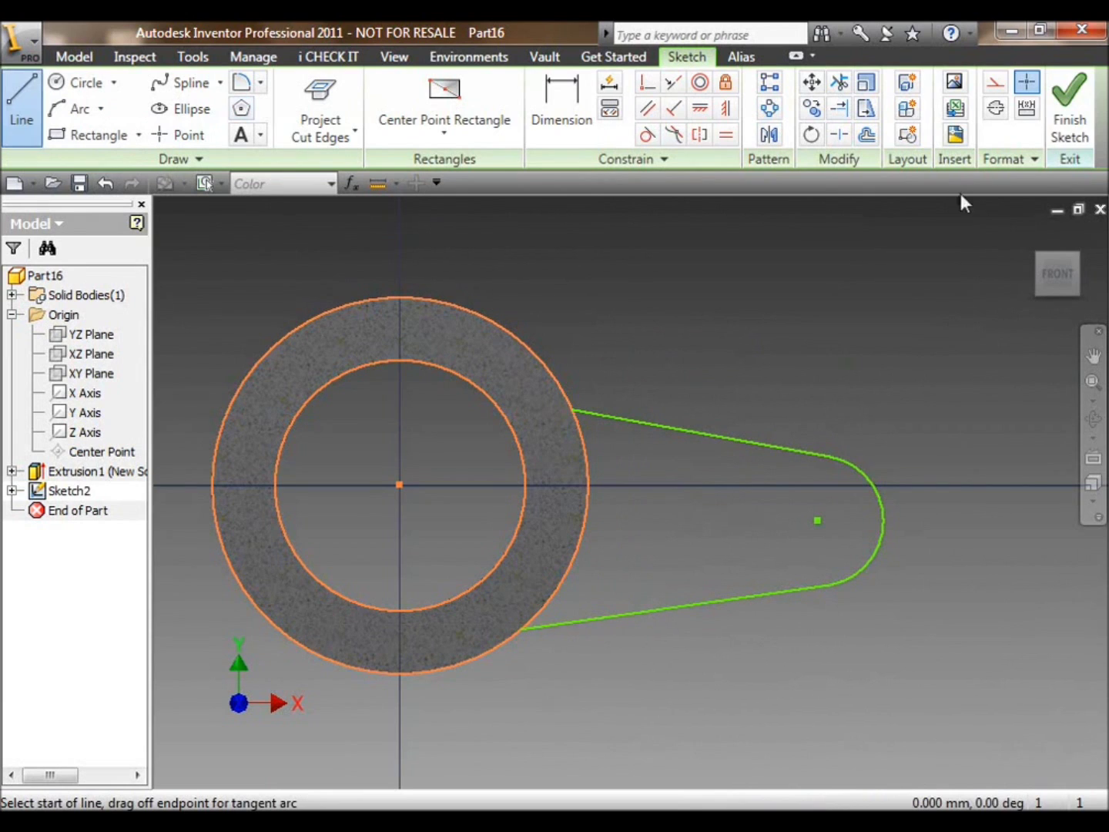
pyautogui.click(995, 83)
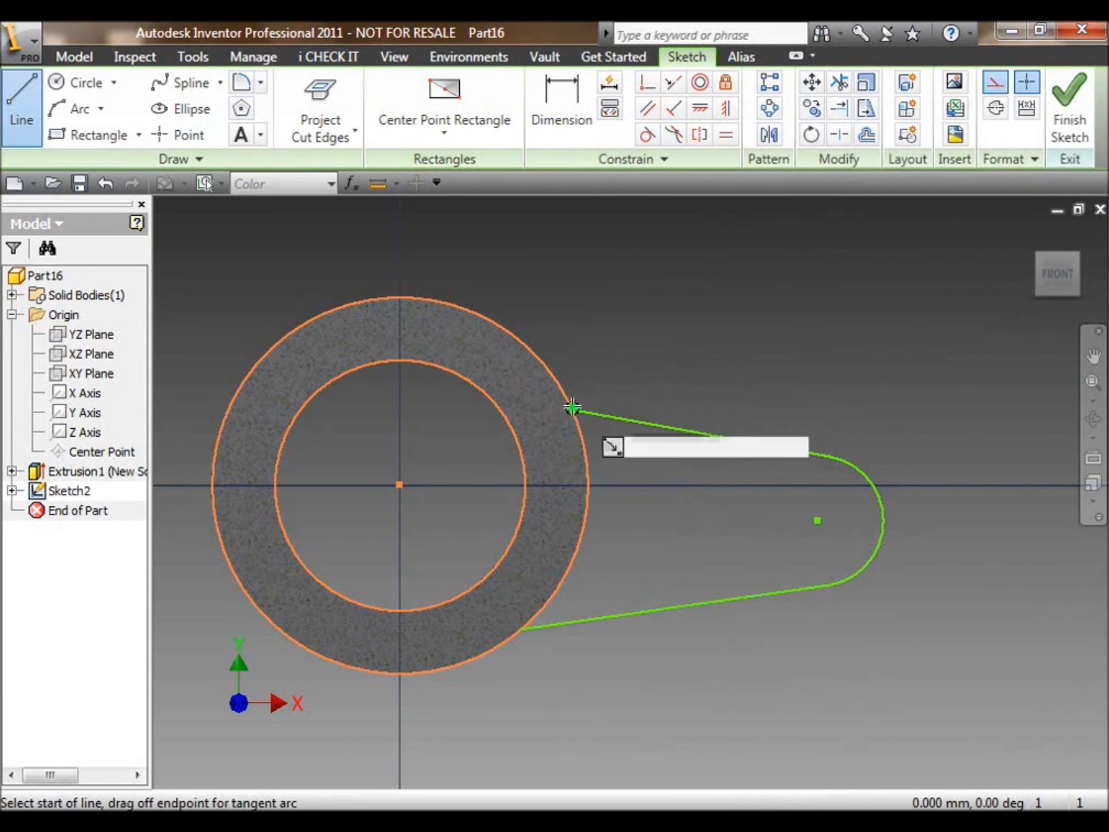
pyautogui.click(398, 485)
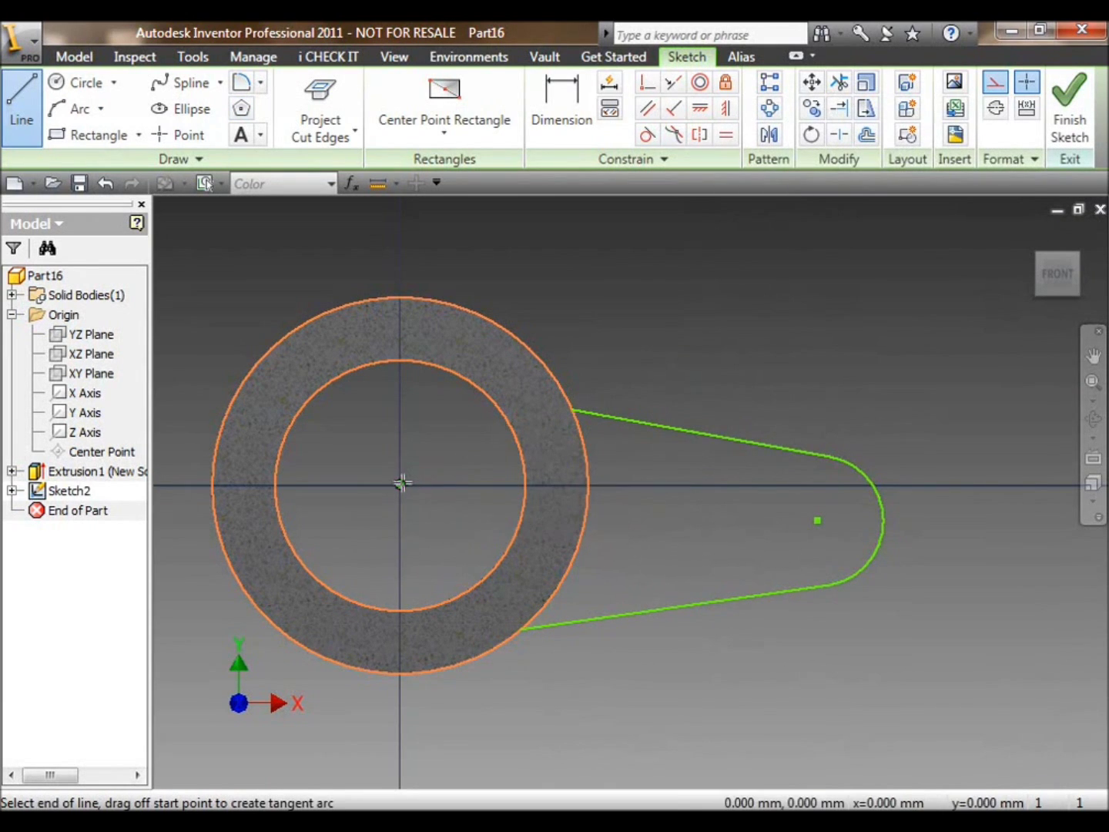
pyautogui.click(920, 484)
pyautogui.rightClick(930, 426)
# Centre the tip arc on the construction line and make both arm lines symmetric about it.
pyautogui.click(931, 431)
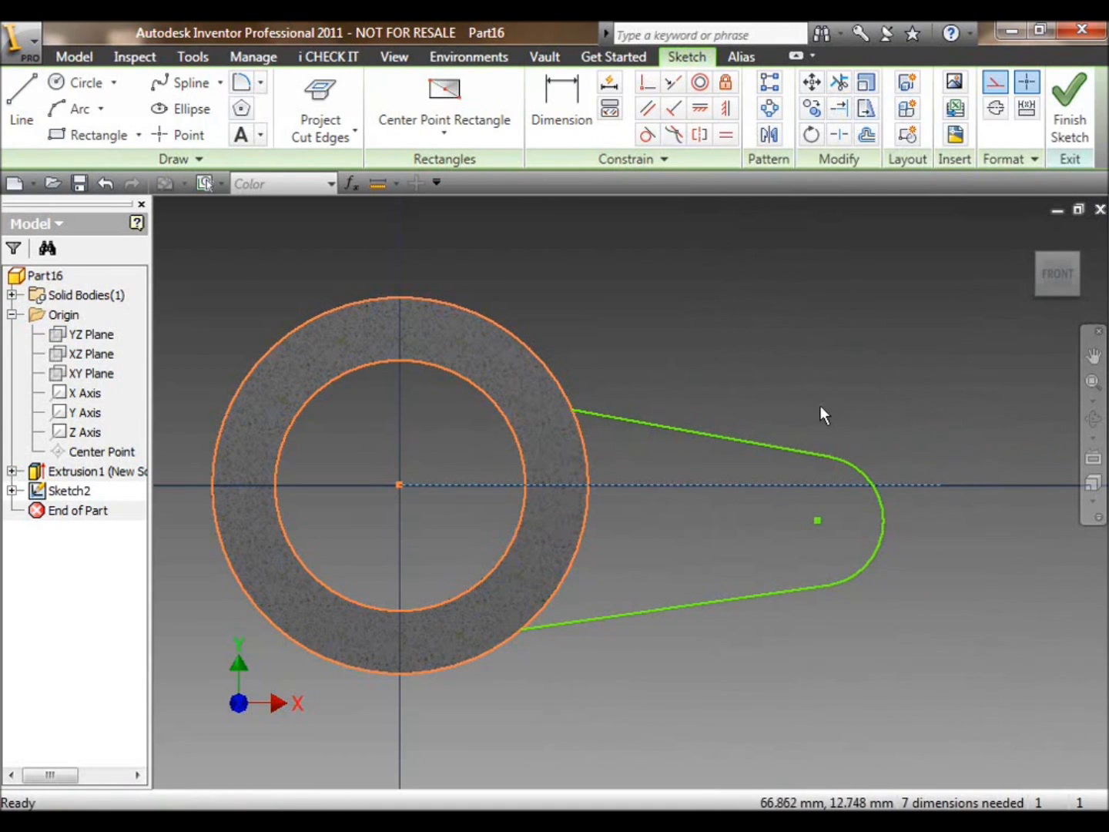
pyautogui.moveTo(818, 523); pyautogui.dragTo(831, 486)
pyautogui.rightClick(803, 328)
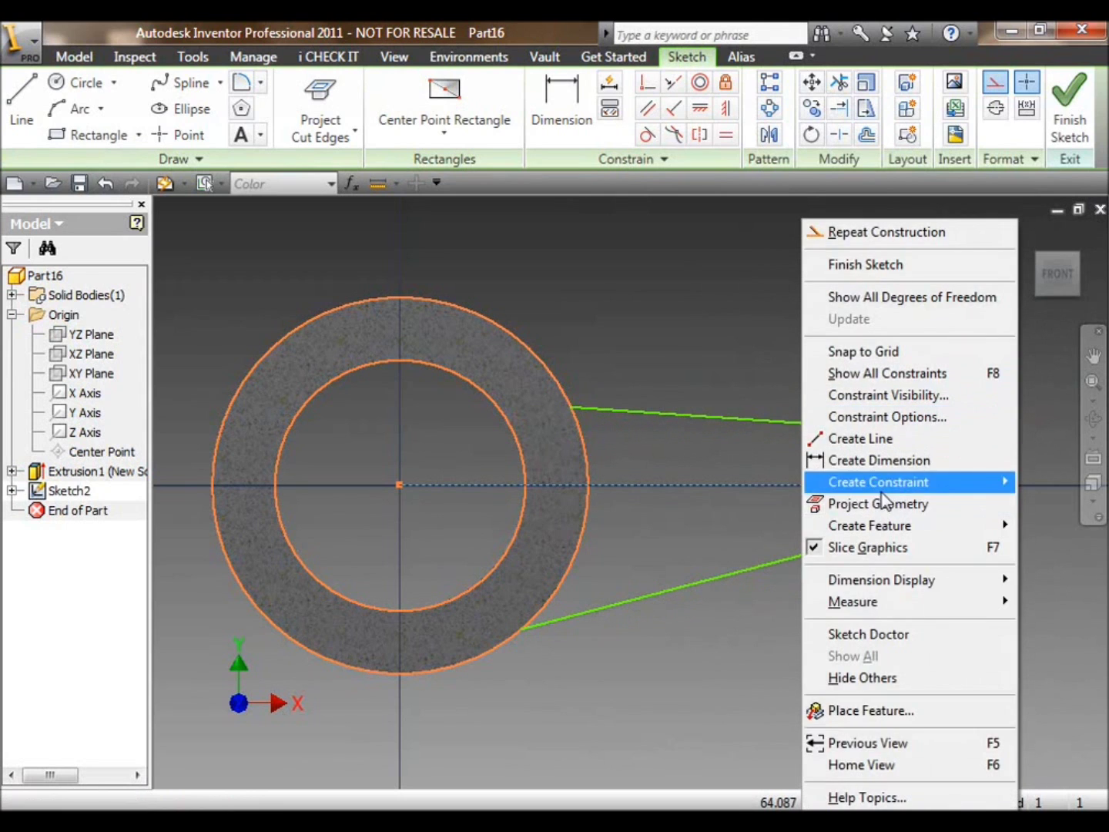
pyautogui.moveTo(855, 484)
pyautogui.click(766, 721)
pyautogui.click(772, 562)
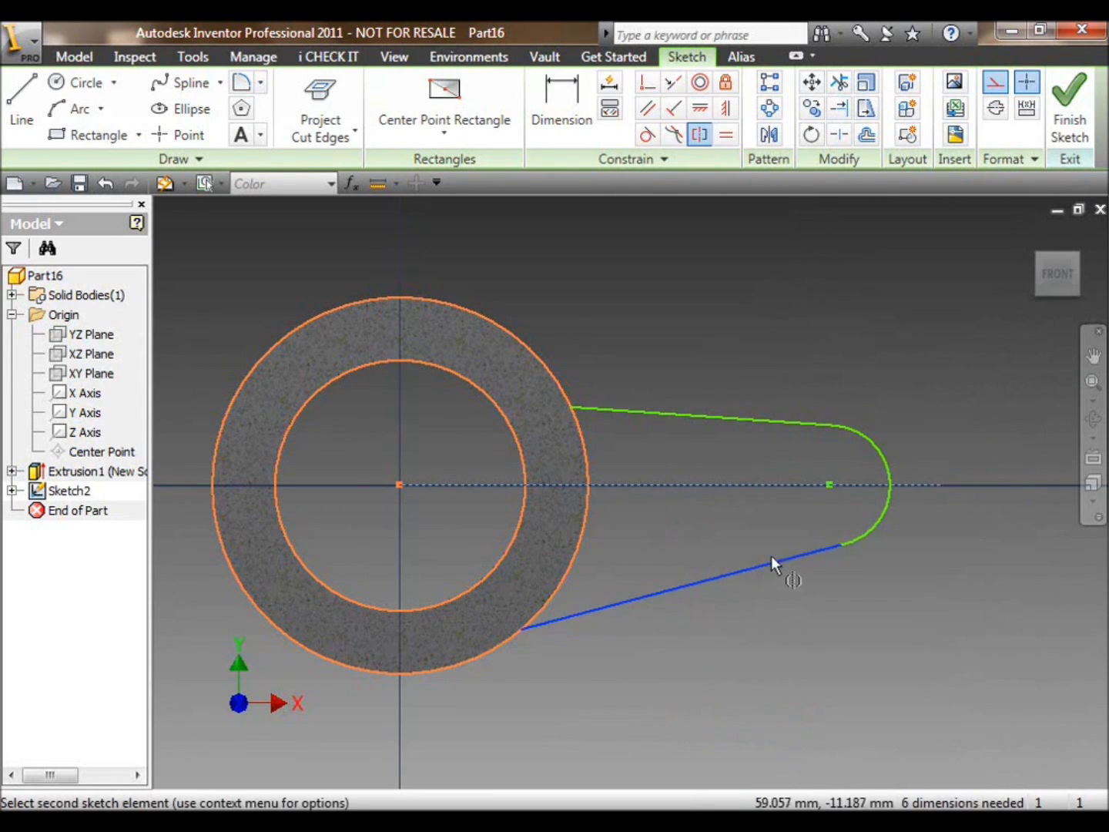
pyautogui.click(771, 418)
pyautogui.click(760, 485)
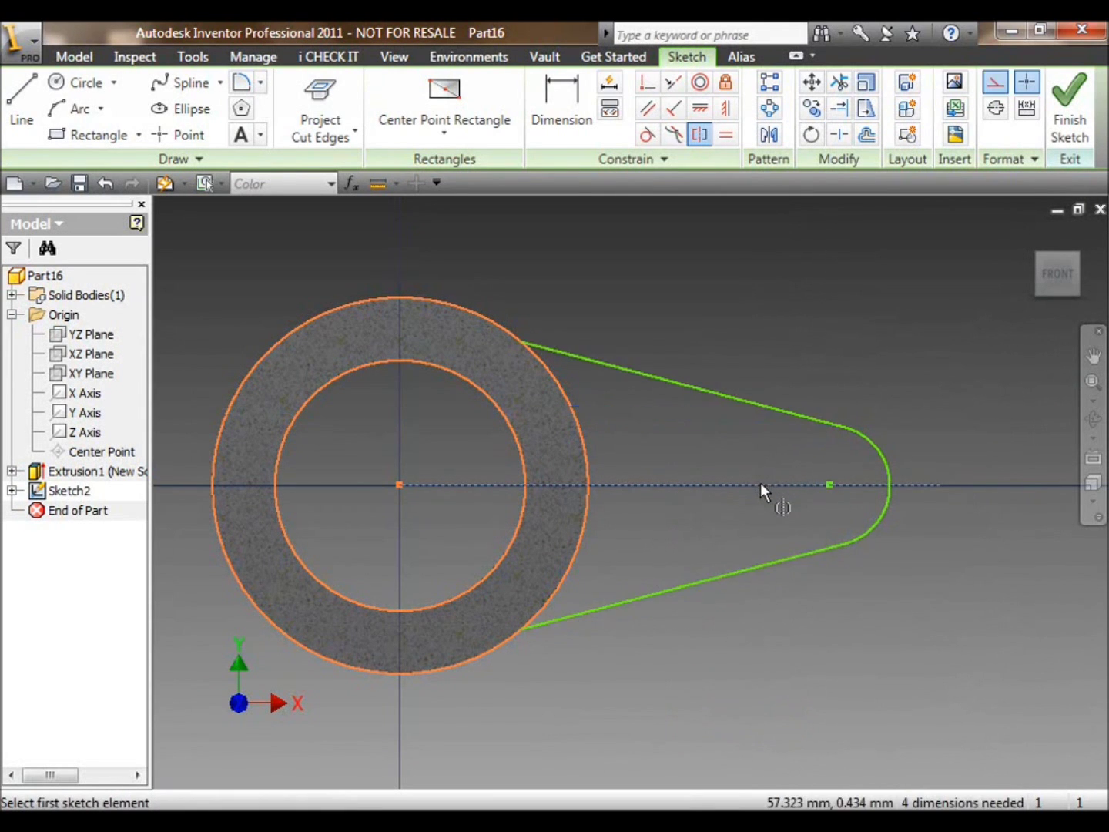
pyautogui.rightClick(745, 446)
pyautogui.click(786, 456)
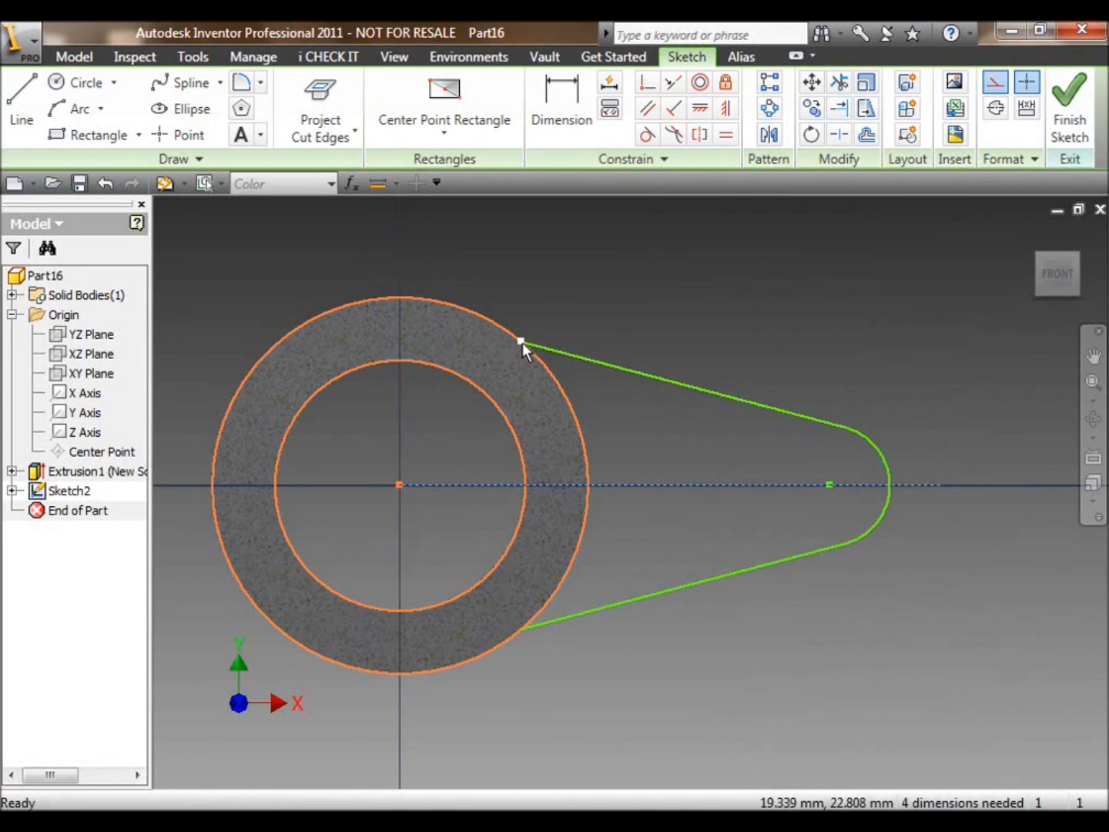
# Drag the arm's line end, arc centre and end arc to reshape the tab.
pyautogui.moveTo(523, 343); pyautogui.dragTo(592, 390)
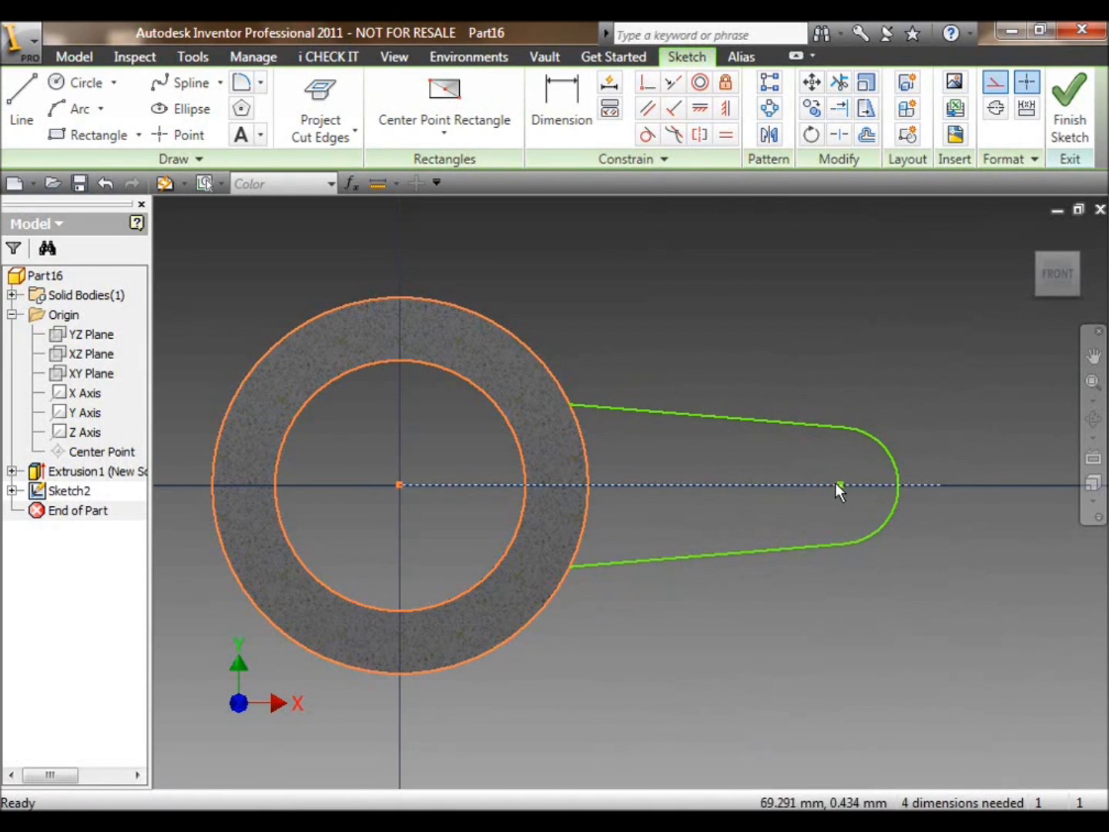
pyautogui.moveTo(838, 484); pyautogui.dragTo(803, 484)
pyautogui.moveTo(808, 548)
pyautogui.mouseDown()
pyautogui.moveTo(809, 586)
pyautogui.moveTo(811, 536)
pyautogui.mouseUp()
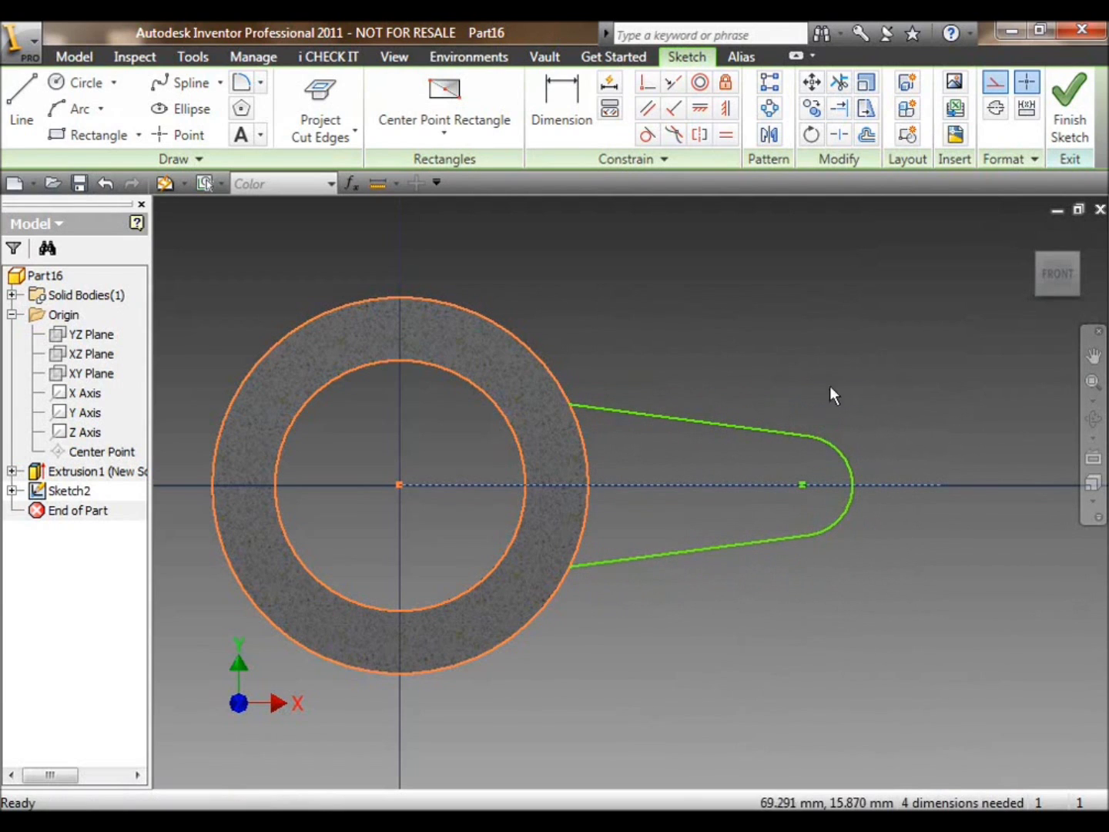
# Dimension the tab: width 20, end radius 6, and 57 from ring centre to arc centre.
pyautogui.rightClick(768, 330)
pyautogui.click(834, 460)
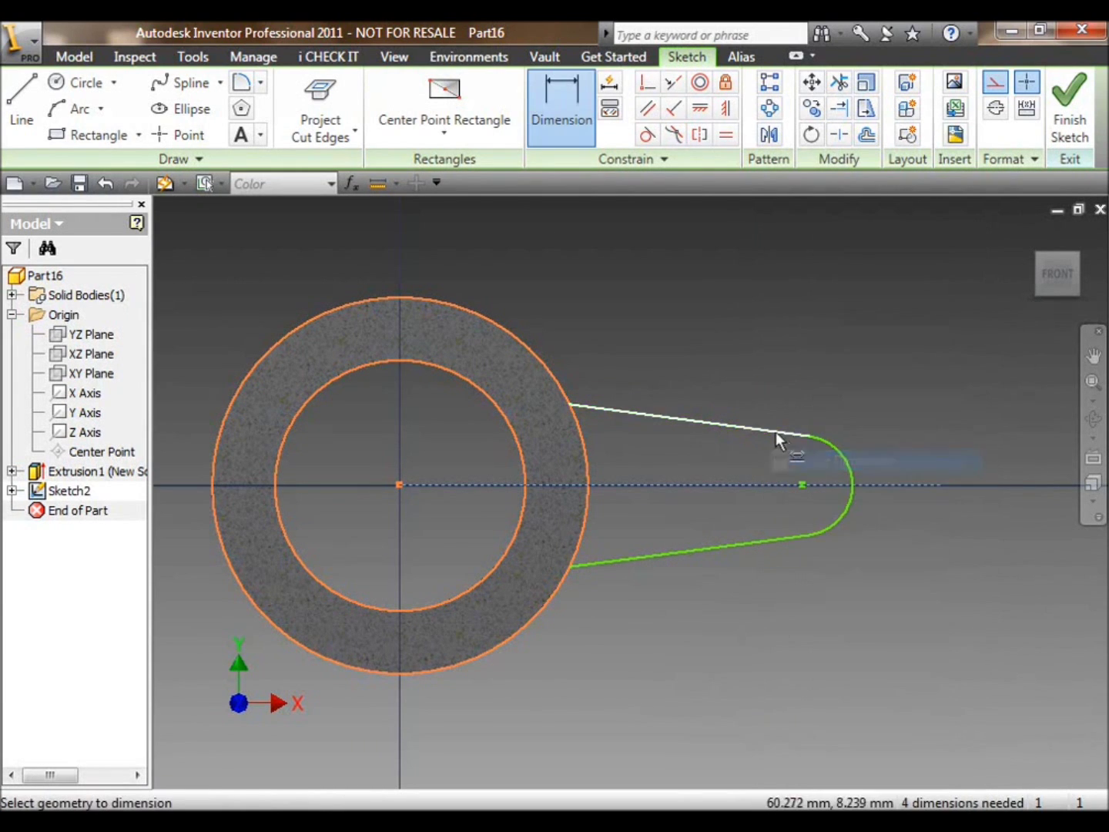
pyautogui.click(775, 432)
pyautogui.click(772, 540)
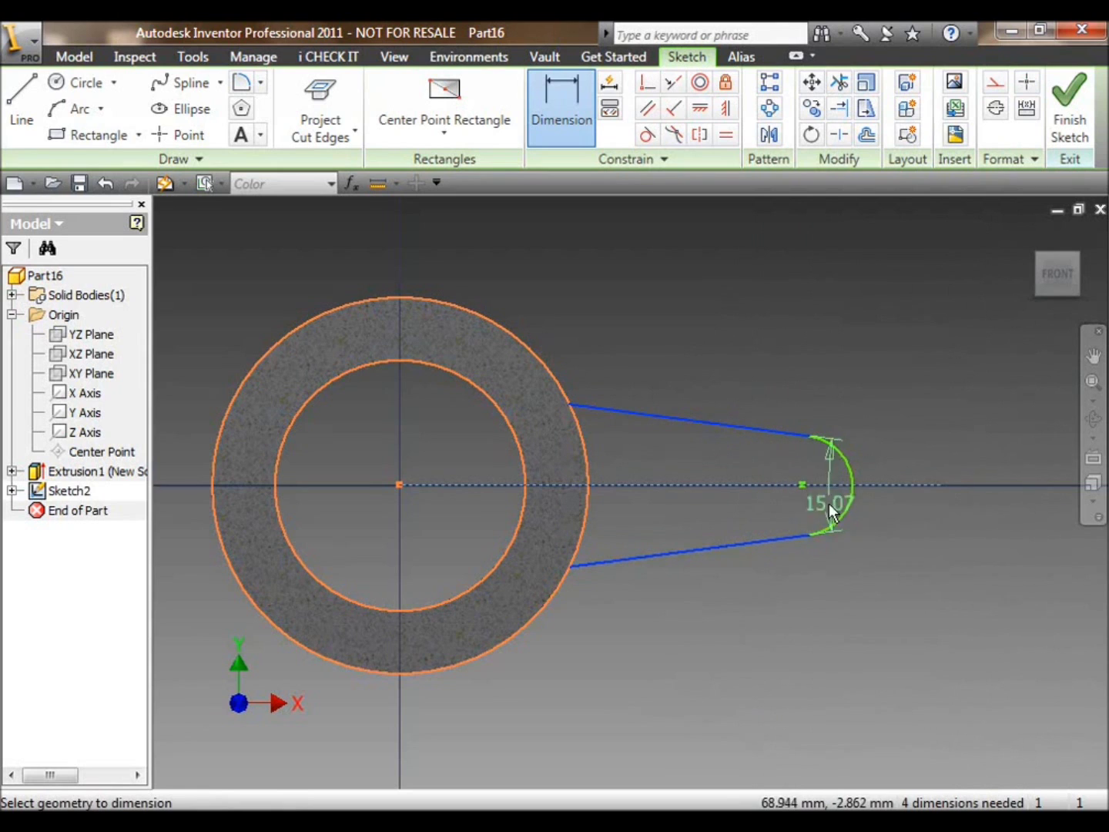
pyautogui.click(775, 511)
pyautogui.write('20')
pyautogui.press('Return')
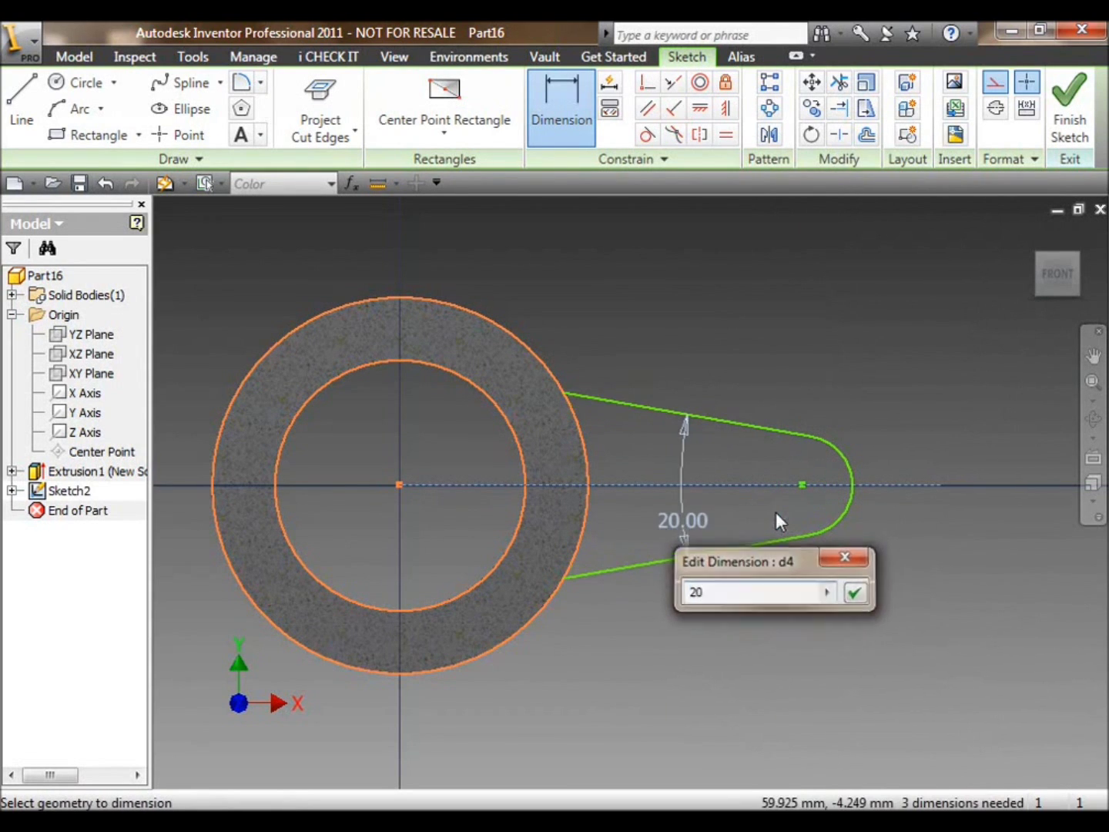
pyautogui.click(847, 493)
pyautogui.click(893, 428)
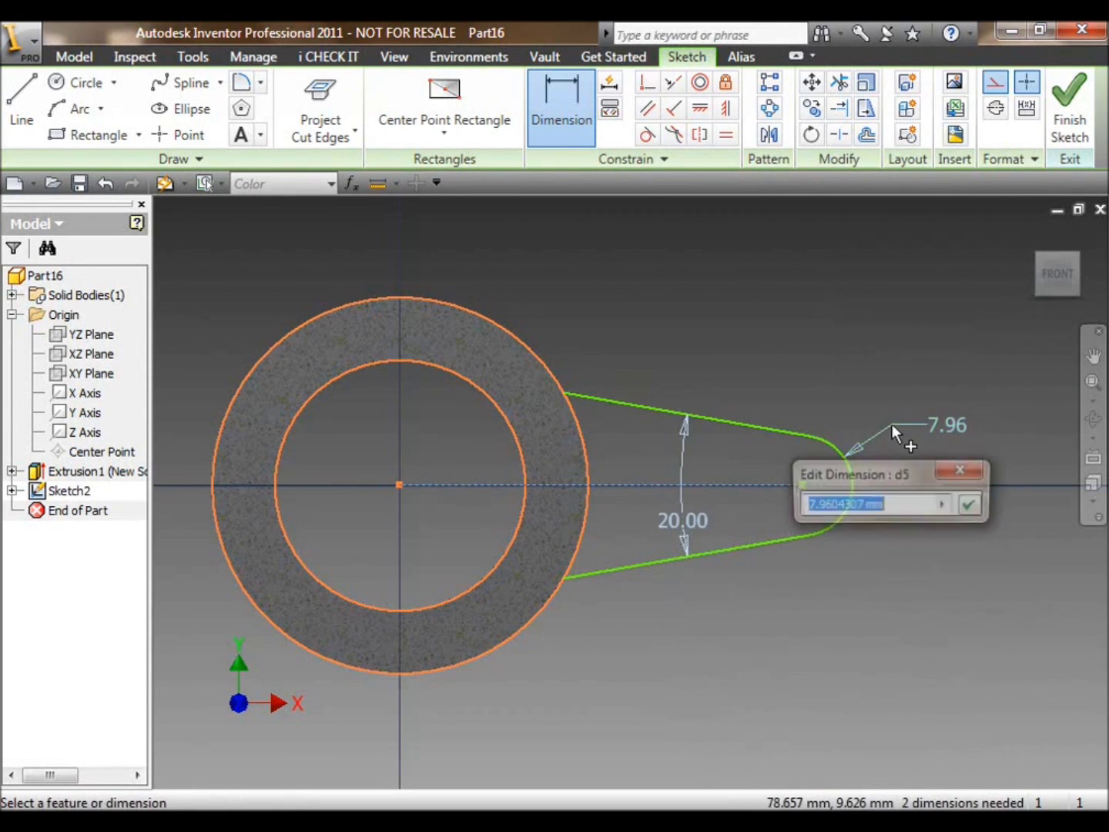
pyautogui.write('6')
pyautogui.press('Return')
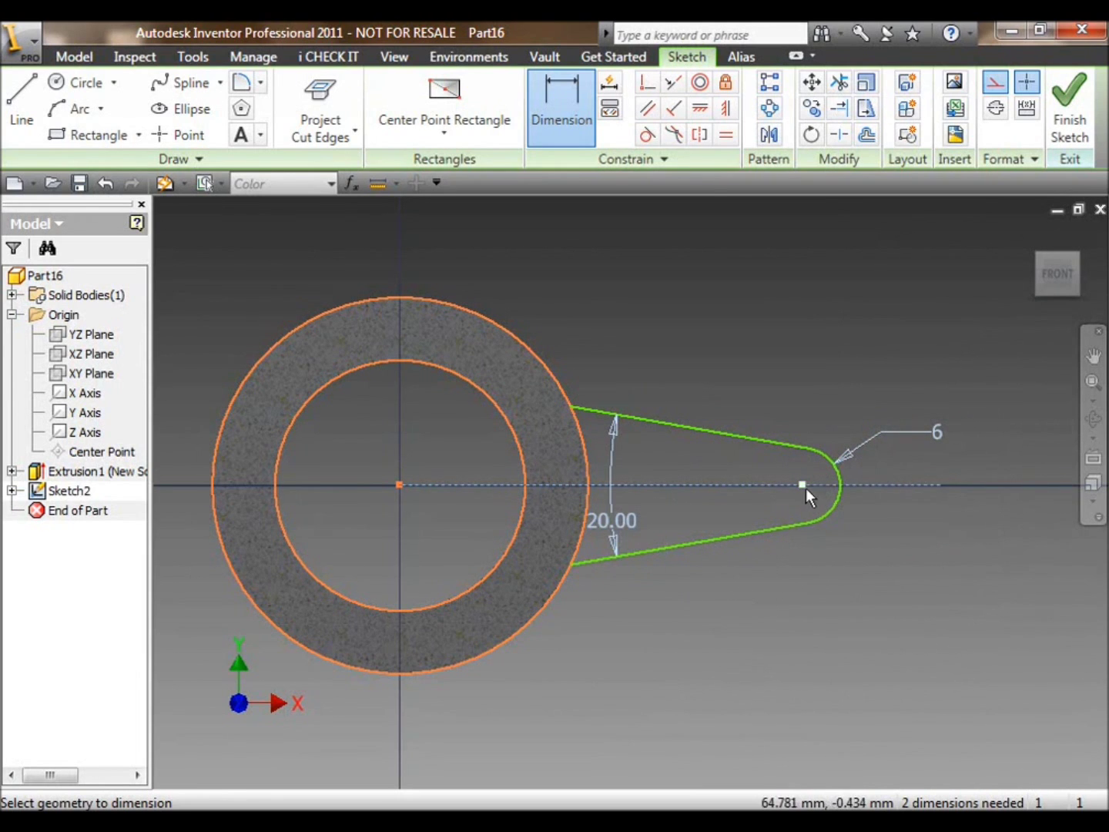
pyautogui.click(399, 484)
pyautogui.click(620, 337)
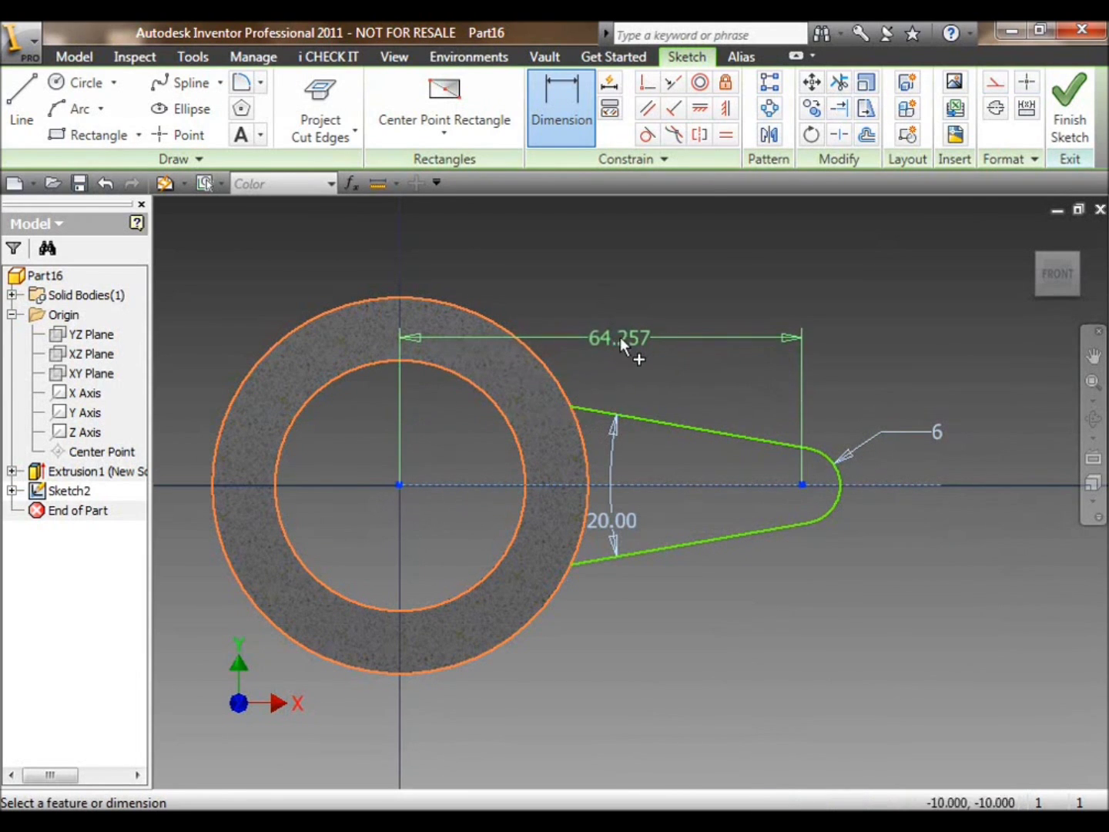
pyautogui.write('57')
pyautogui.press('Return')
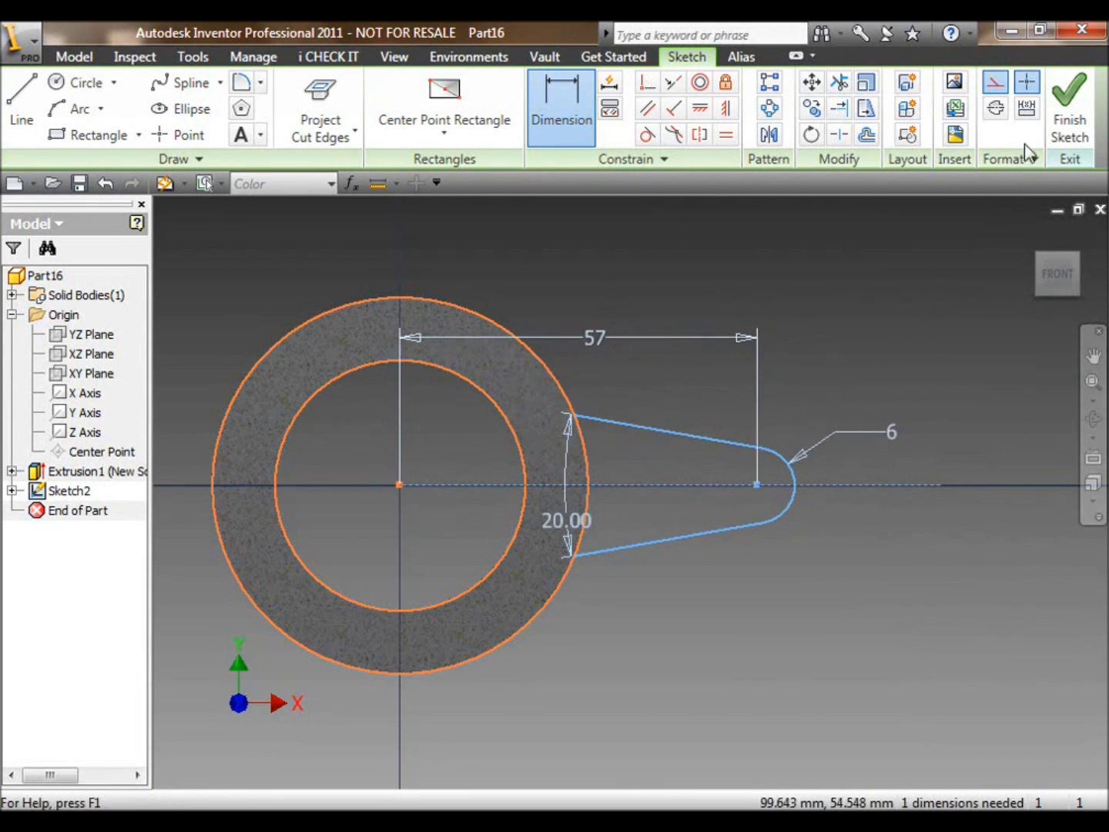
# Finish the sketch and extrude the tab profile 12 mm symmetrically, joined to the tube.
pyautogui.click(1062, 133)
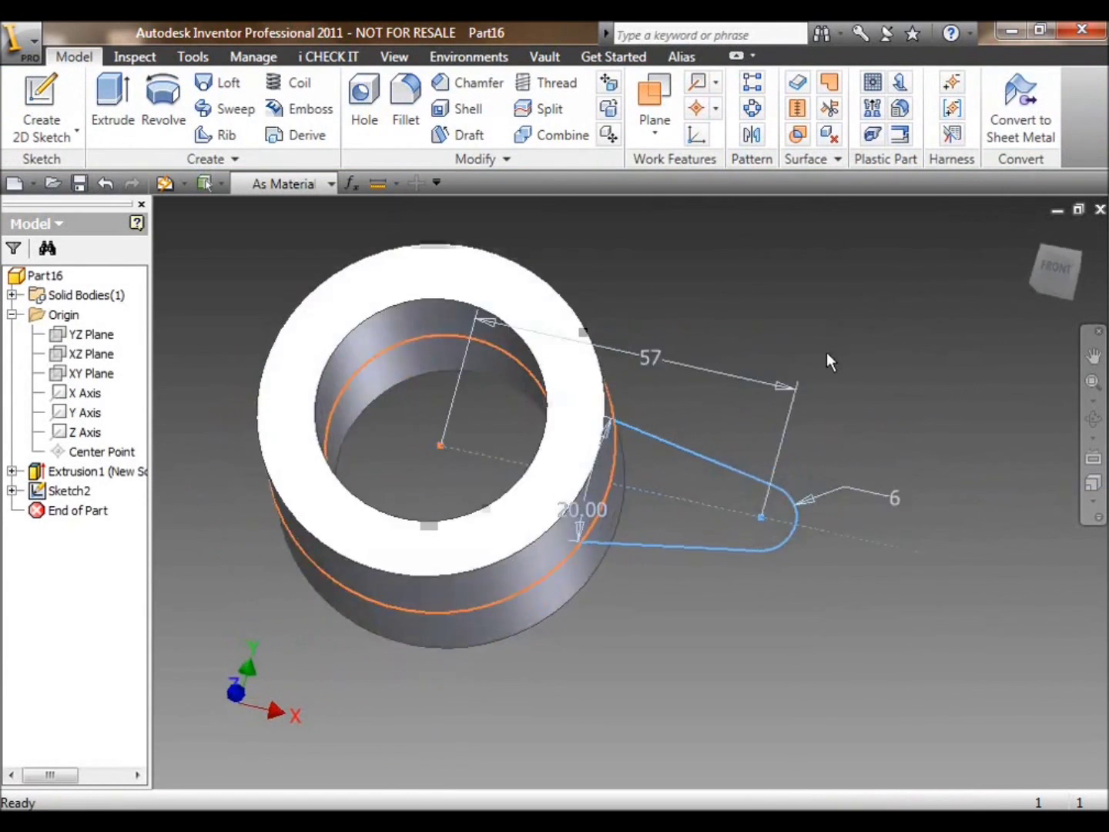
pyautogui.rightClick(727, 523)
pyautogui.click(751, 474)
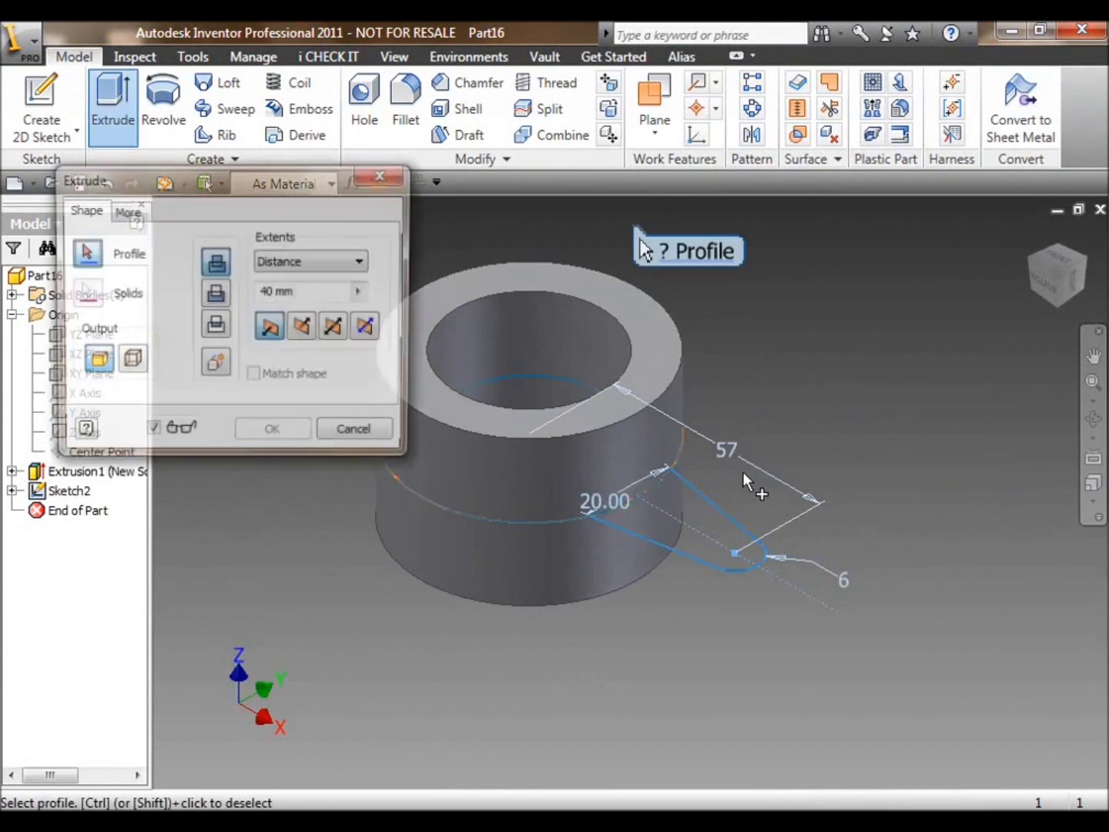
pyautogui.click(725, 524)
pyautogui.press('BackSpace')
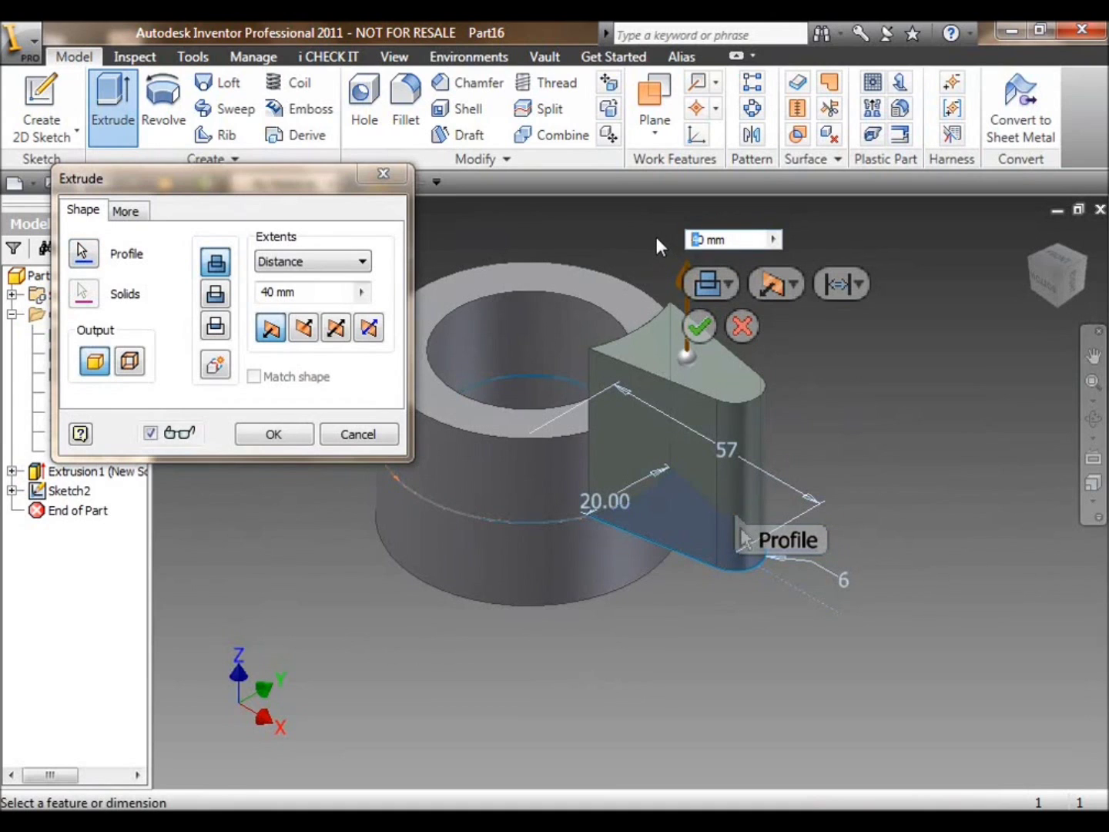
pyautogui.write('12')
pyautogui.click(772, 285)
pyautogui.click(788, 339)
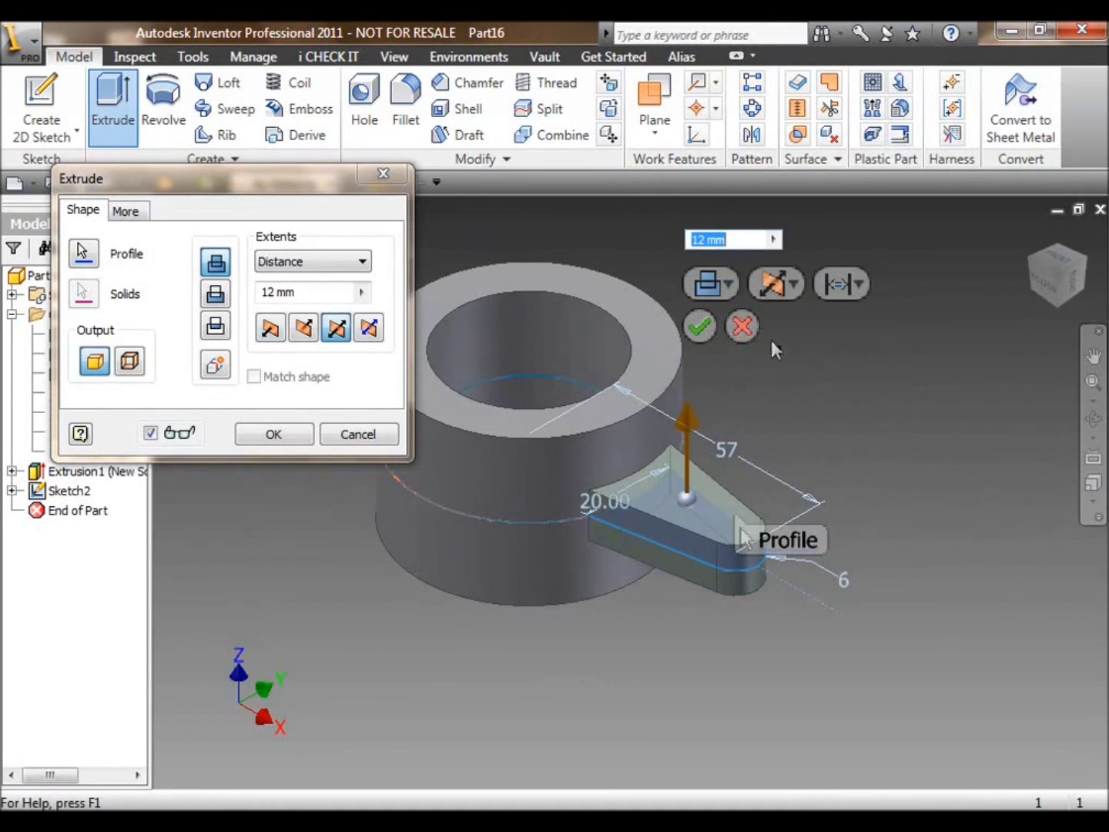
pyautogui.click(700, 329)
# Circular-pattern Extrusion2 around the cylinder's axis with count No_Of_Legs = 6.
pyautogui.moveTo(696, 344); pyautogui.dragTo(736, 393, button='middle')
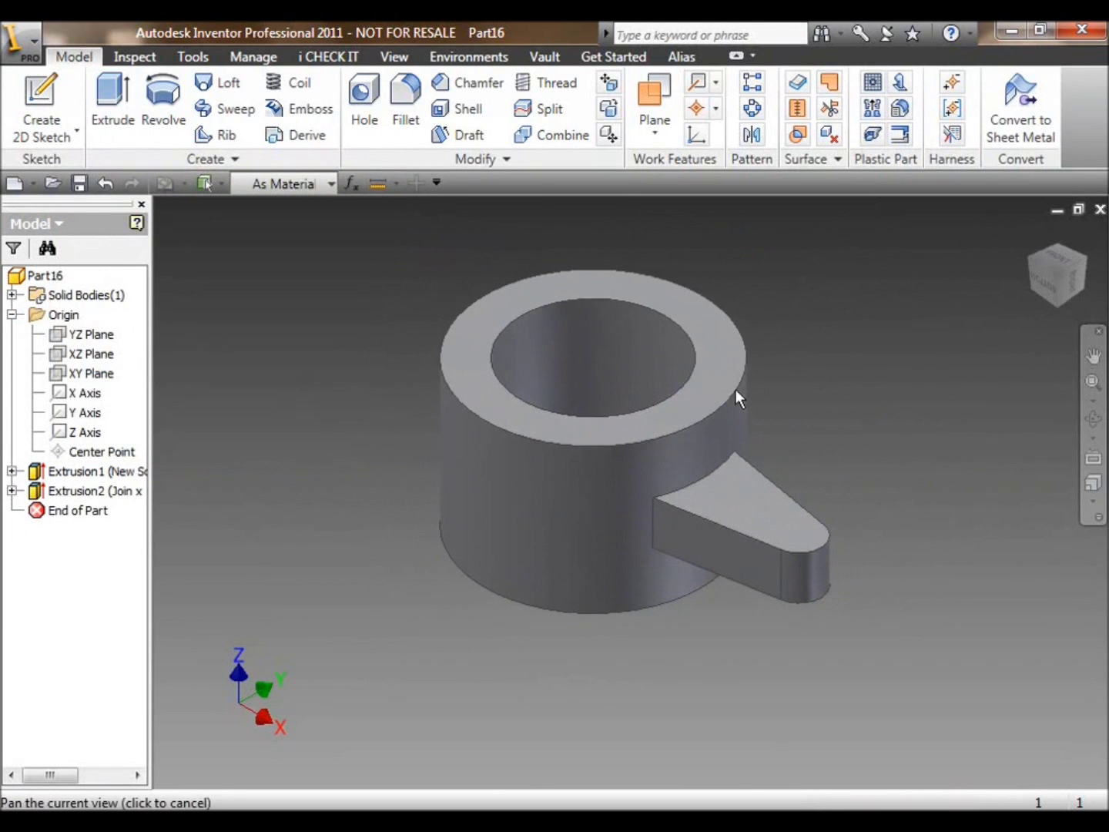
pyautogui.click(752, 110)
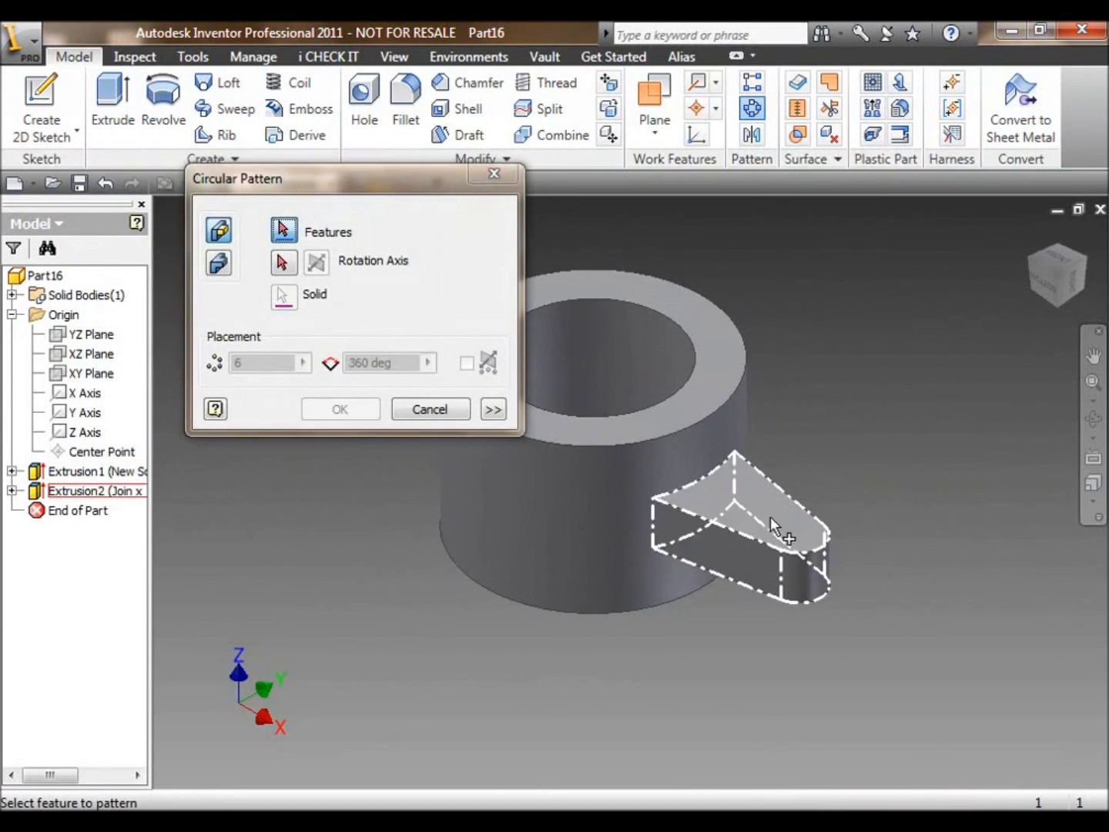
pyautogui.click(770, 518)
pyautogui.moveTo(688, 524); pyautogui.dragTo(759, 572, button='middle')
pyautogui.click(283, 263)
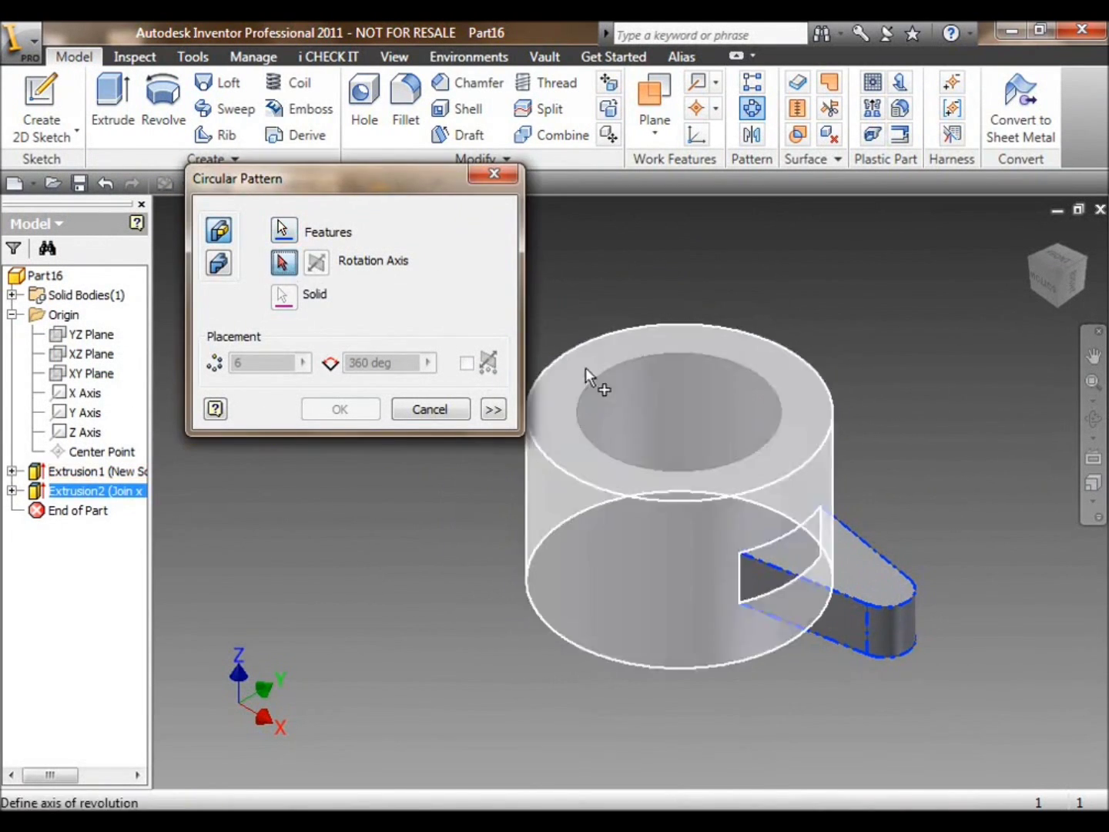
pyautogui.click(621, 380)
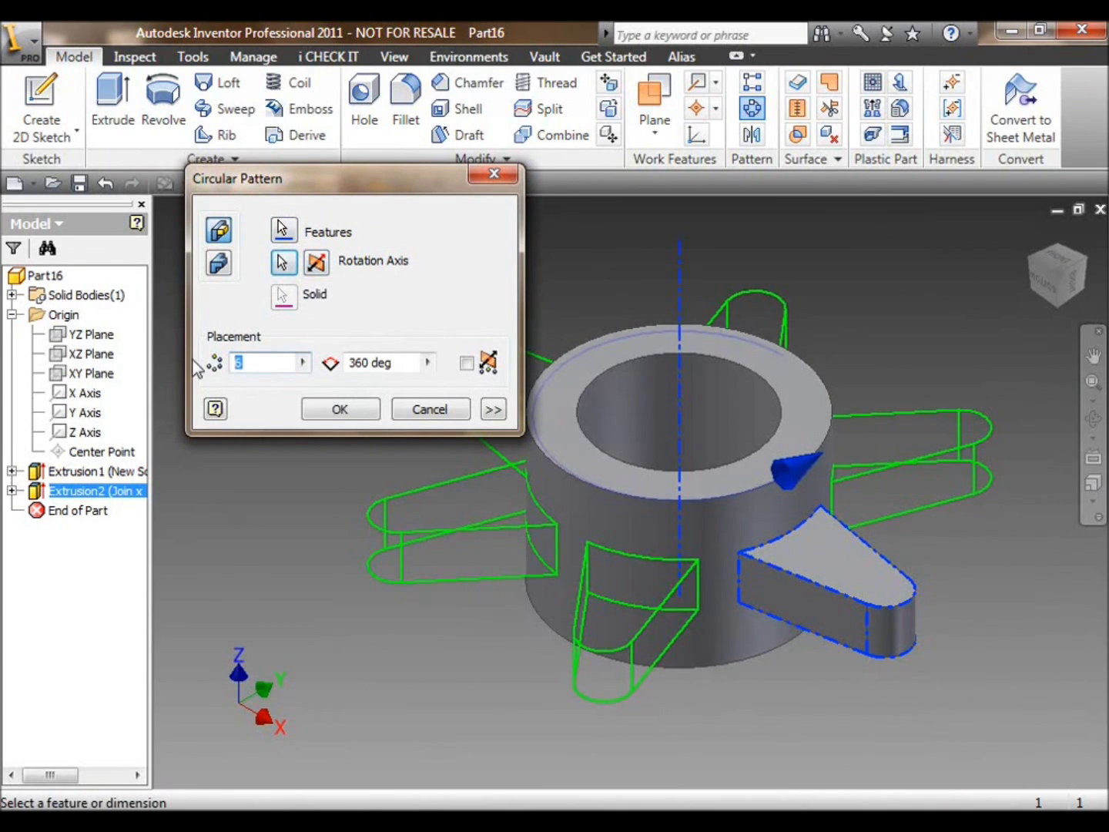
pyautogui.write('No_Of_')
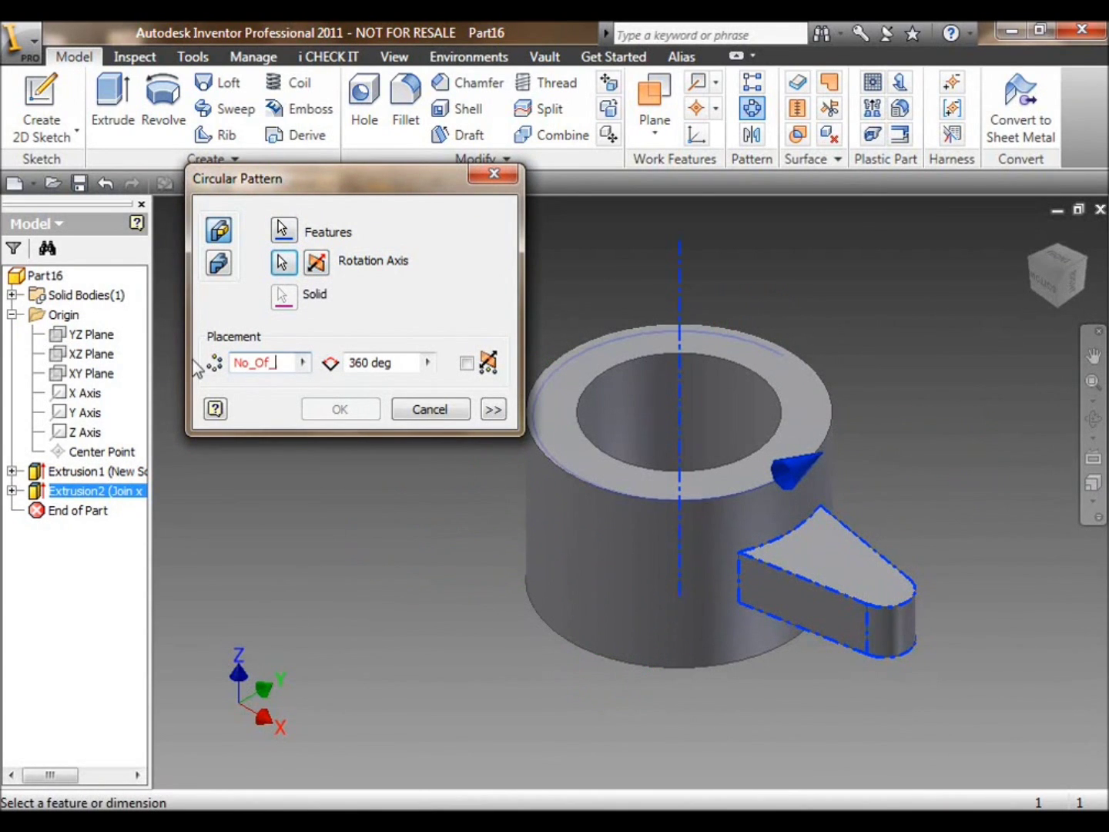
pyautogui.write('Legs = 6')
pyautogui.click(322, 411)
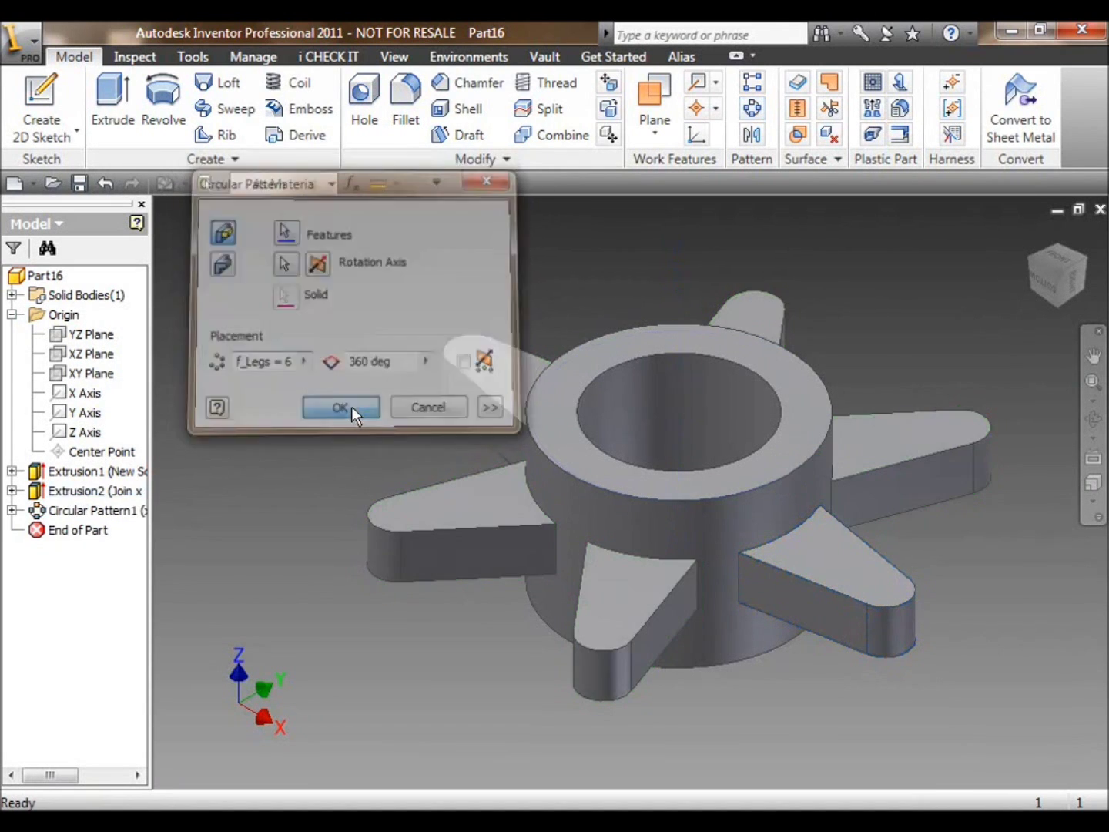
# Fillet all round edges of the star part at 2 mm.
pyautogui.click(405, 99)
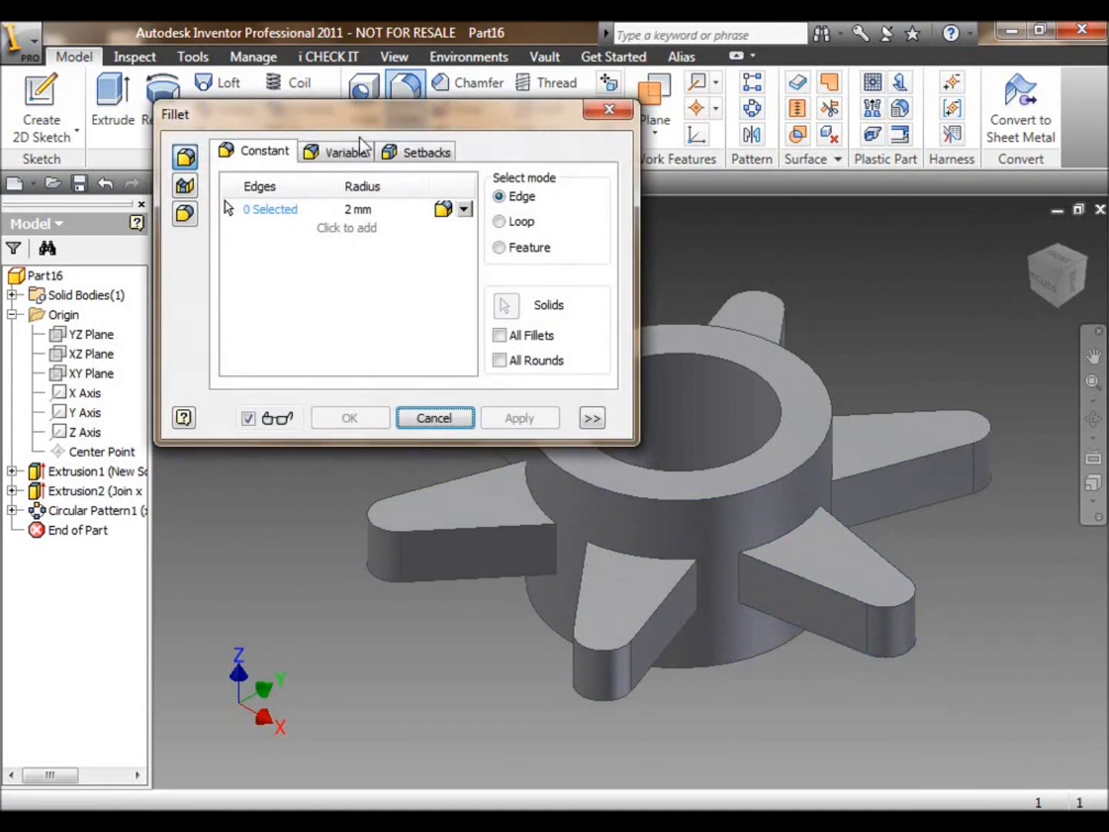
pyautogui.click(500, 359)
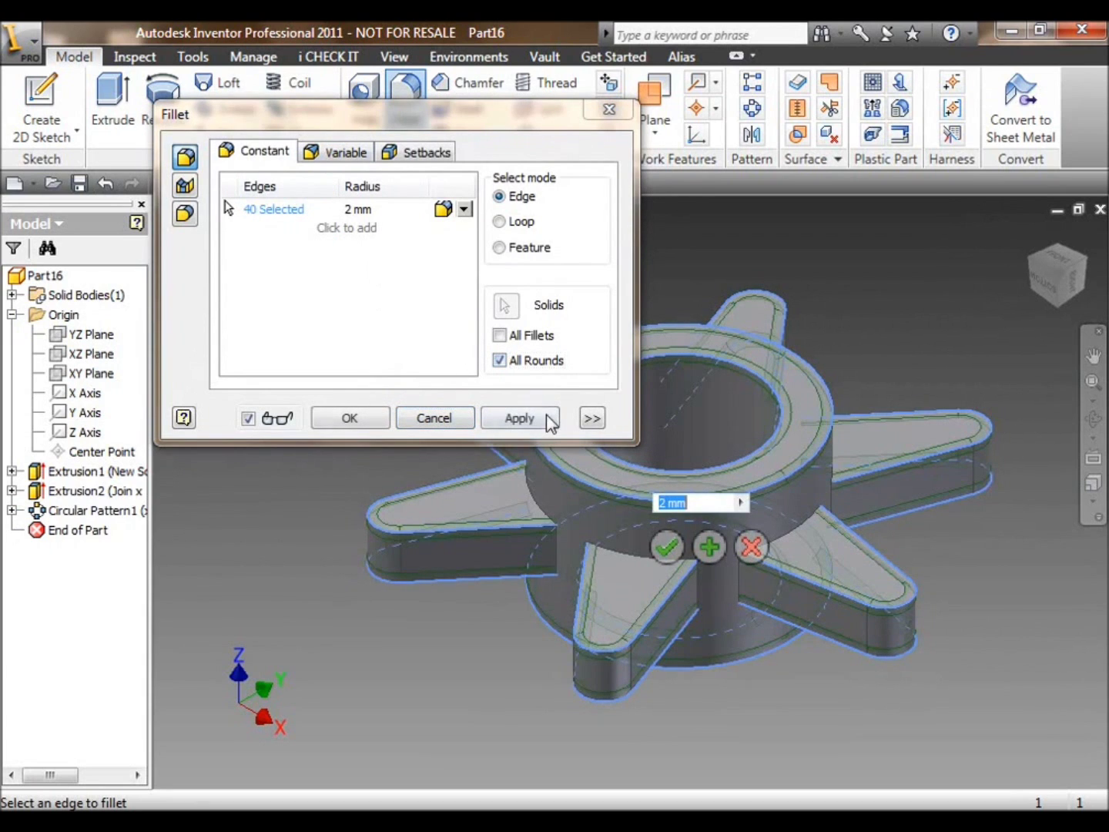
pyautogui.click(516, 419)
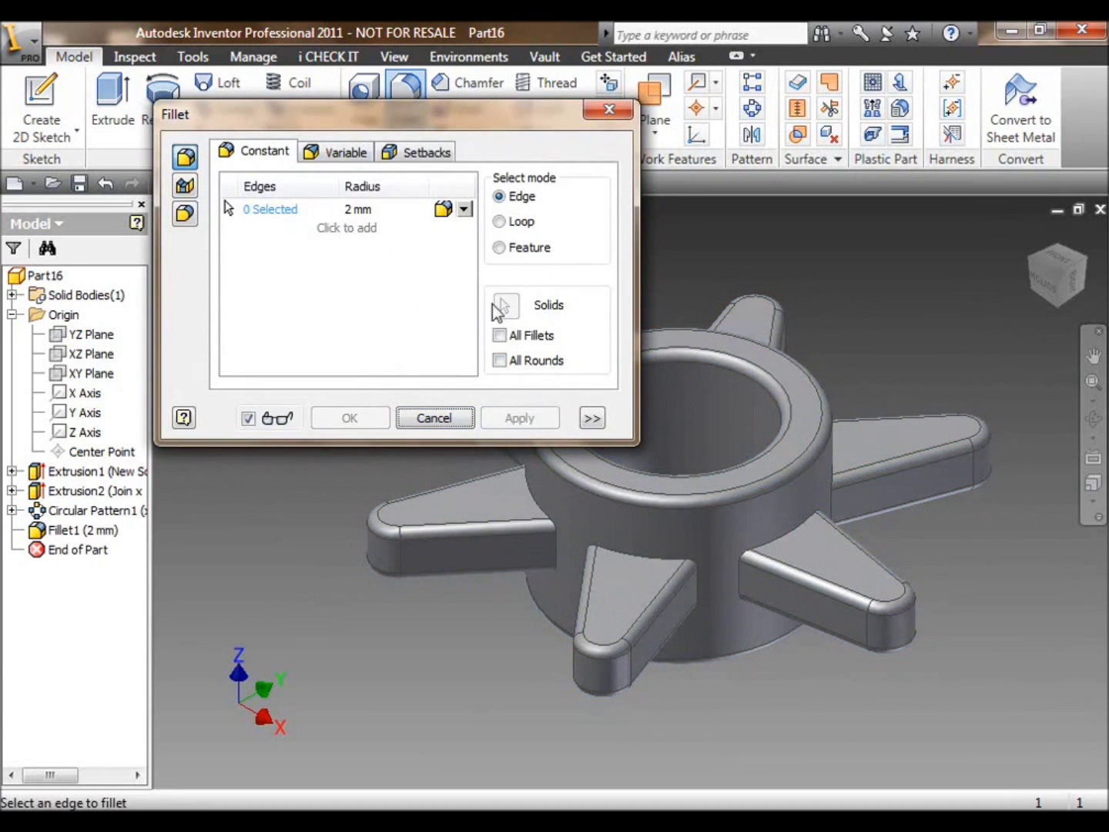
# Add a 3 mm fillet on all remaining edges.
pyautogui.click(358, 209)
pyautogui.write('3 mm')
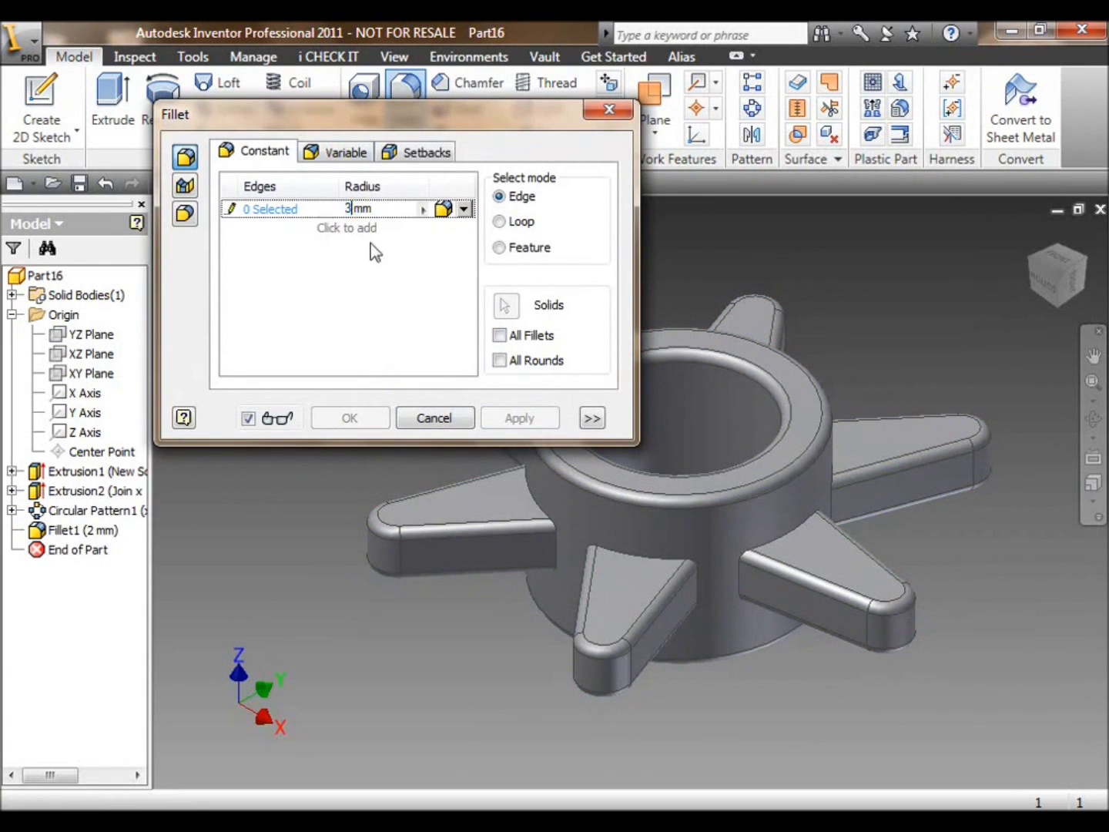
pyautogui.click(500, 335)
pyautogui.click(518, 416)
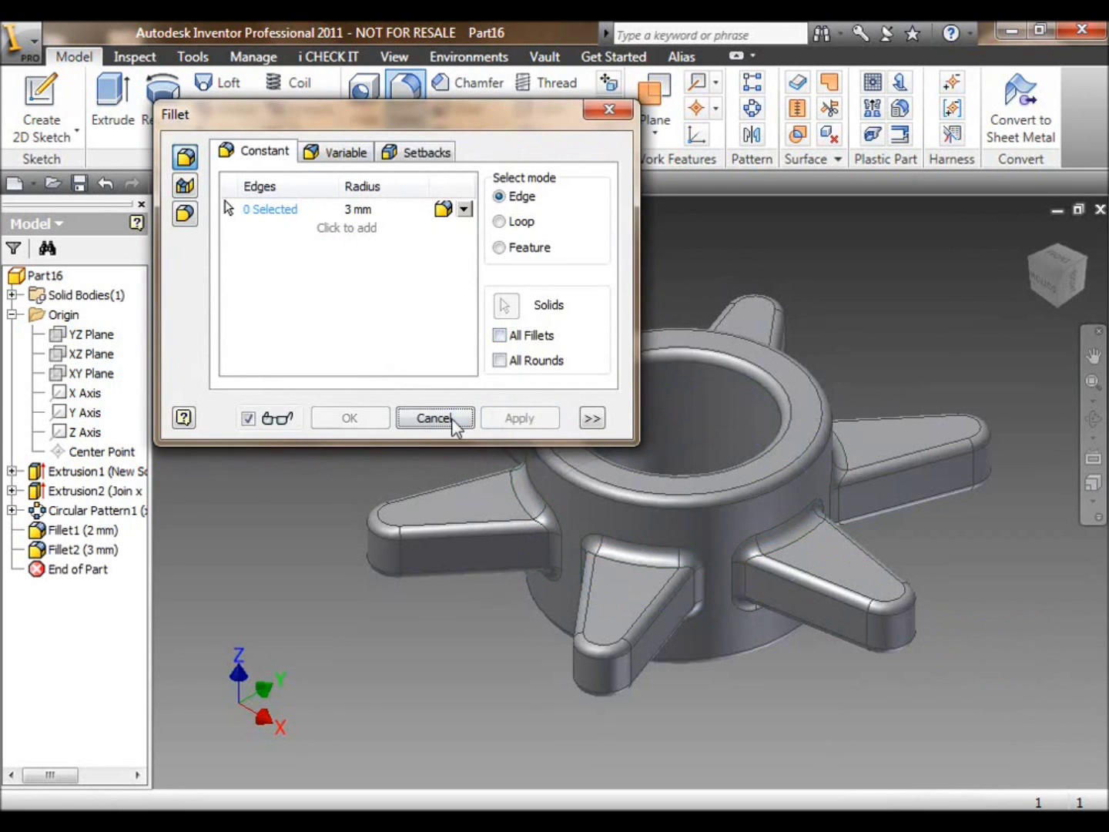
pyautogui.click(439, 416)
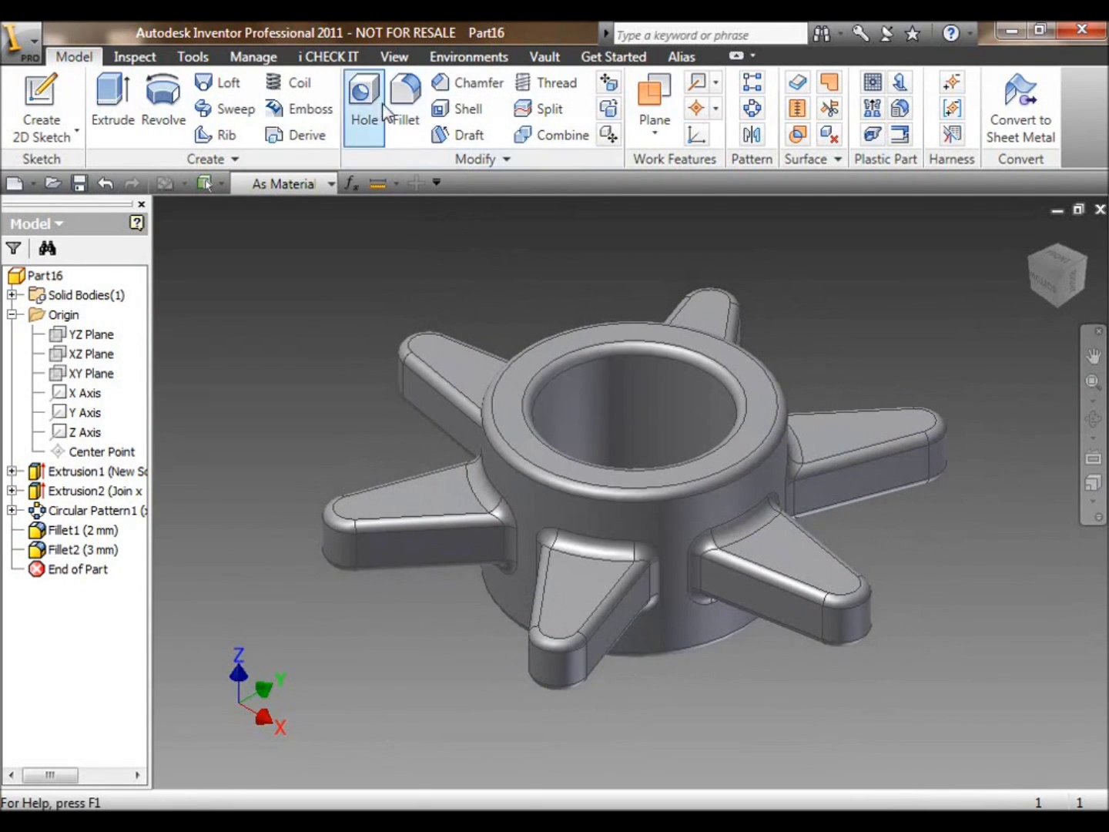
# Place a hole on the arm's top face, concentric with its rounded end.
pyautogui.click(374, 115)
pyautogui.click(207, 158)
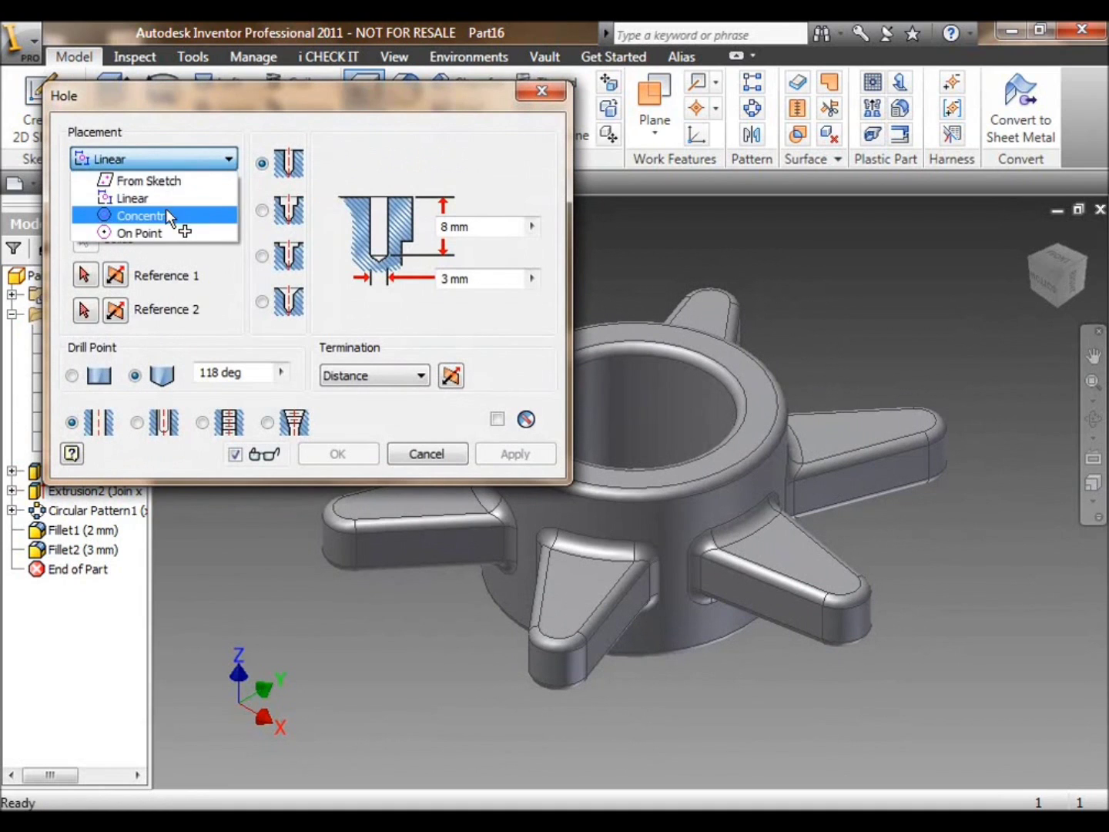
pyautogui.click(166, 209)
pyautogui.click(846, 586)
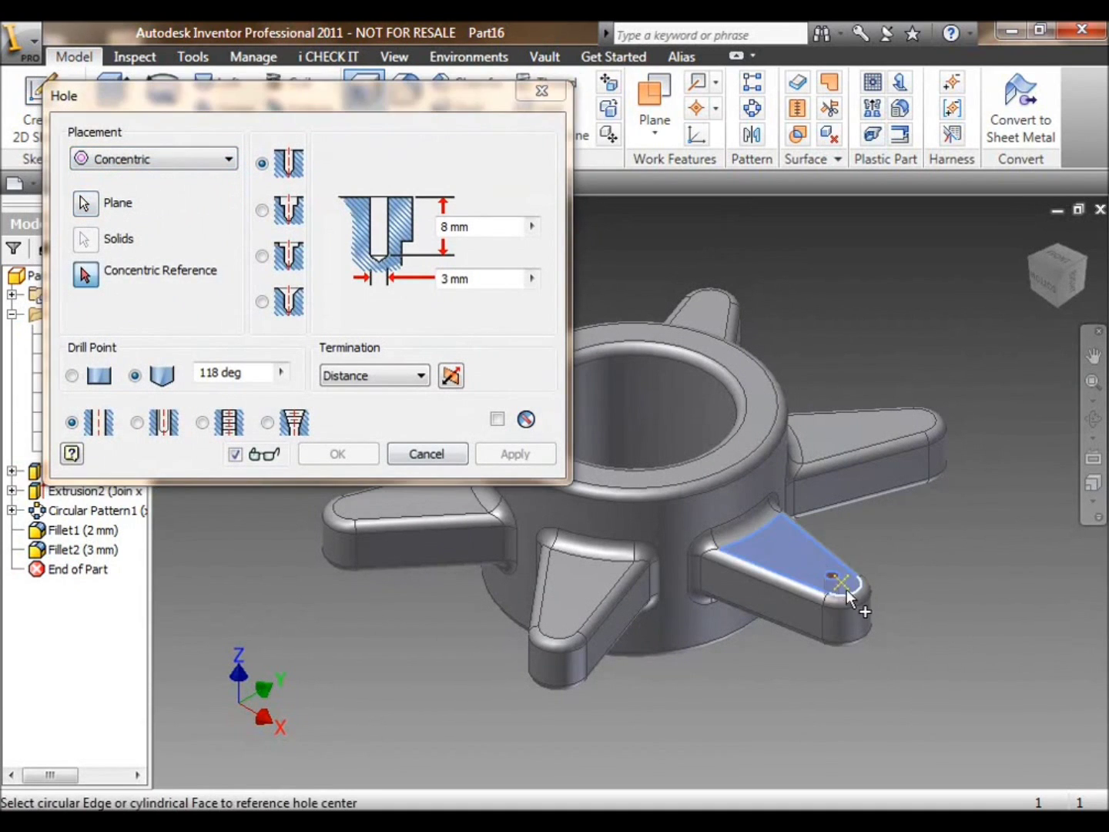
pyautogui.click(852, 593)
pyautogui.scroll(5, 850, 593)
pyautogui.moveTo(847, 593); pyautogui.dragTo(812, 530, button='middle')
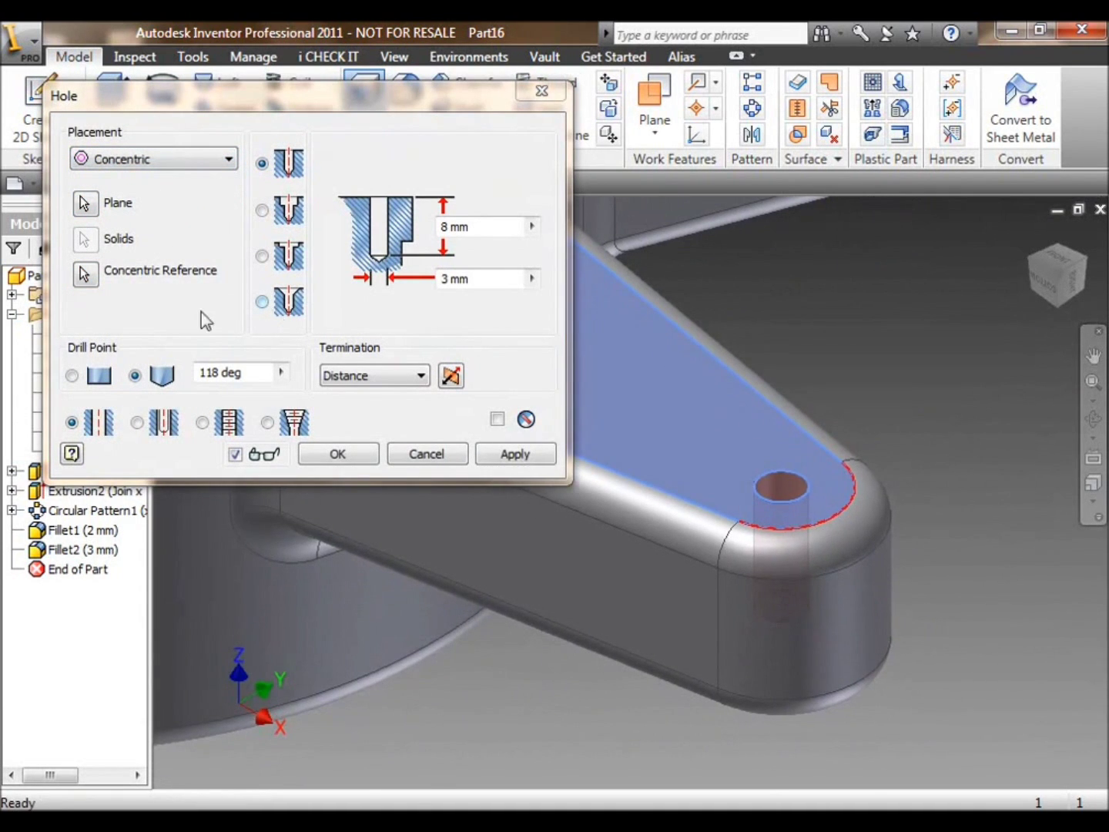
# Make it a tapped M6 hole running through all material and create it.
pyautogui.click(201, 422)
pyautogui.click(126, 577)
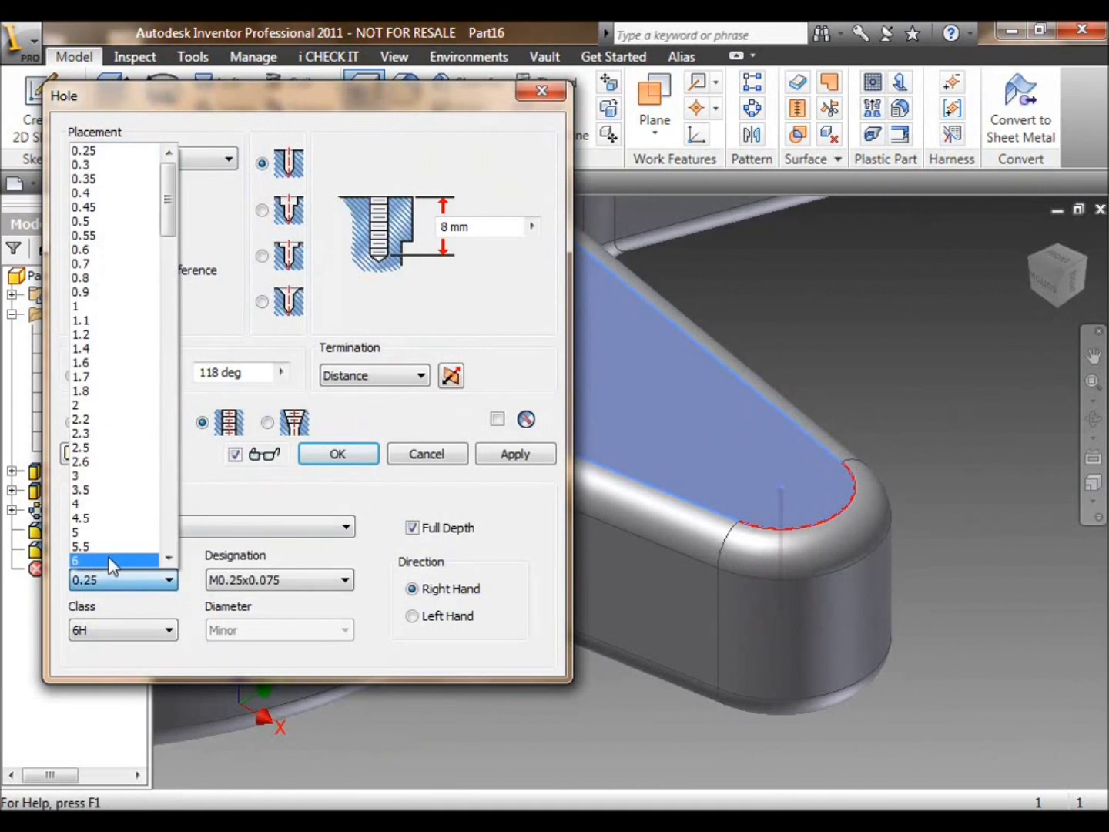
pyautogui.click(108, 558)
pyautogui.click(389, 381)
pyautogui.click(379, 409)
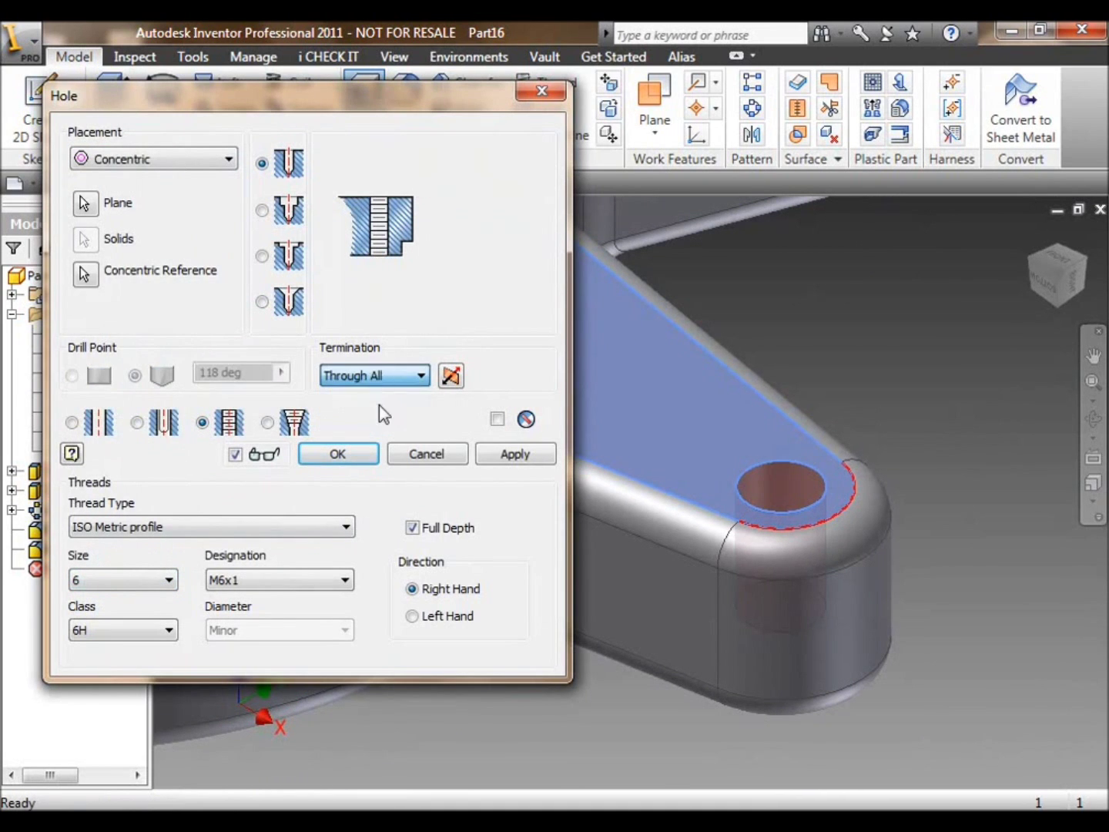
pyautogui.click(514, 453)
pyautogui.click(413, 456)
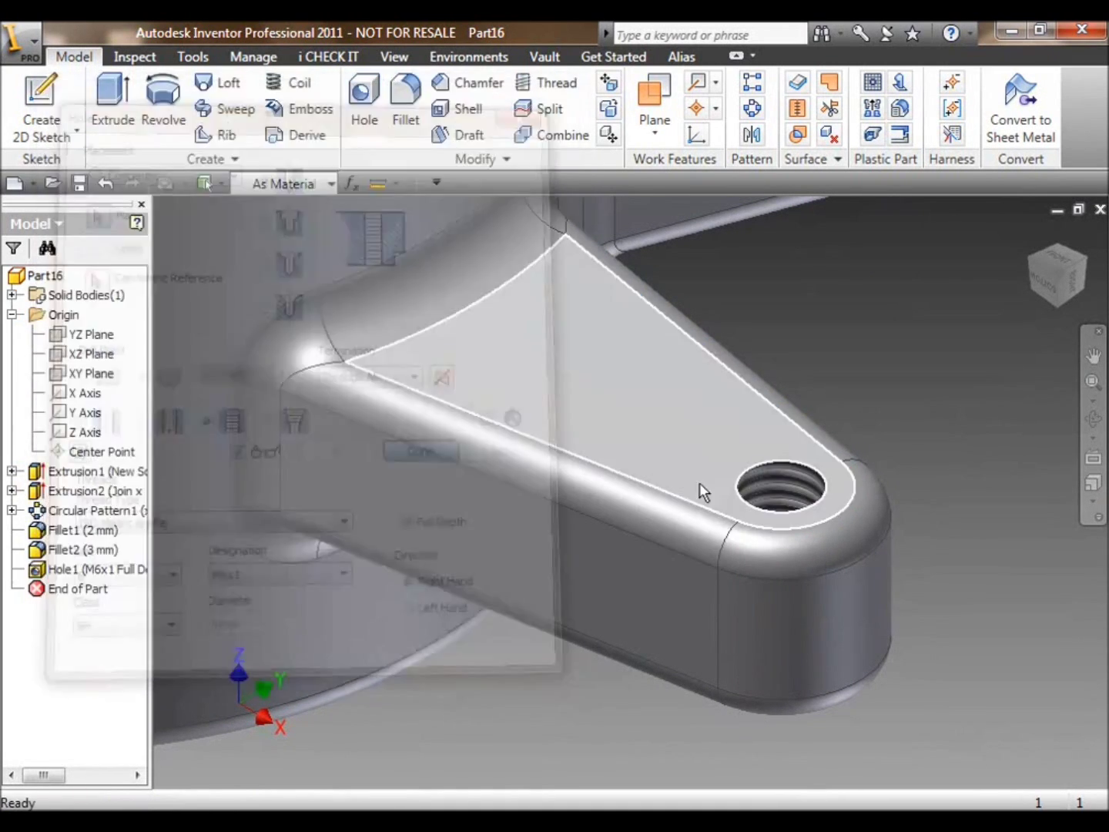
pyautogui.scroll(-4, 705, 483)
pyautogui.keyDown('shift'); pyautogui.moveTo(706, 482); pyautogui.dragTo(672, 477, button='middle'); pyautogui.keyUp('shift')
pyautogui.scroll(-5, 758, 543)
pyautogui.moveTo(758, 543); pyautogui.dragTo(800, 572, button='middle')
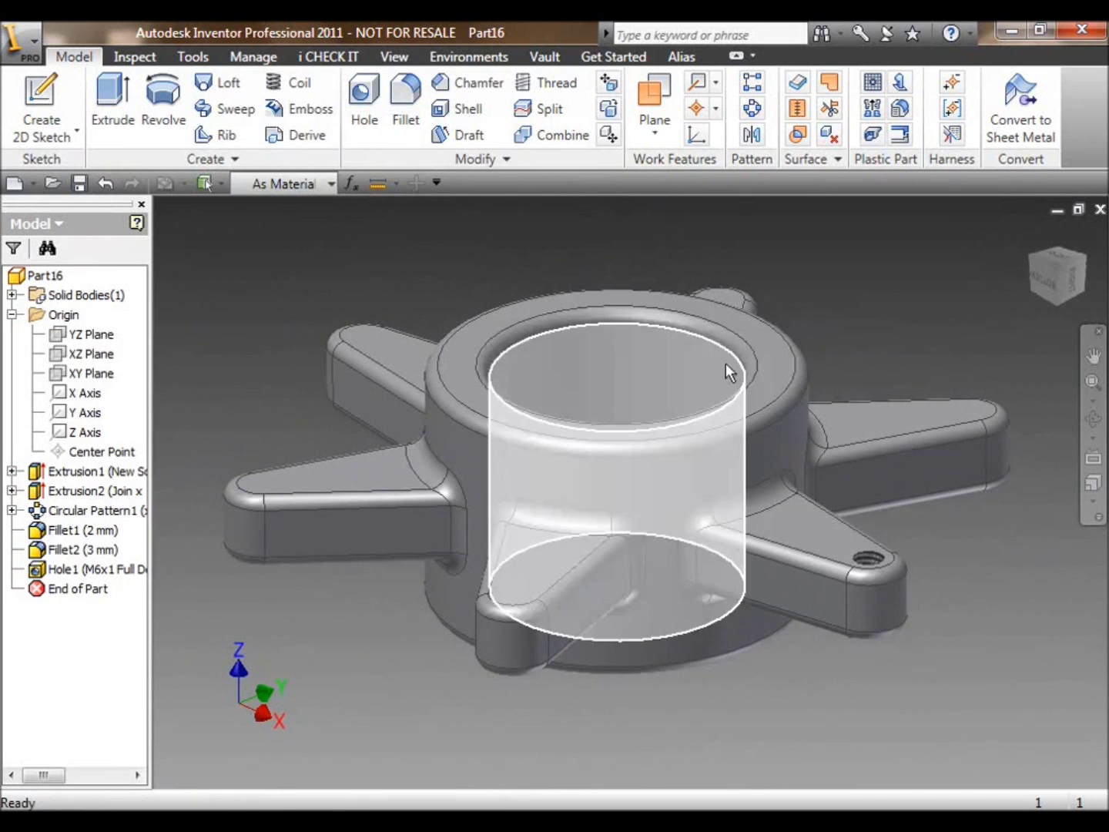
# Circular-pattern Hole1 around the central cylinder, with the count driven by the No_Of_Legs parameter.
pyautogui.click(751, 110)
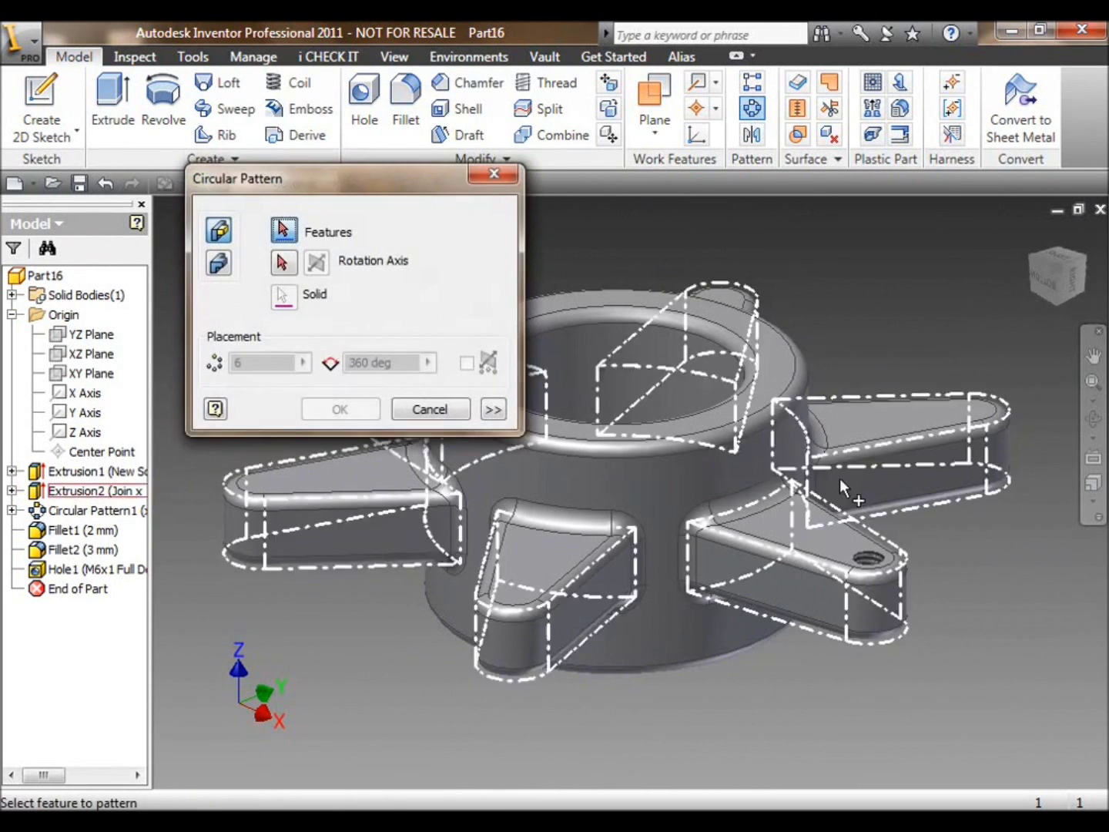
pyautogui.click(863, 557)
pyautogui.click(281, 262)
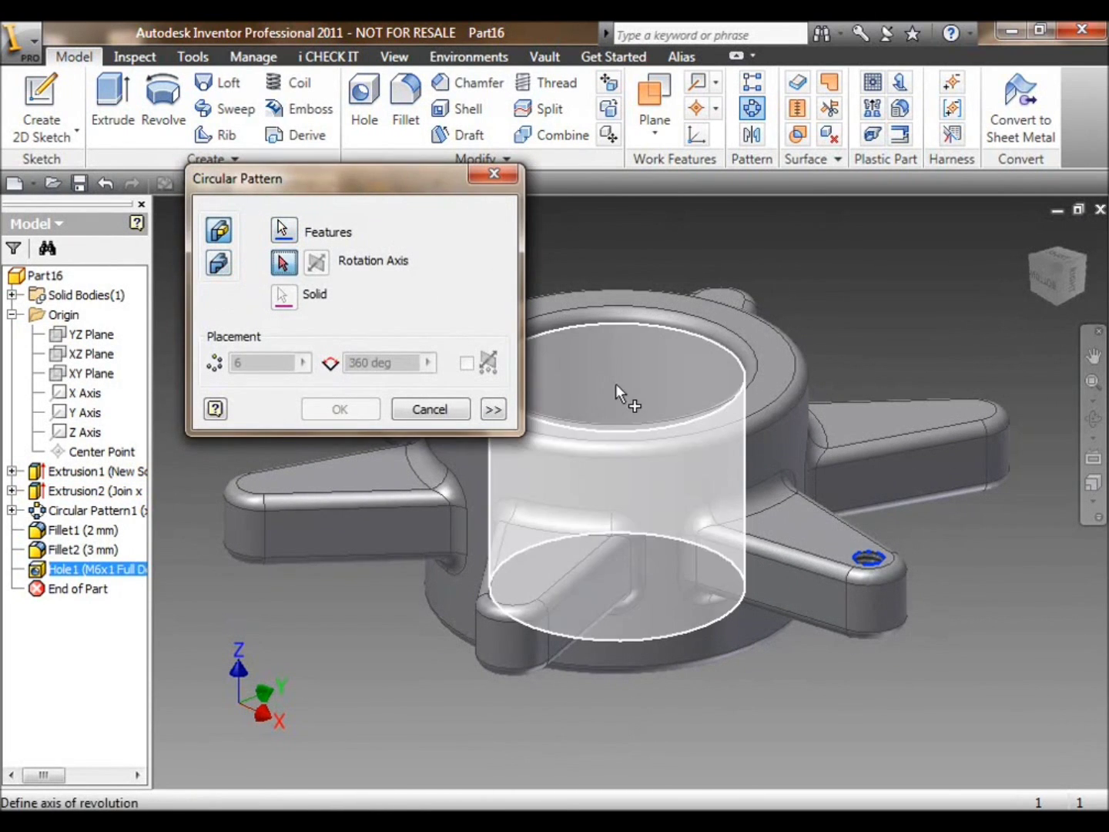
pyautogui.click(615, 384)
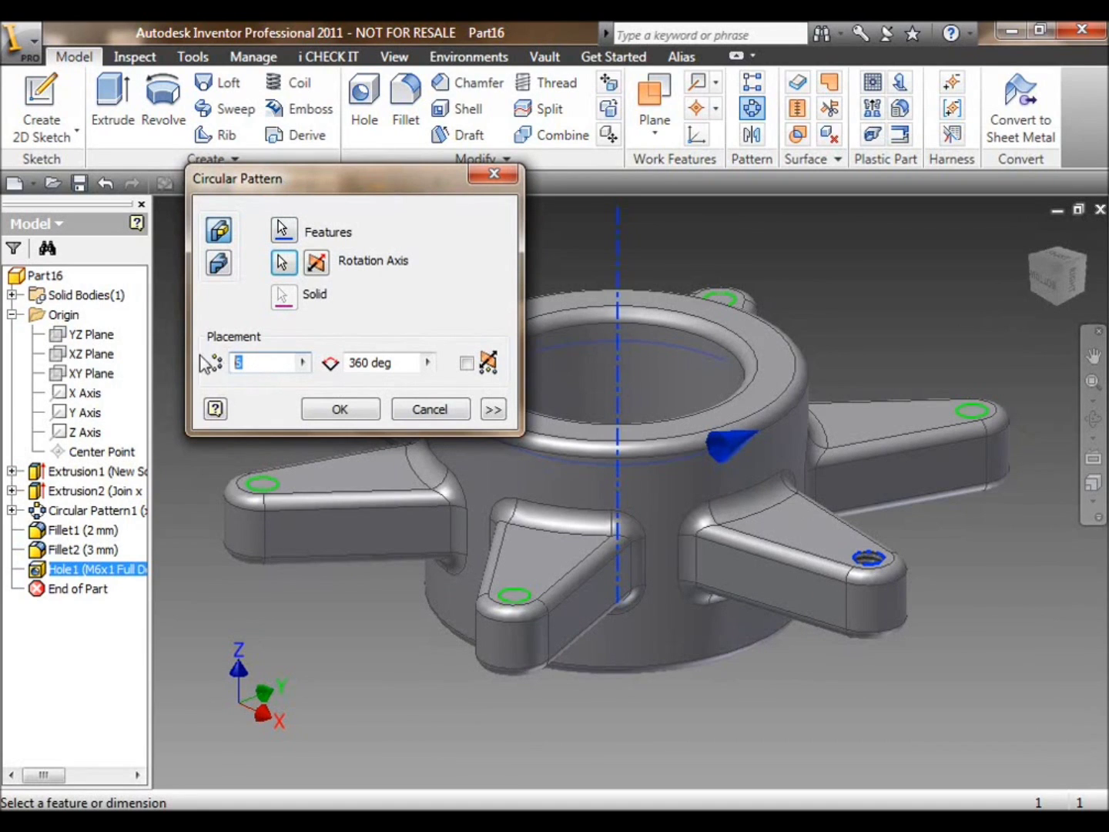
pyautogui.press('BackSpace')
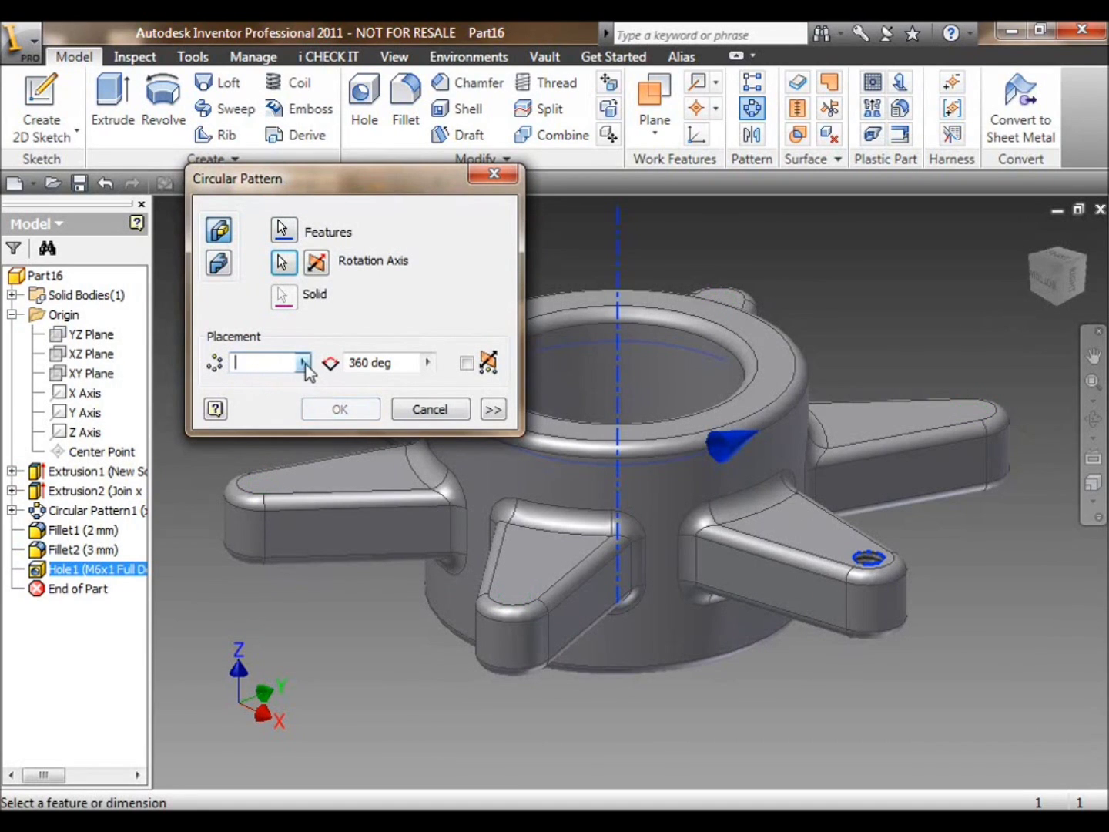
pyautogui.click(303, 362)
pyautogui.click(368, 413)
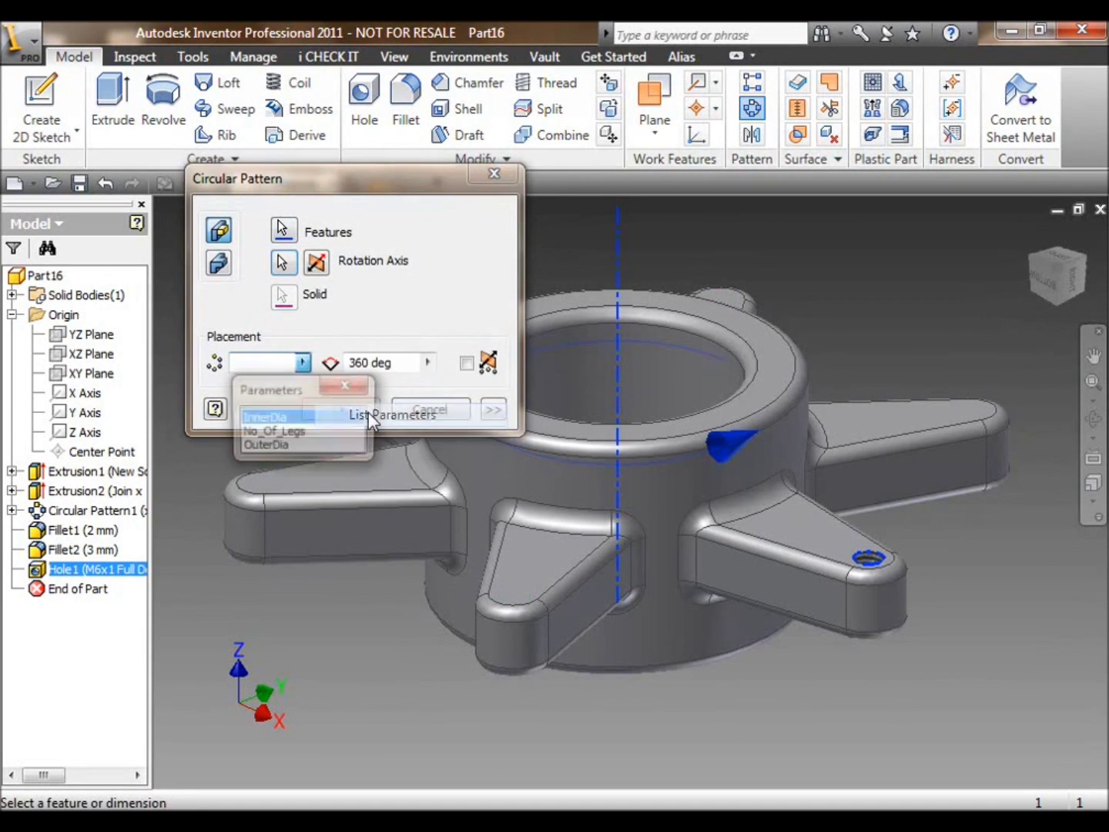
pyautogui.click(292, 432)
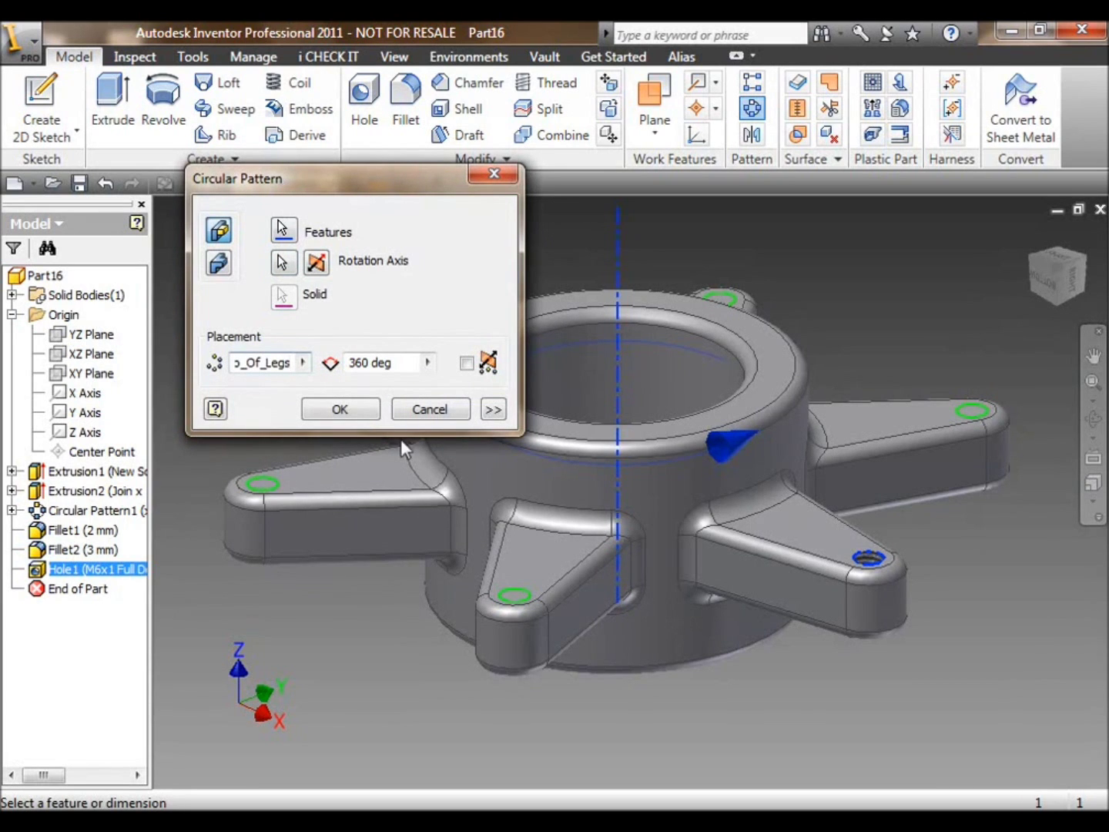
pyautogui.click(342, 410)
pyautogui.moveTo(272, 387); pyautogui.dragTo(295, 392, button='middle')
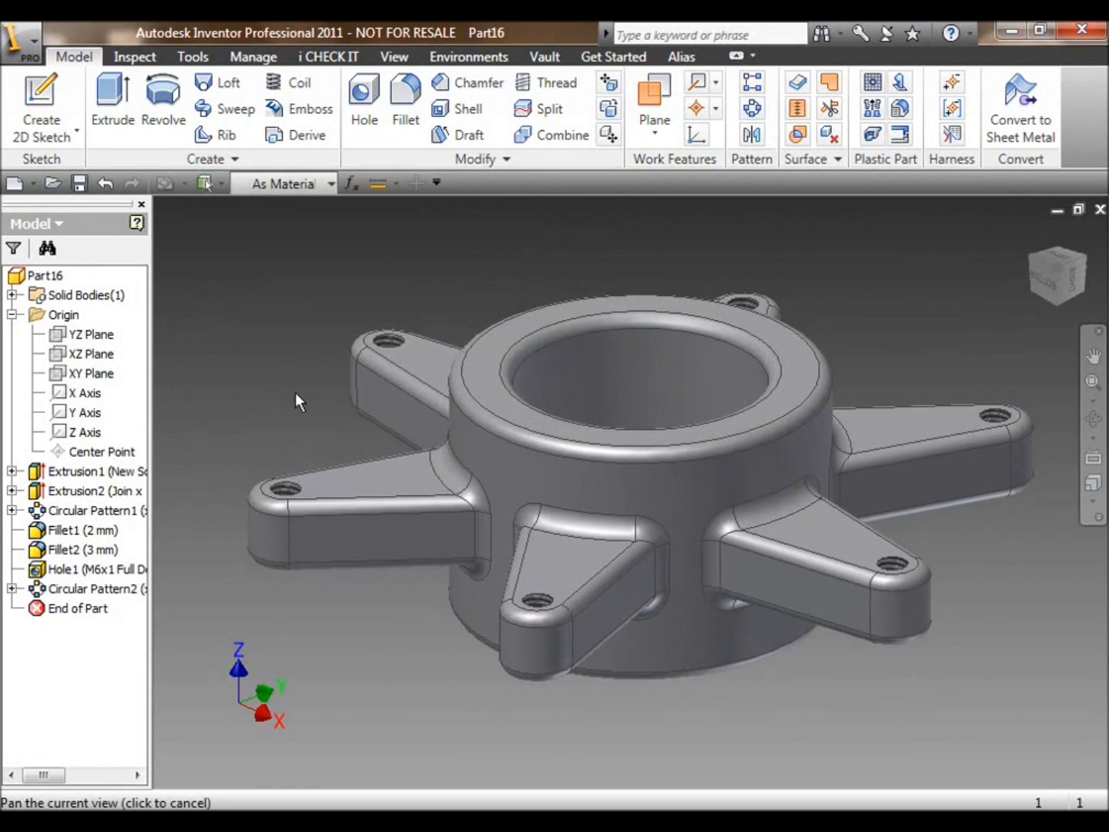
# Start a sketch on the XZ Plane, slice the graphics and project the cut edges.
pyautogui.click(41, 104)
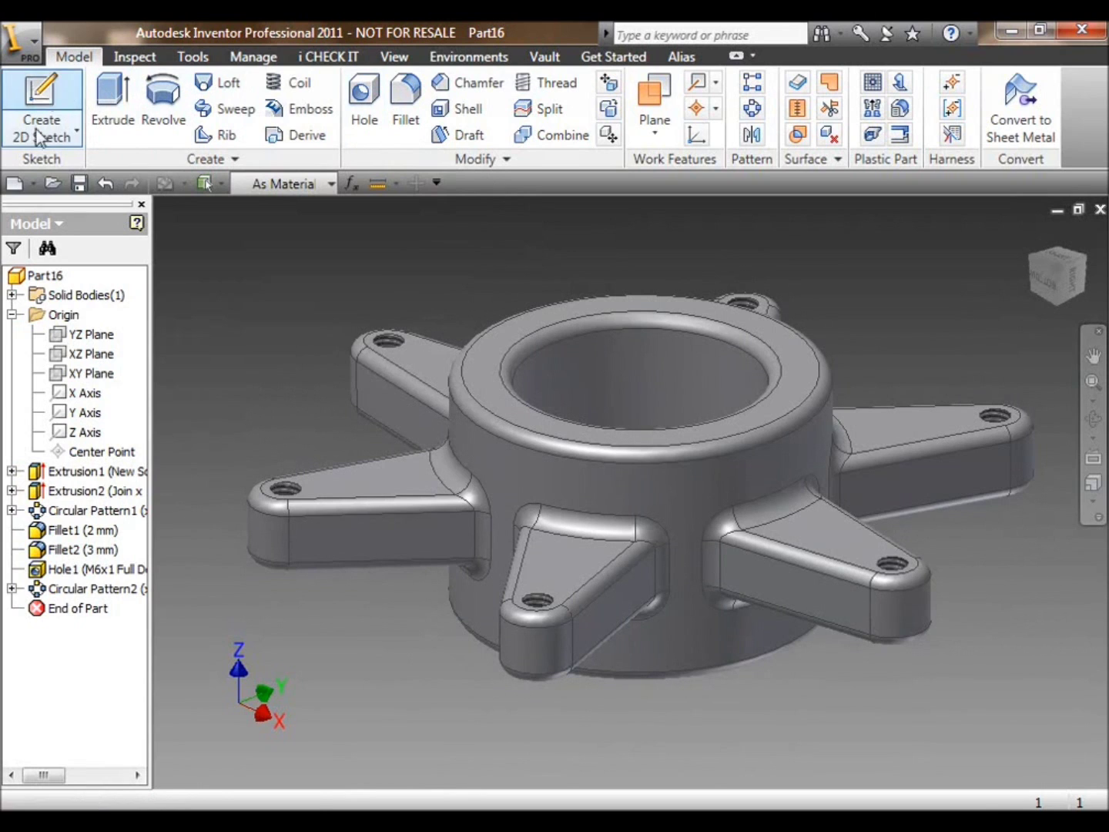
pyautogui.click(85, 354)
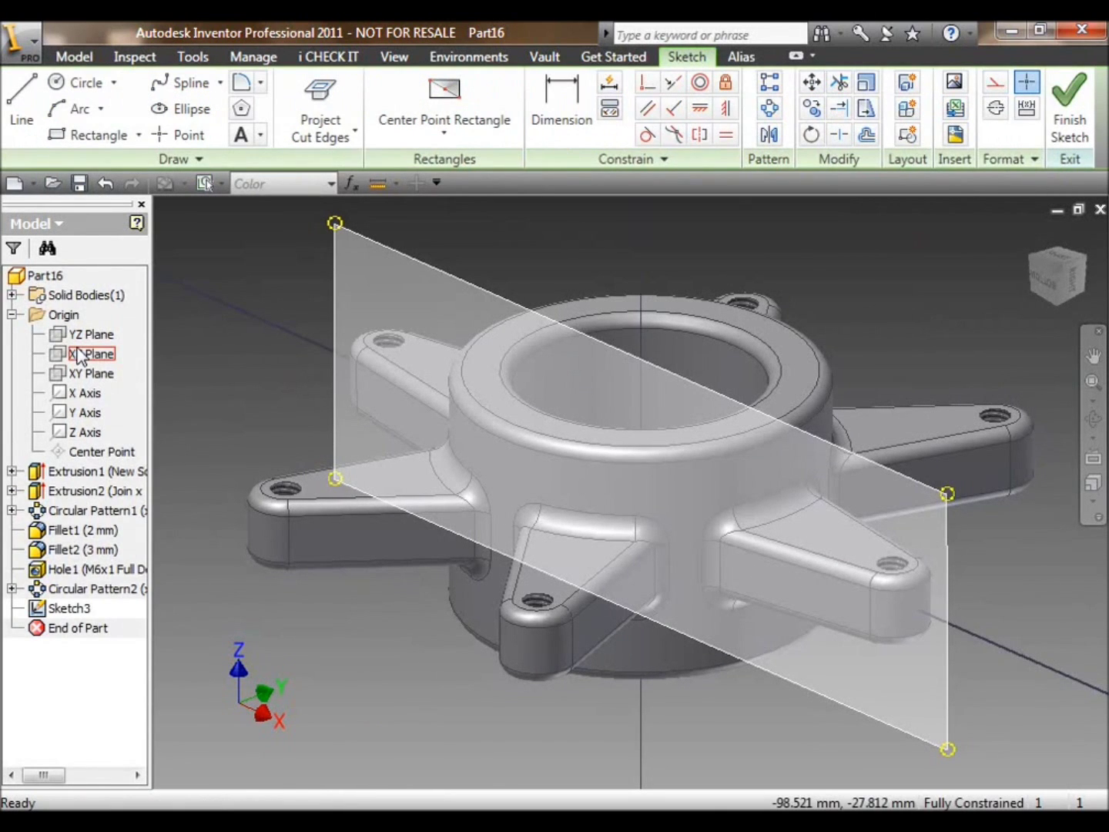
pyautogui.rightClick(851, 279)
pyautogui.click(906, 547)
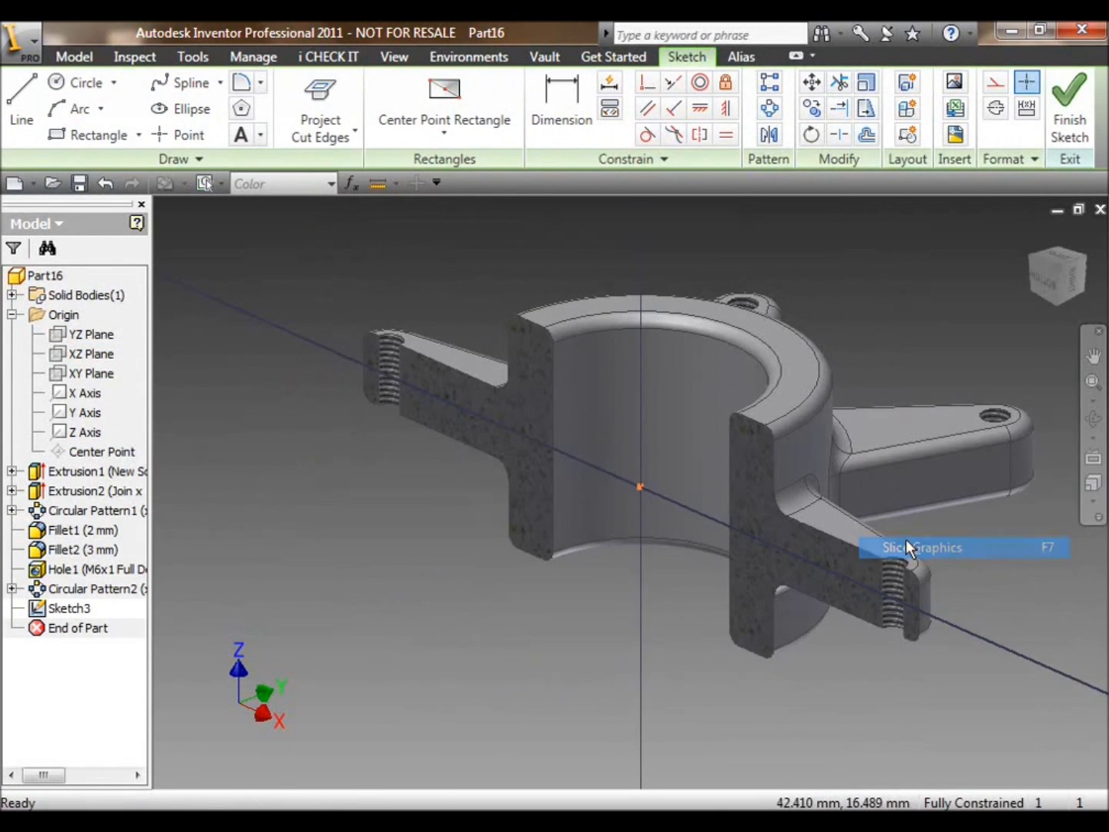
pyautogui.click(320, 104)
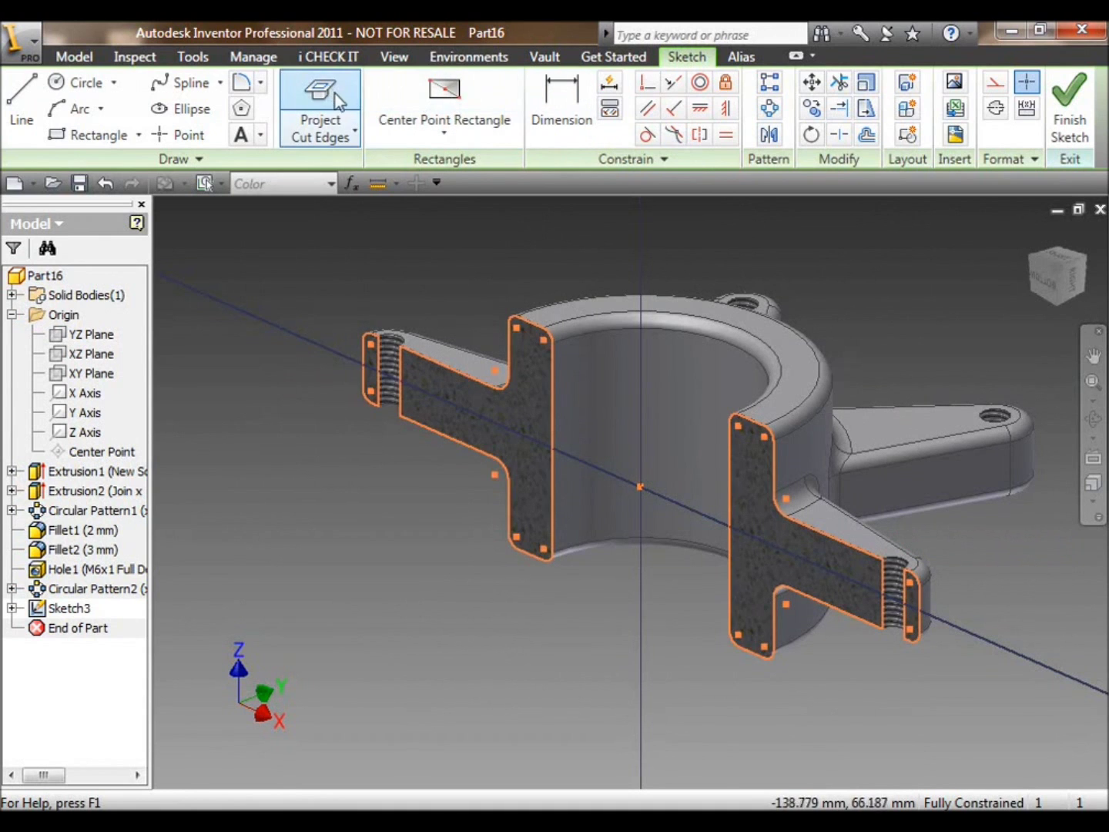
pyautogui.click(1042, 281)
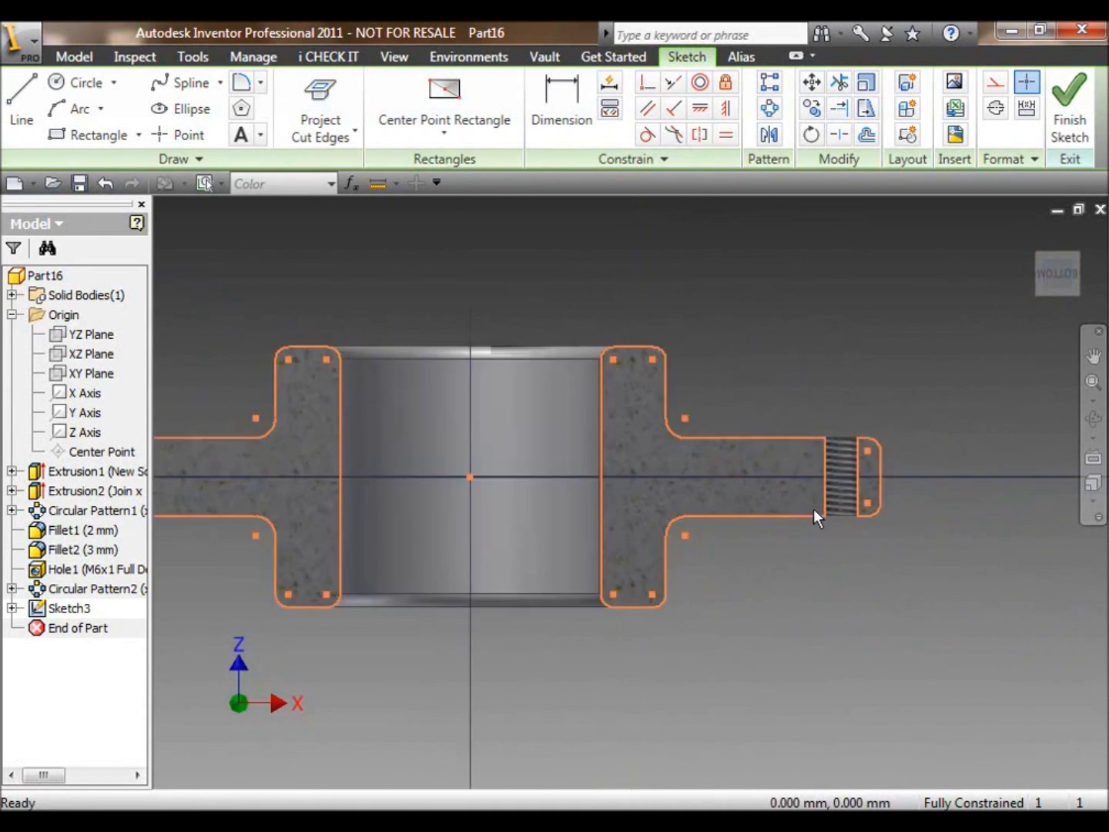
# Draw a two-point rectangle across the arm's threaded hole.
pyautogui.click(59, 134)
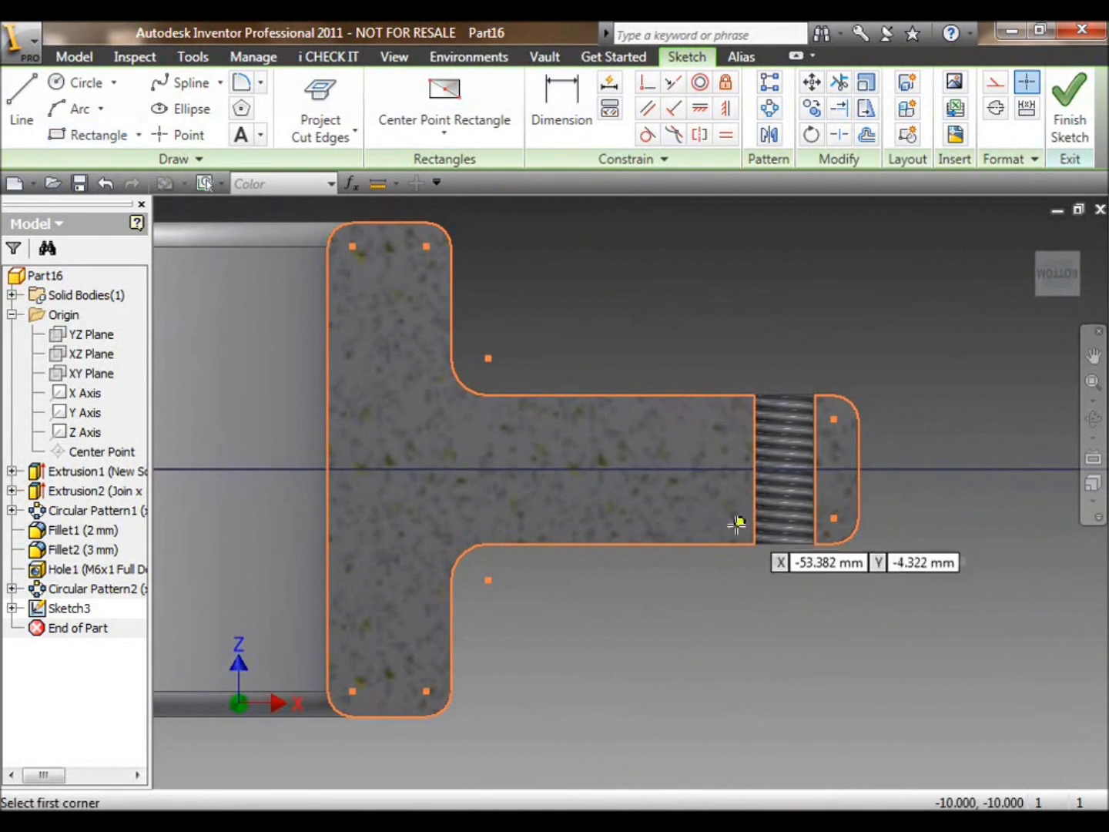
pyautogui.click(691, 544)
pyautogui.click(859, 493)
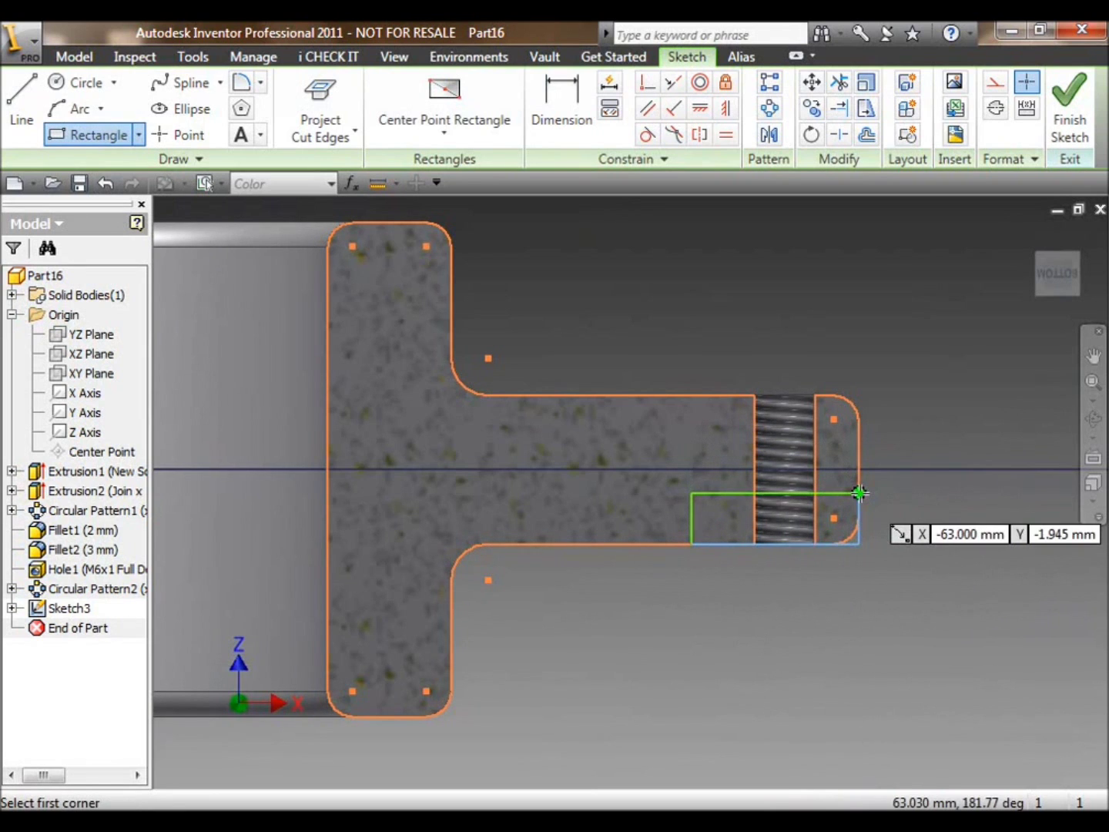
pyautogui.rightClick(834, 344)
pyautogui.click(840, 351)
# Dimension the rectangle 14 wide and 5 high to fully constrain it.
pyautogui.rightClick(842, 348)
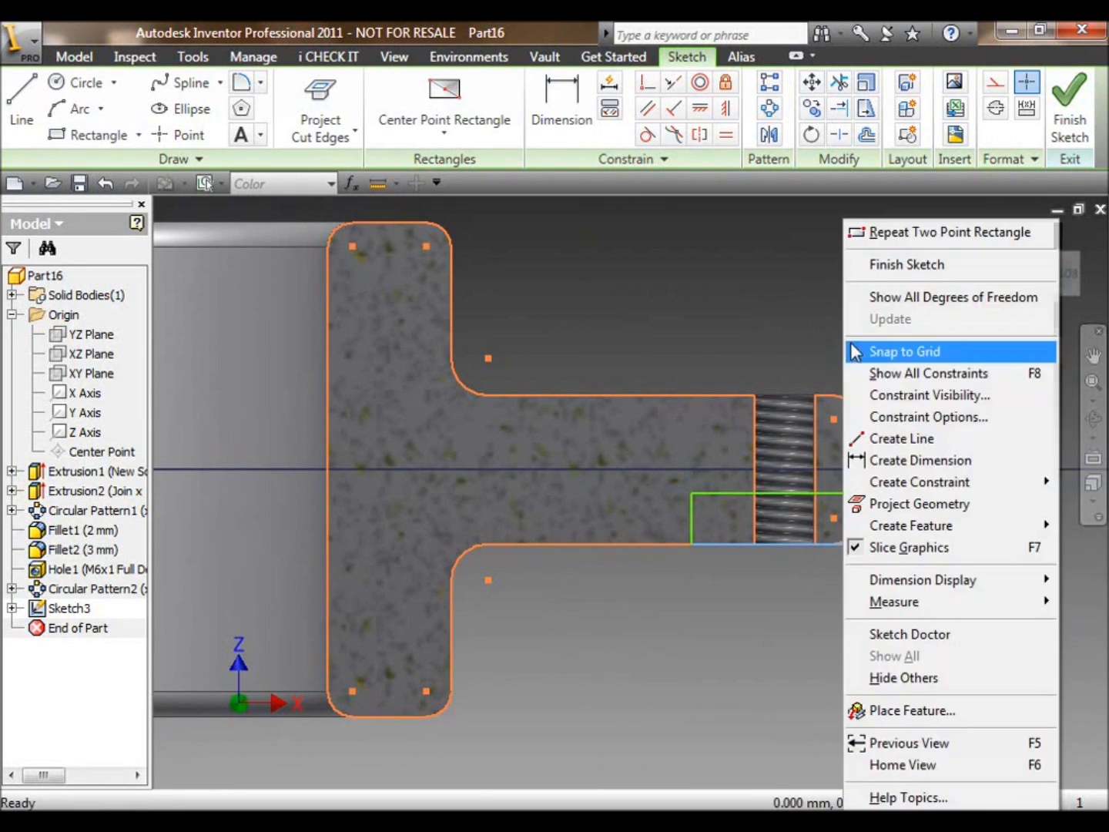
pyautogui.click(886, 461)
pyautogui.click(733, 492)
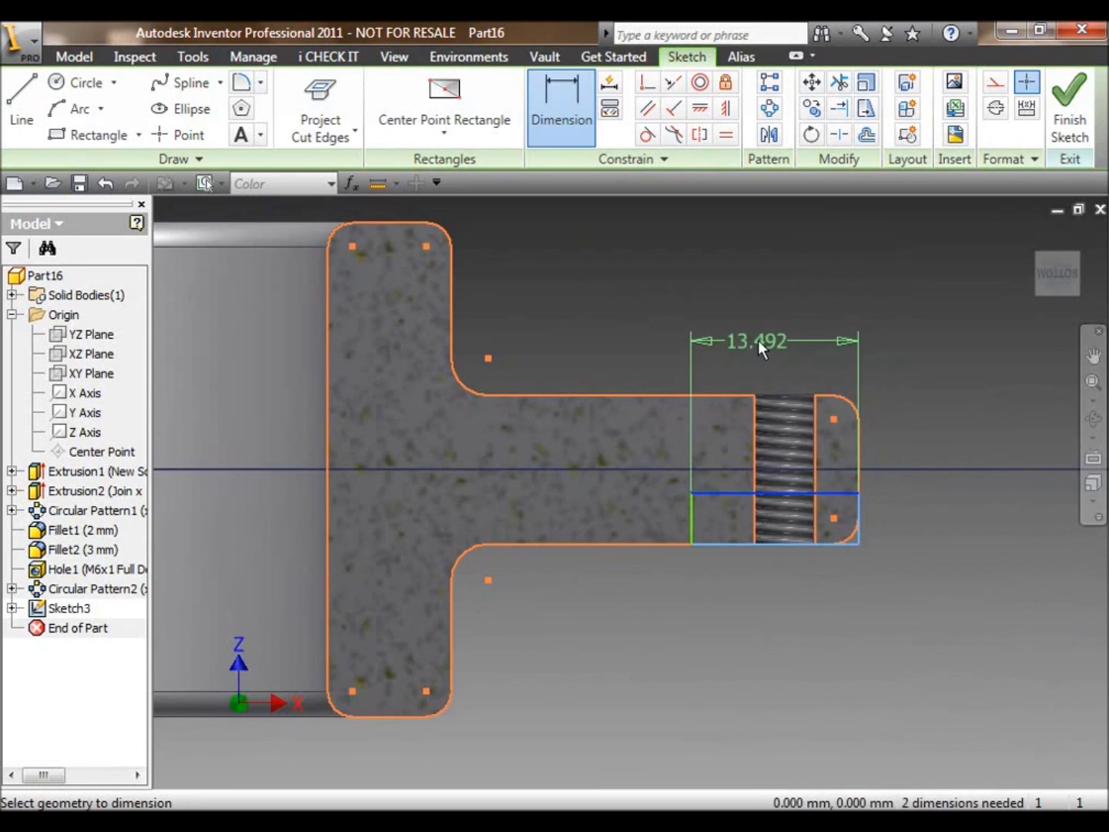
pyautogui.click(771, 333)
pyautogui.write('14')
pyautogui.press('Return')
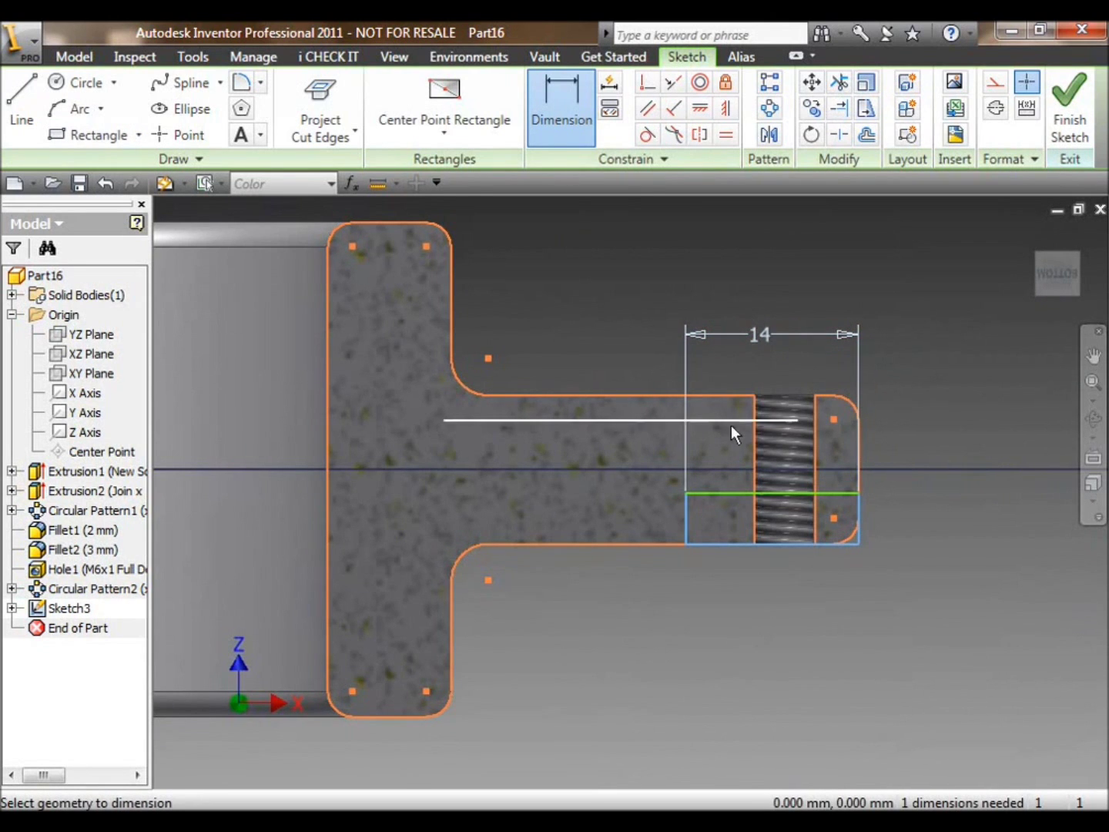
pyautogui.click(675, 544)
pyautogui.click(651, 595)
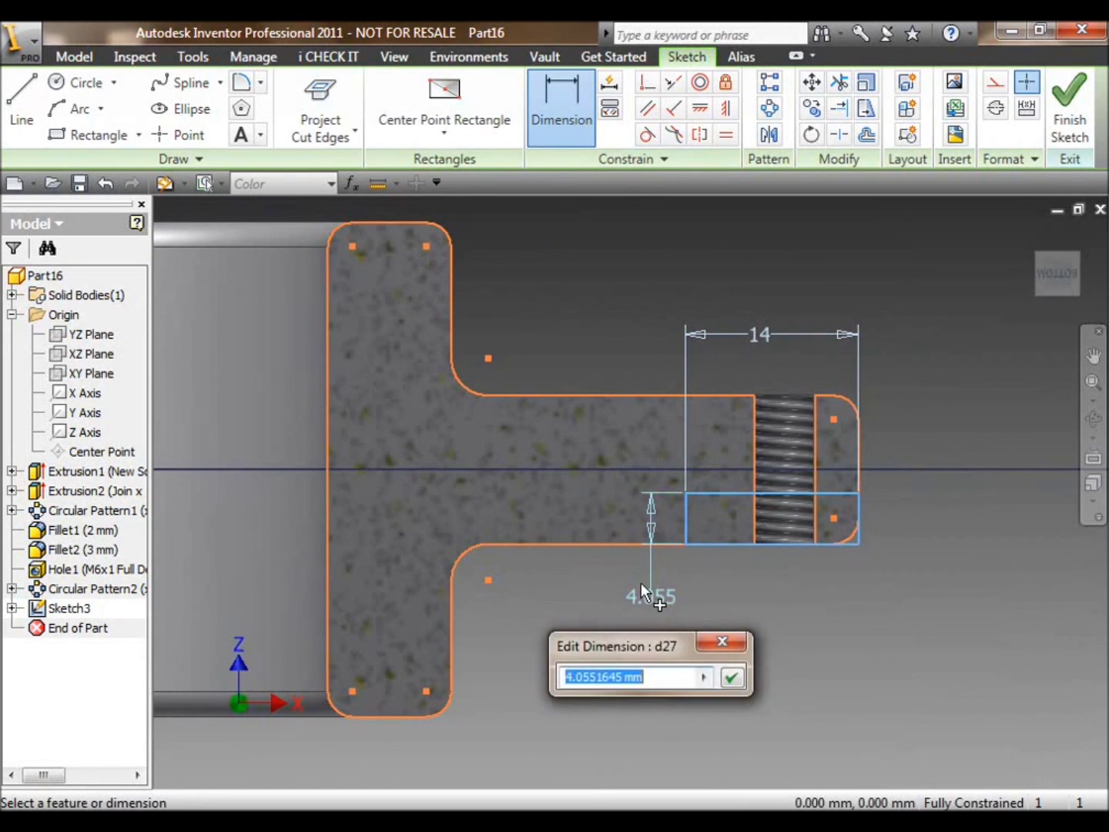
pyautogui.write('5')
pyautogui.press('Return')
pyautogui.press('F4')
pyautogui.moveTo(744, 417); pyautogui.dragTo(566, 529)
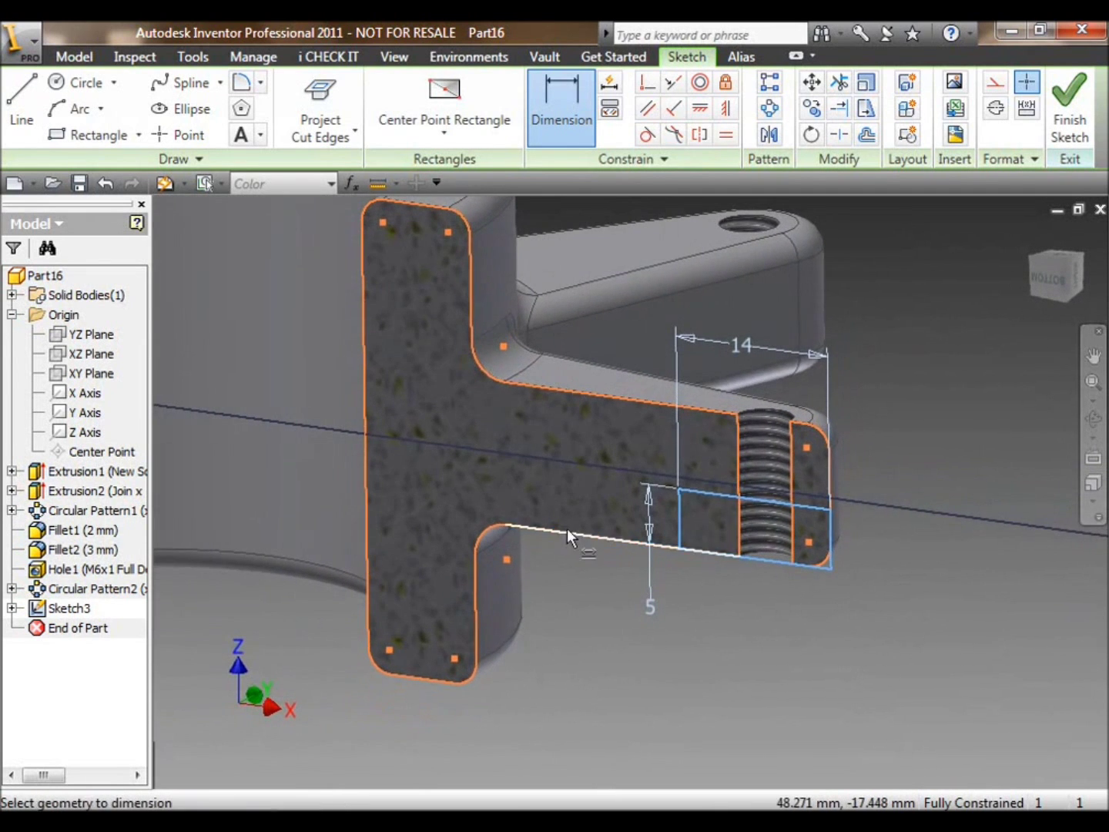
pyautogui.click(74, 56)
# Revolve the Sketch3 rectangle a full turn about the Z axis as a cut.
pyautogui.click(163, 107)
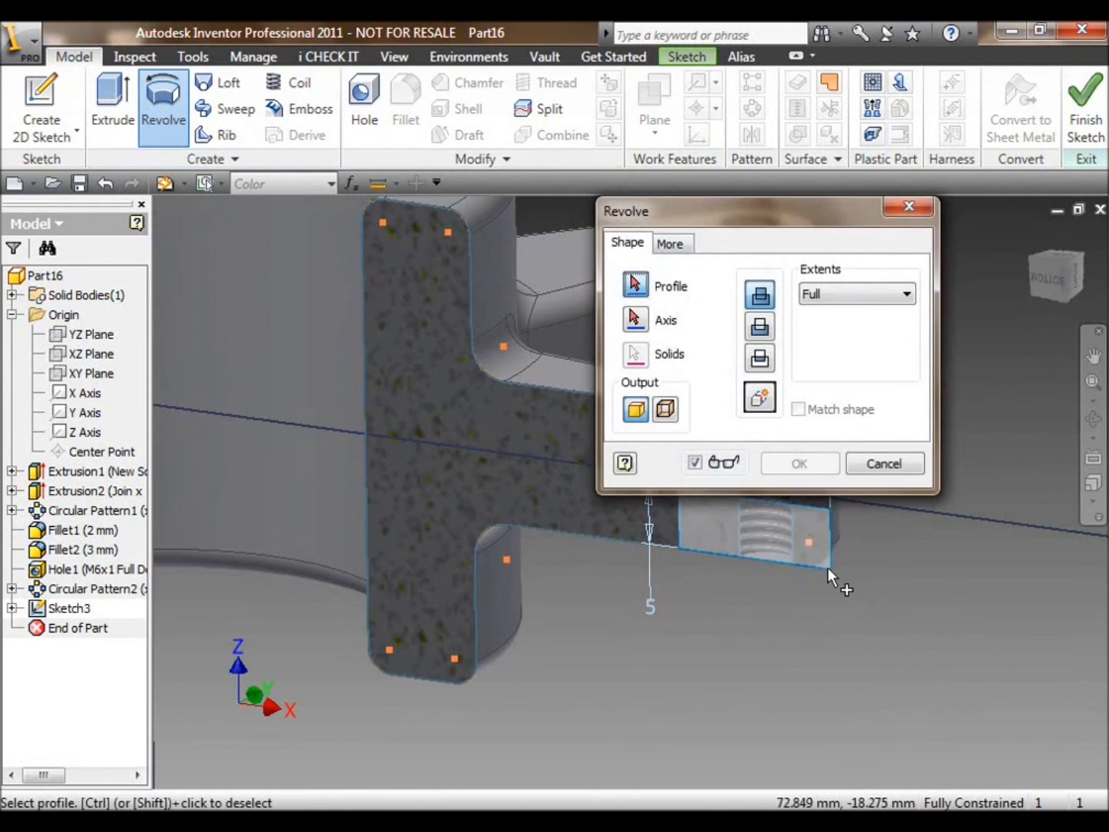
pyautogui.click(828, 566)
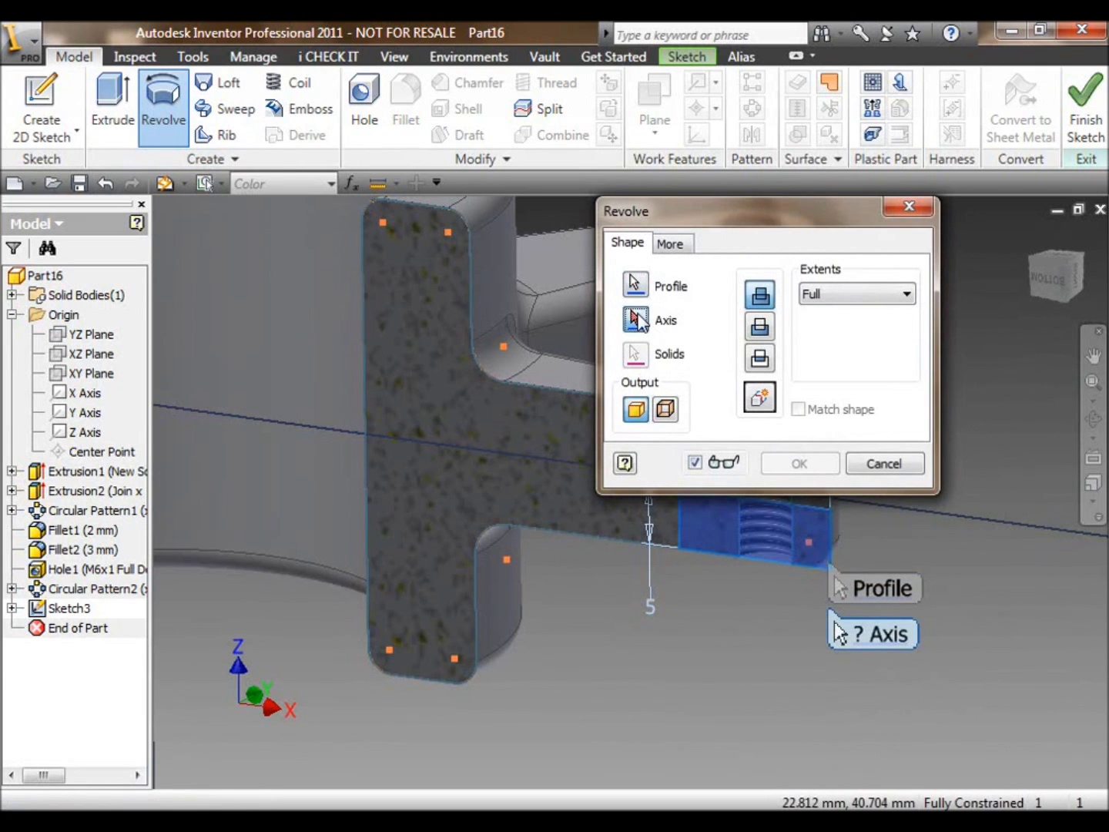
pyautogui.click(73, 433)
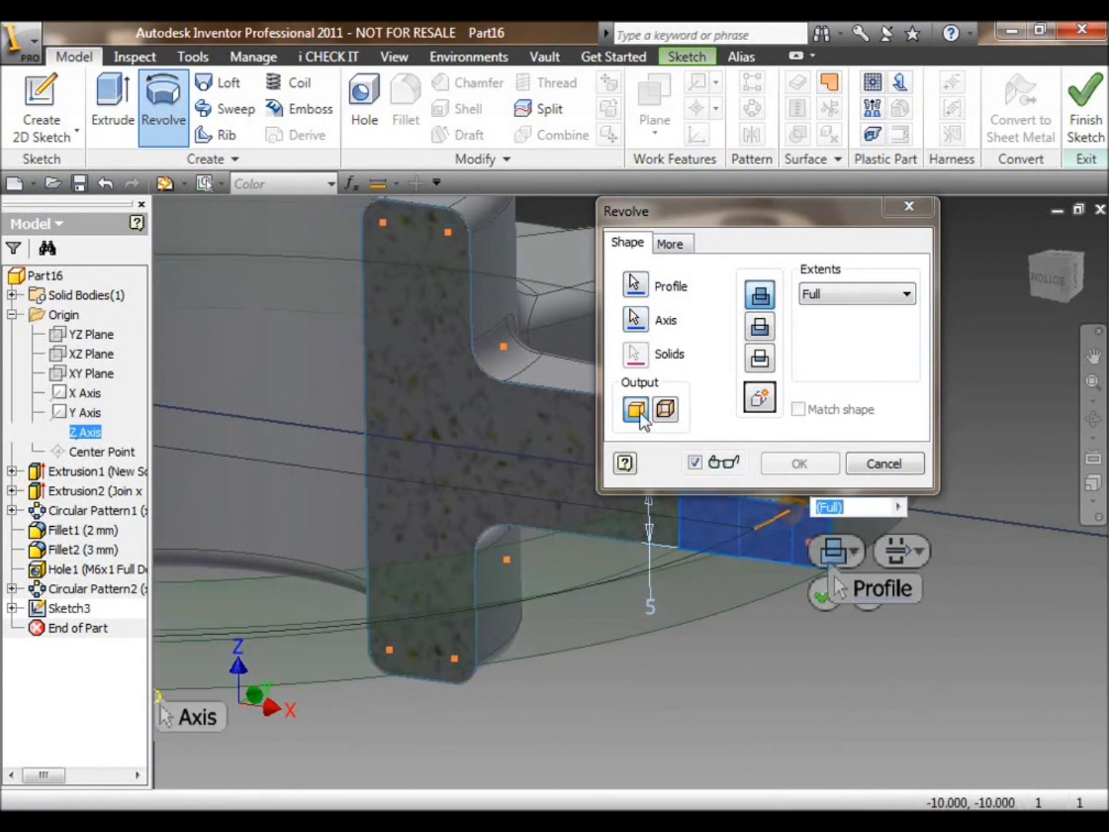
pyautogui.scroll(-3, 528, 570)
pyautogui.moveTo(527, 571); pyautogui.dragTo(655, 474, button='middle')
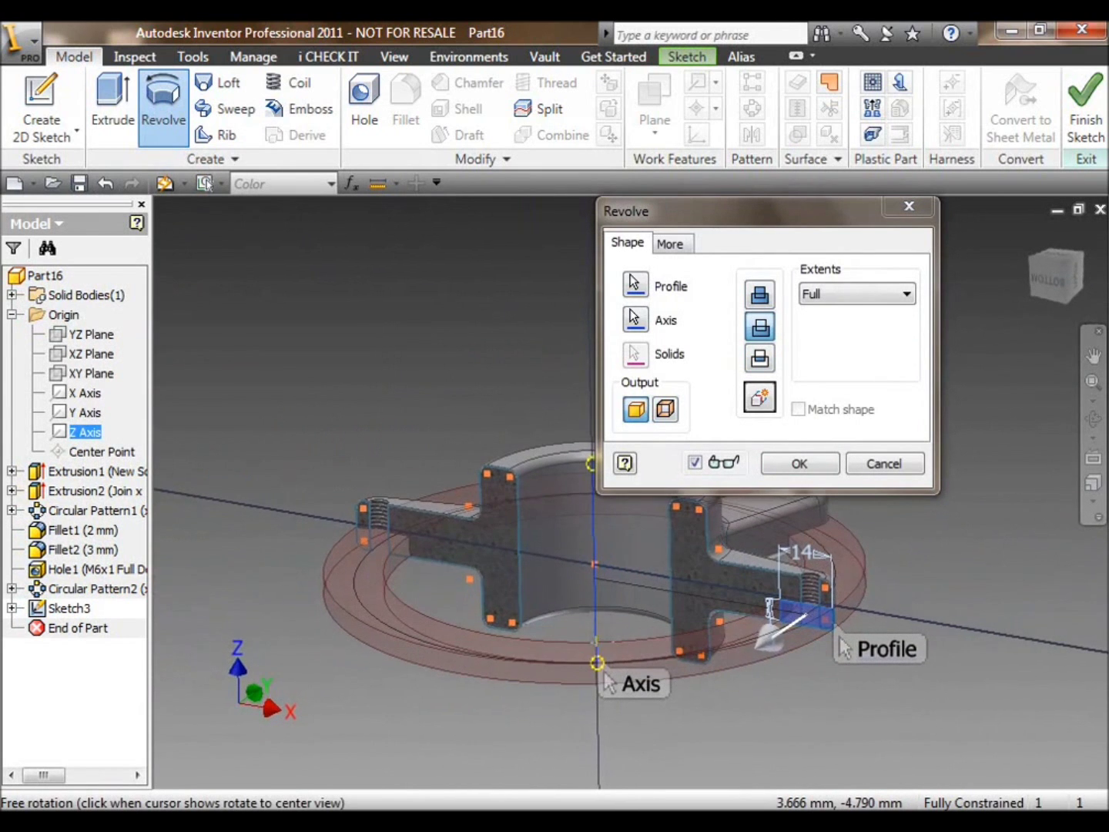
pyautogui.click(799, 463)
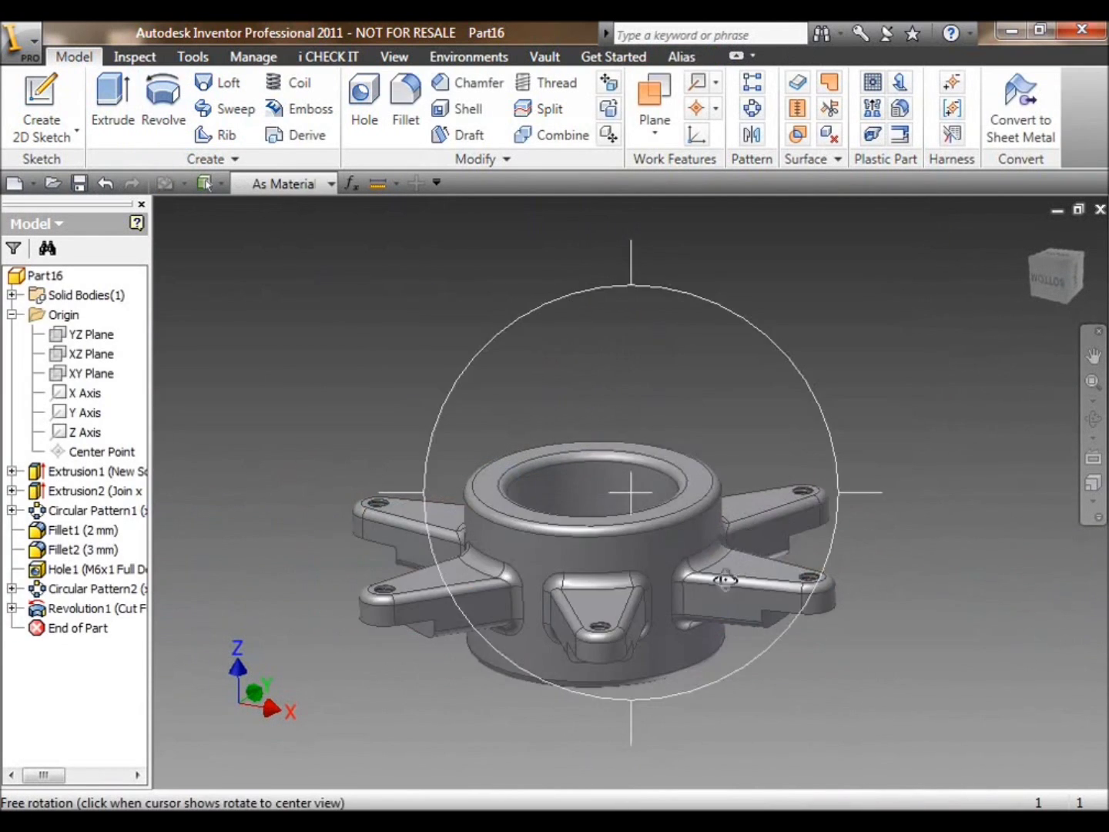
pyautogui.keyDown('shift'); pyautogui.moveTo(724, 581); pyautogui.dragTo(669, 601, button='middle'); pyautogui.keyUp('shift')
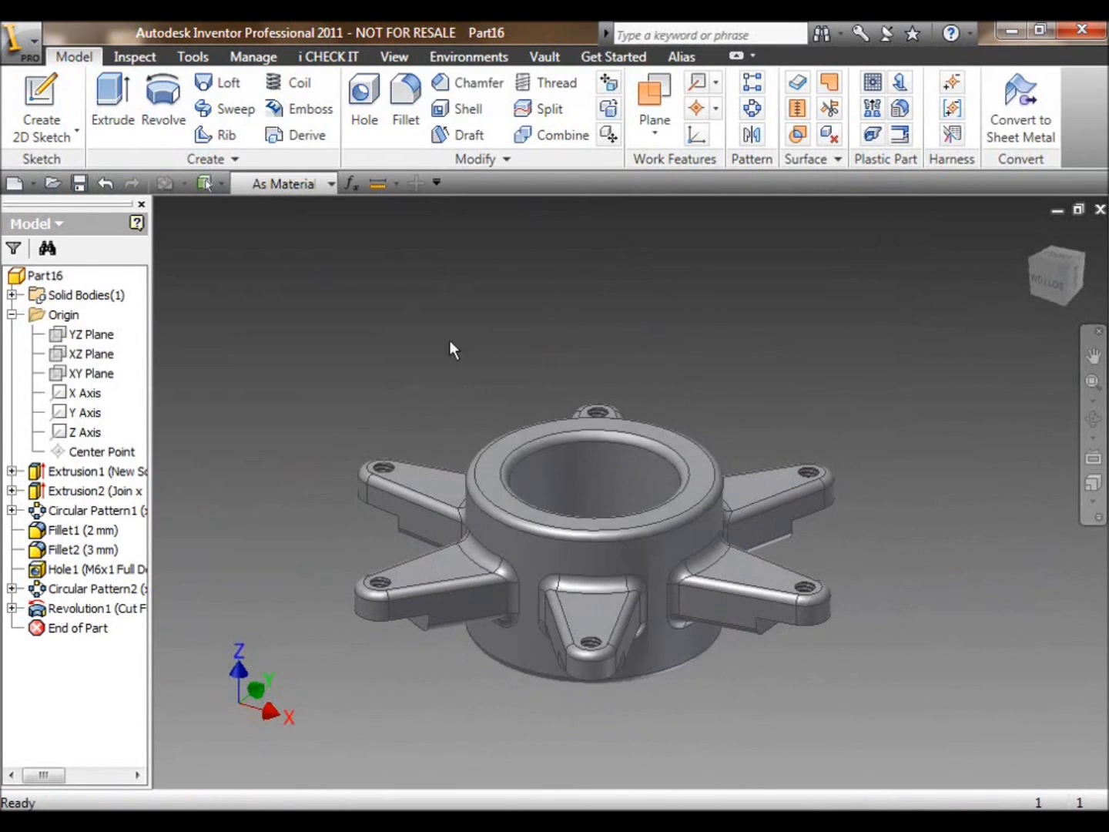
pyautogui.click(329, 185)
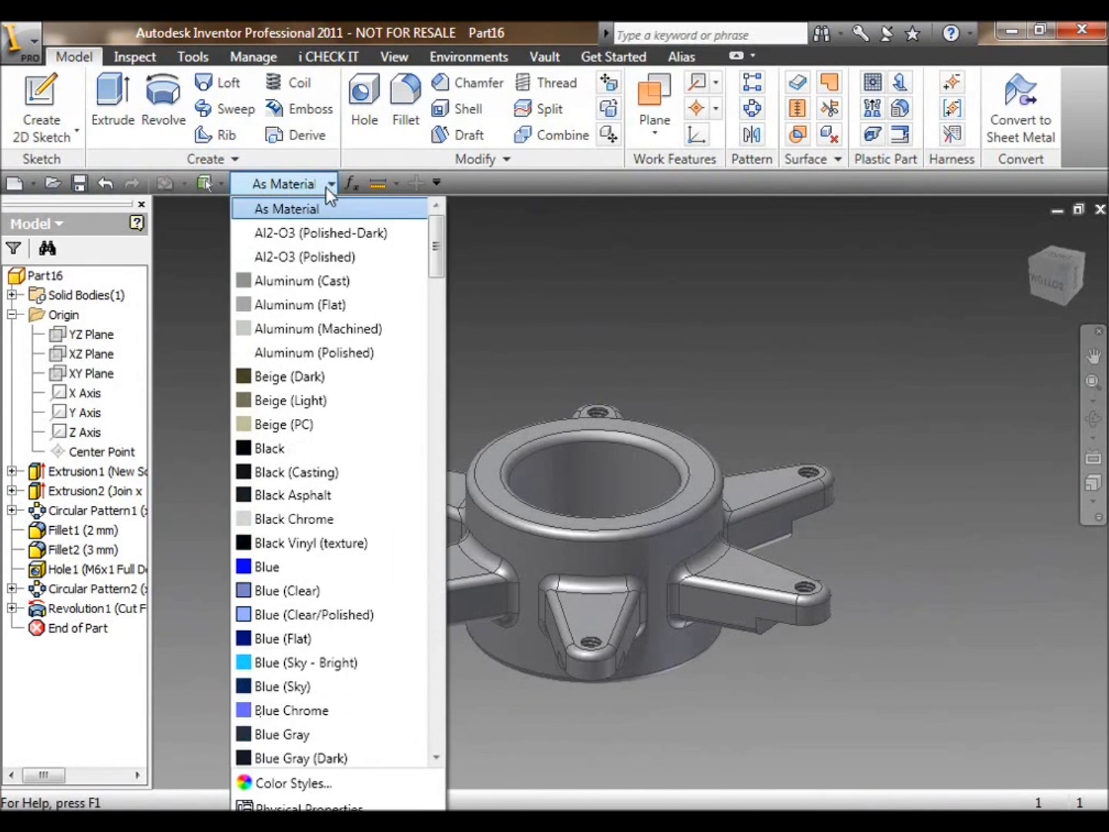
# Colour the part Aluminum and give the Revolution1 cut a Chrome feature colour style.
pyautogui.click(327, 304)
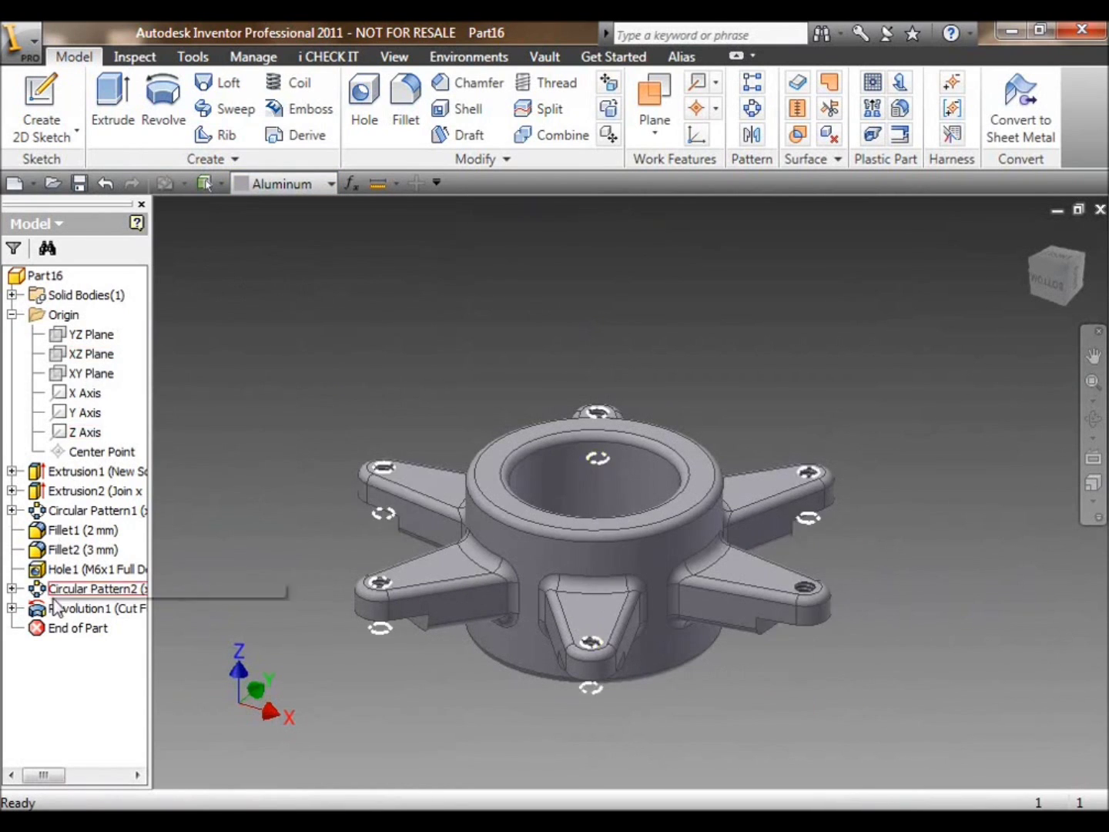
pyautogui.click(75, 609)
pyautogui.rightClick(76, 607)
pyautogui.click(123, 559)
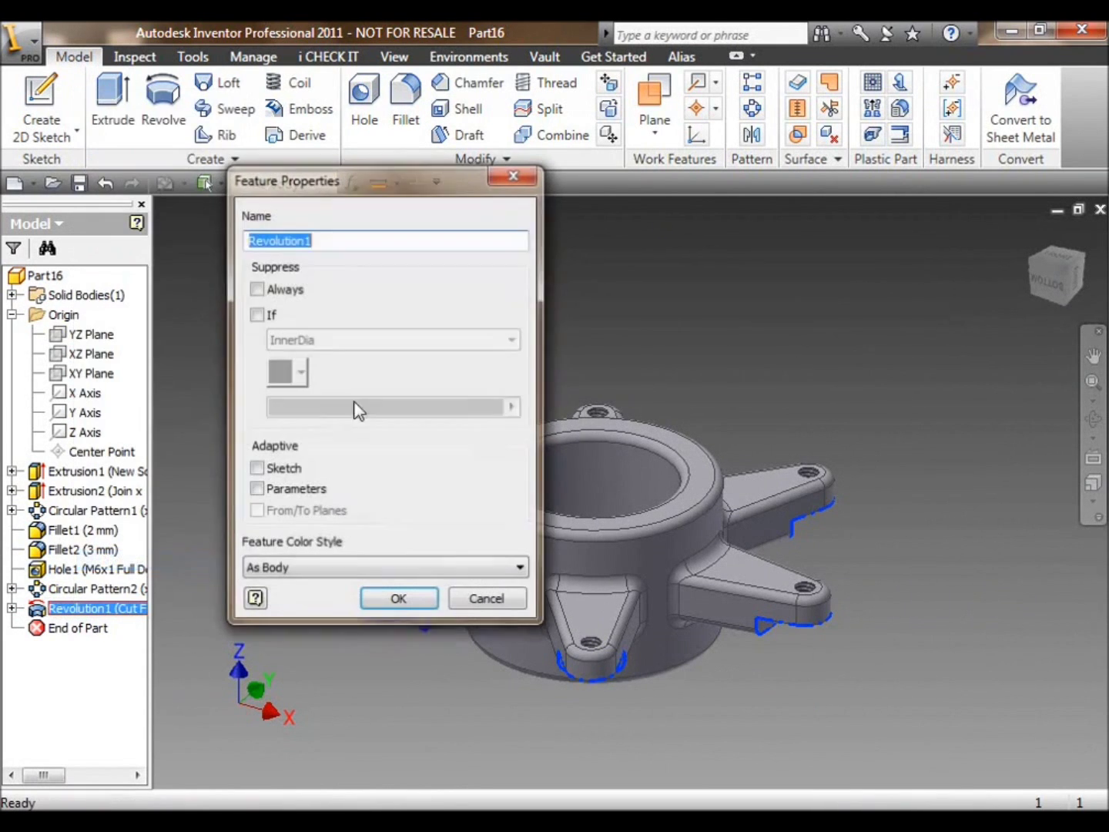
pyautogui.click(301, 568)
pyautogui.click(269, 508)
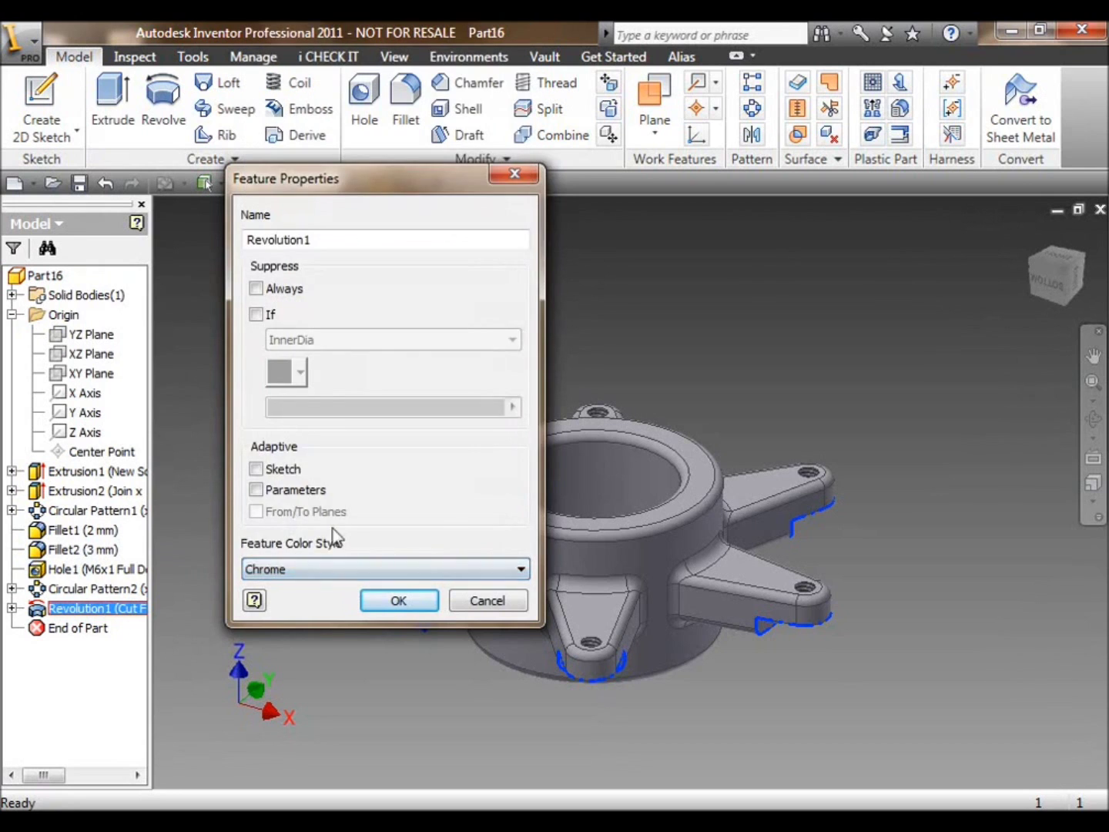
pyautogui.click(399, 599)
pyautogui.keyDown('shift'); pyautogui.moveTo(731, 369); pyautogui.dragTo(653, 493, button='middle'); pyautogui.keyUp('shift')
pyautogui.scroll(5, 602, 502)
pyautogui.scroll(-3, 603, 501)
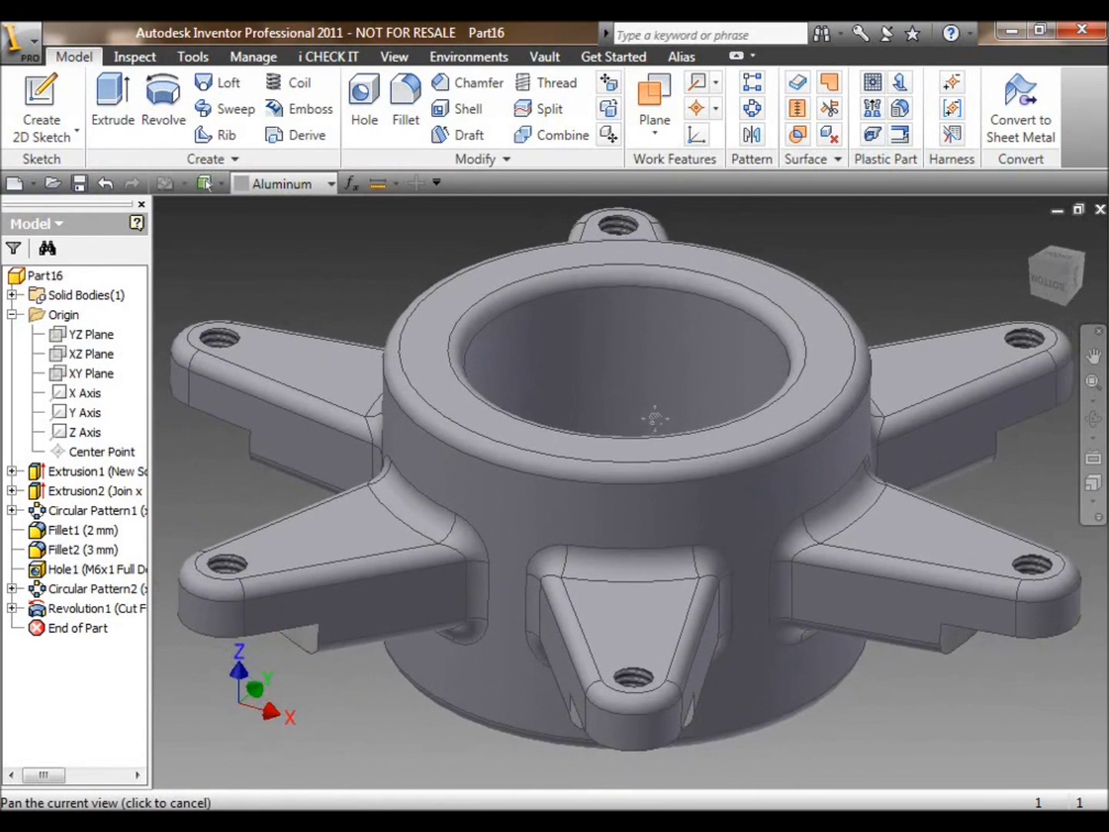
pyautogui.press('Escape')
# Assign Steel, Mild as Part16's material in iProperties, giving 7.860 g/cm^3 and 0.743 kg.
pyautogui.click(45, 275)
pyautogui.rightClick(43, 275)
pyautogui.click(100, 560)
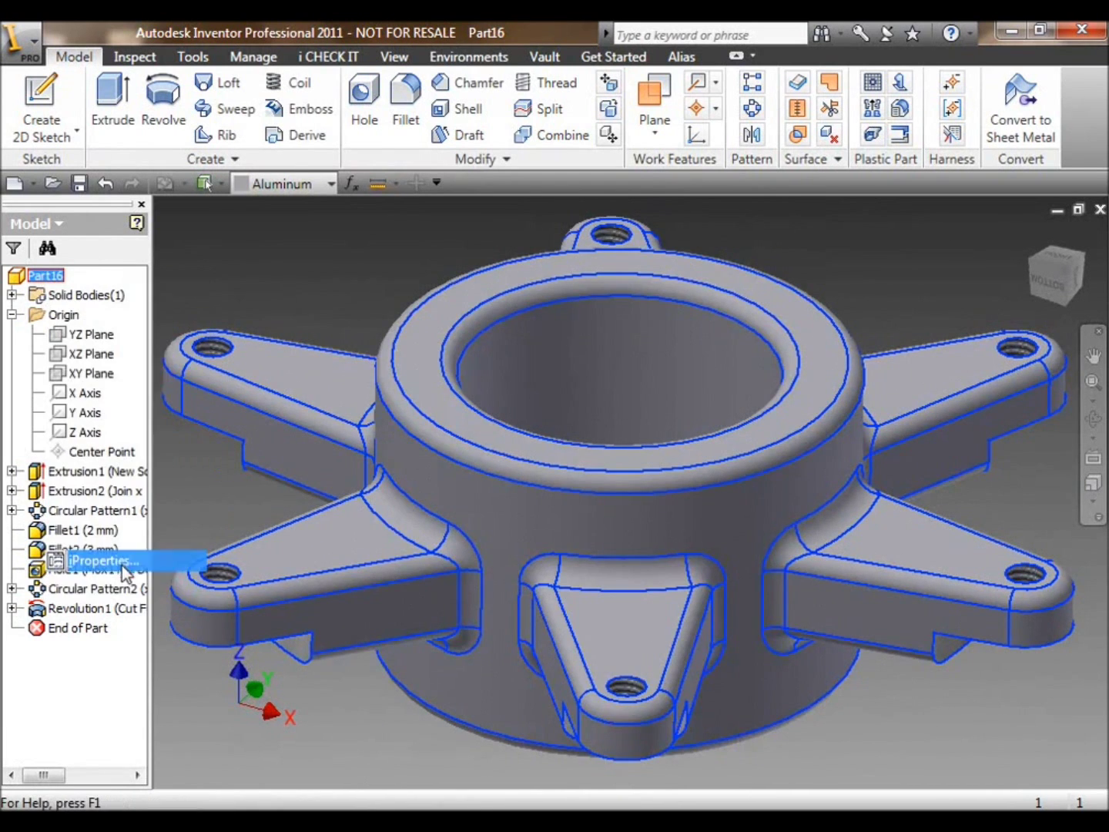
pyautogui.click(658, 115)
pyautogui.click(479, 218)
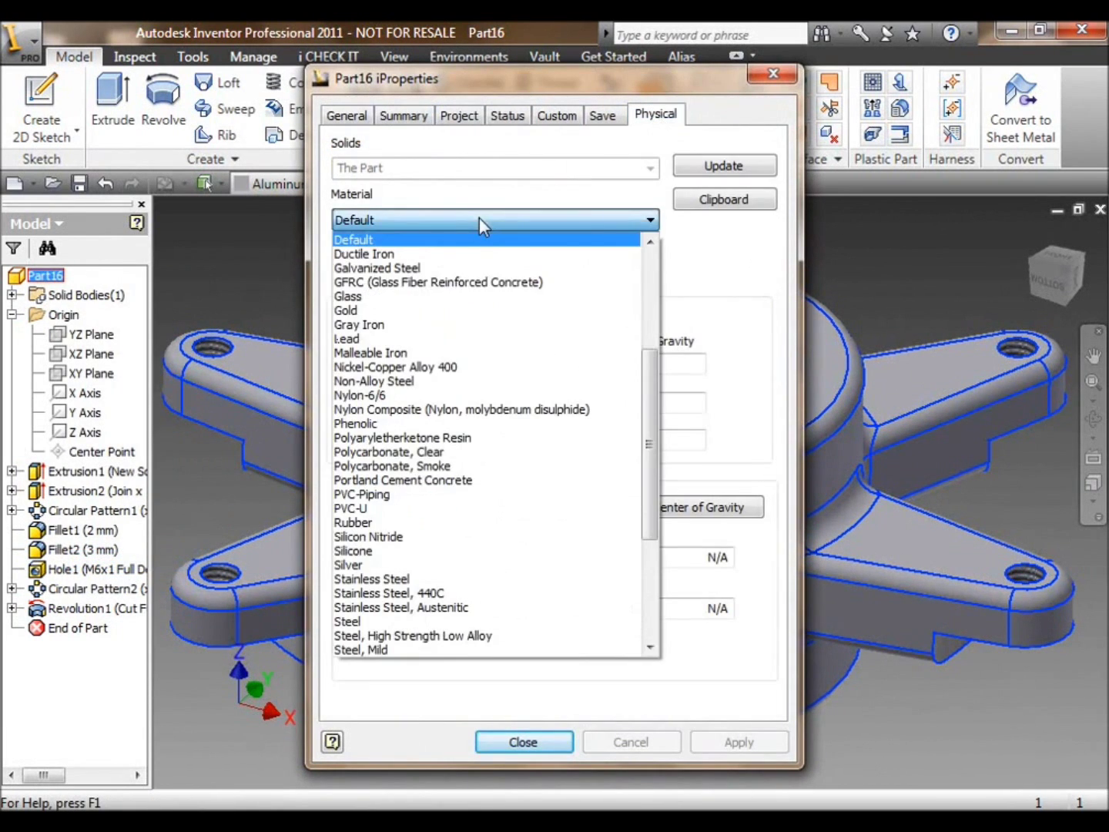
pyautogui.click(389, 649)
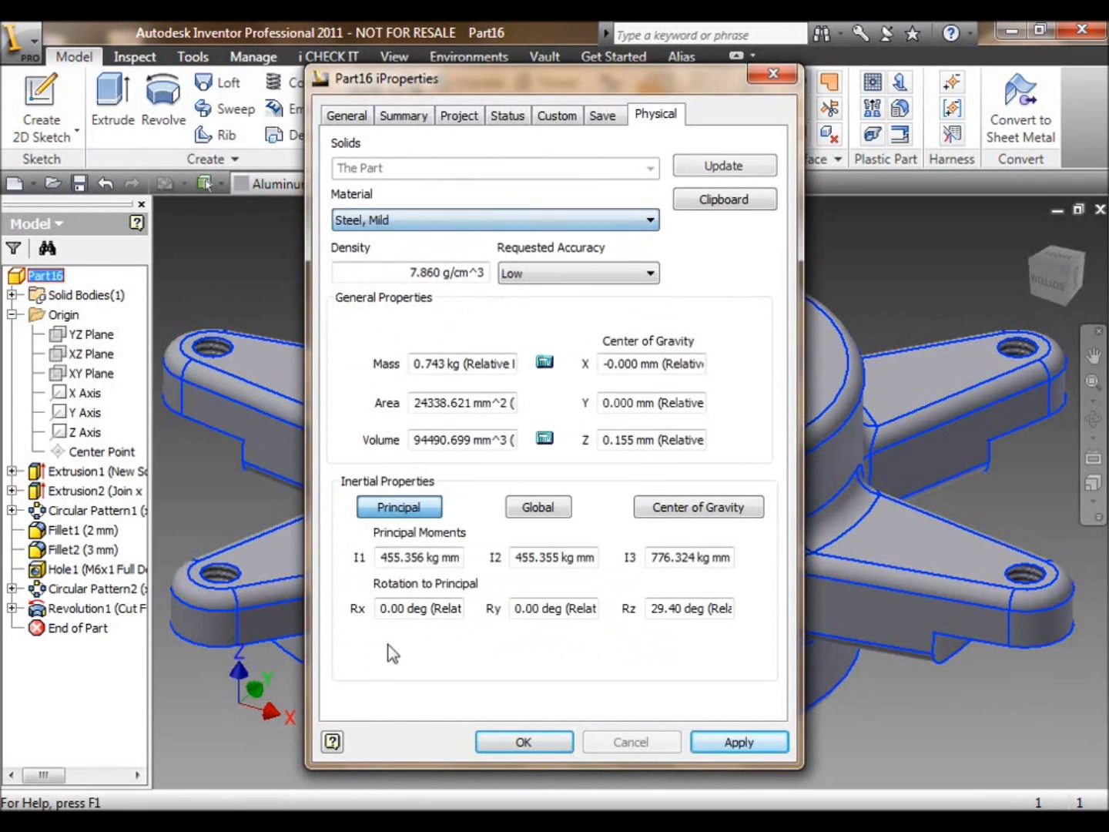
pyautogui.click(726, 744)
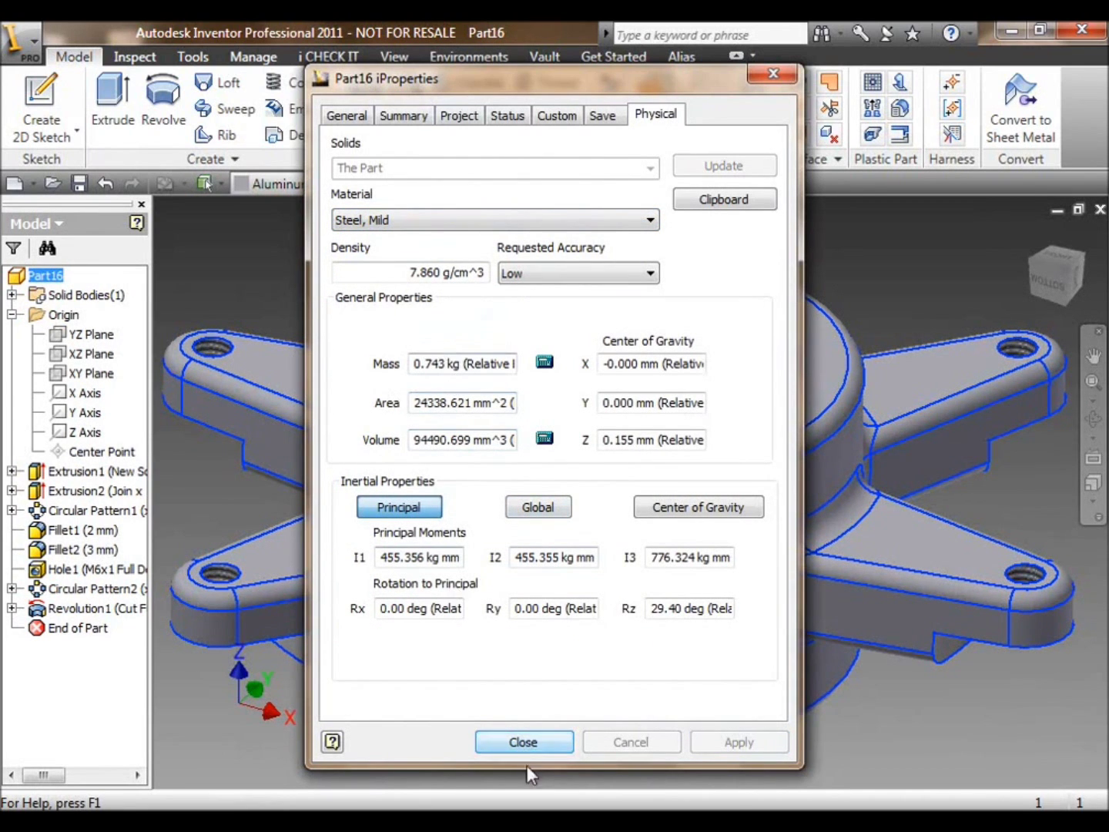
pyautogui.click(524, 742)
pyautogui.scroll(-3, 460, 265)
pyautogui.scroll(-2, 527, 341)
pyautogui.press('F2')
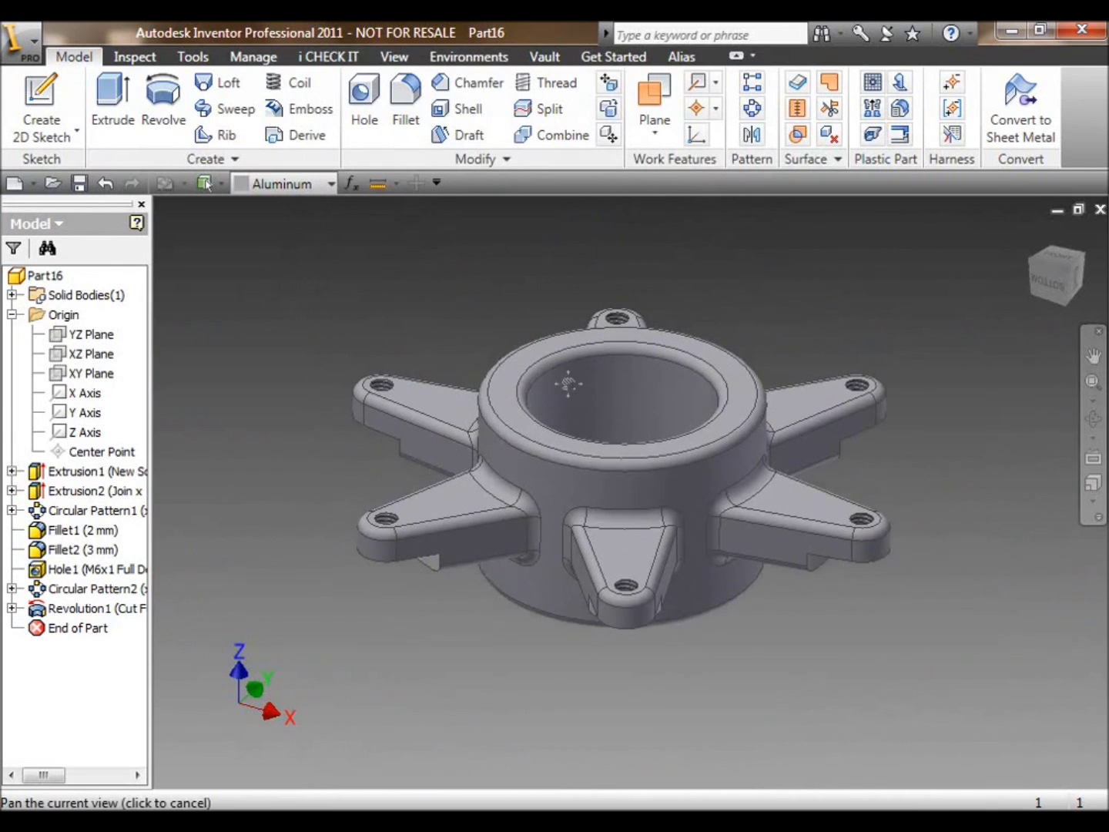
pyautogui.press('Escape')
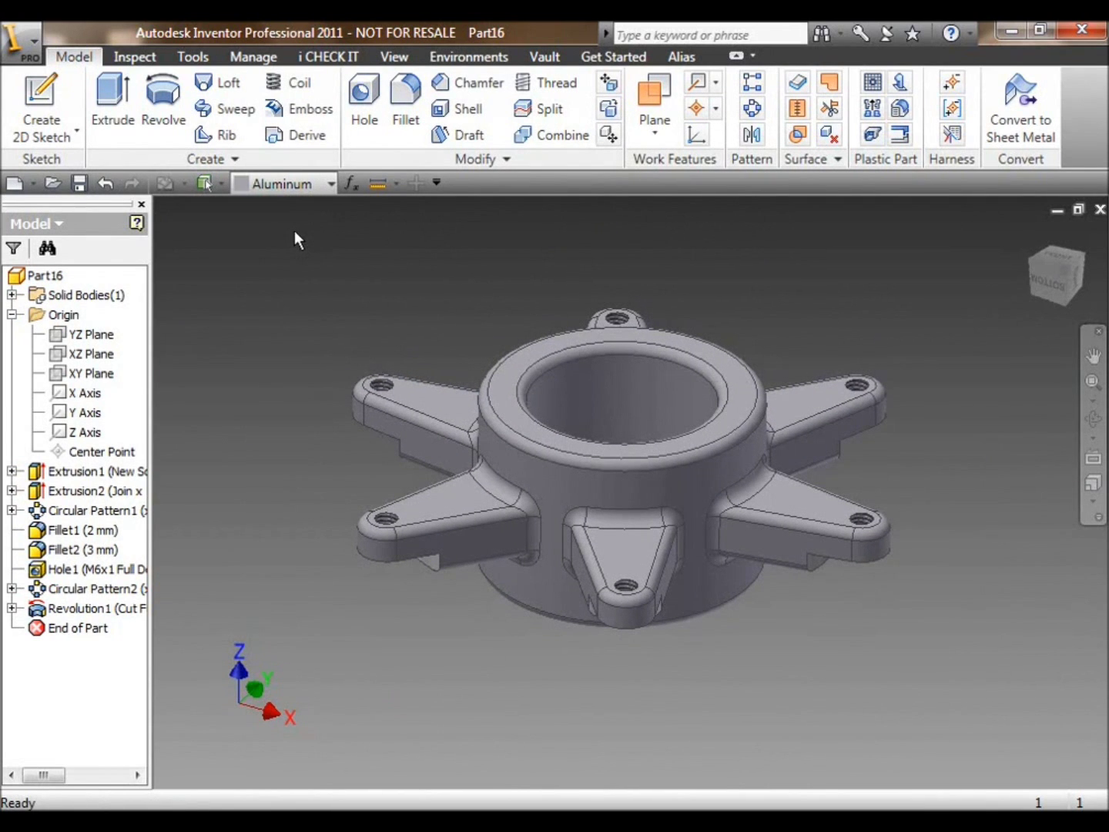
pyautogui.click(392, 57)
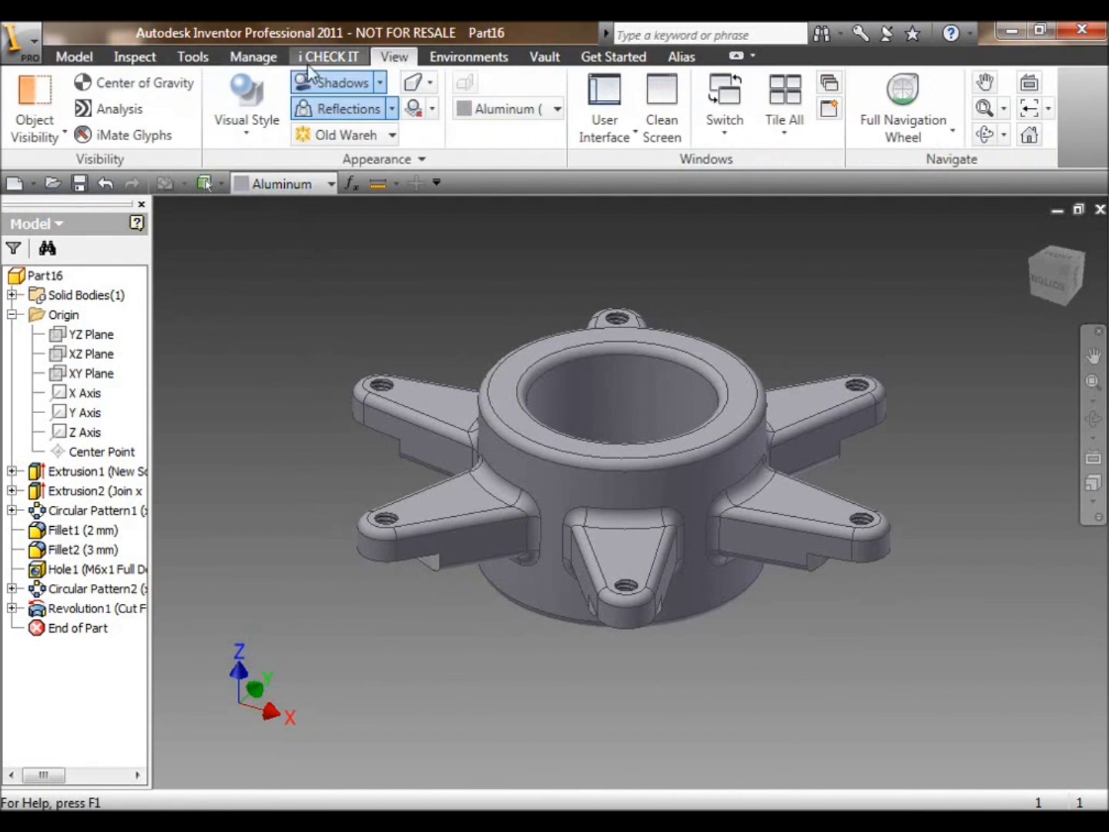
pyautogui.click(132, 83)
pyautogui.press('F4')
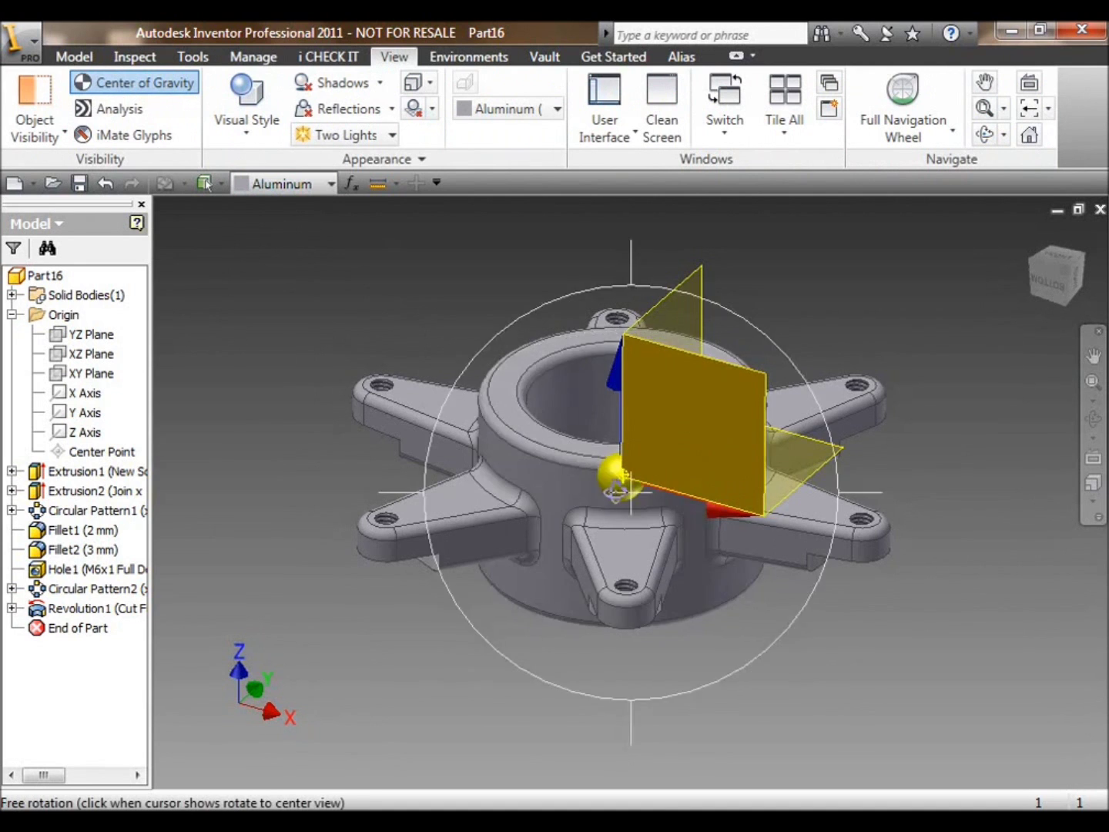
pyautogui.moveTo(615, 492); pyautogui.dragTo(621, 625)
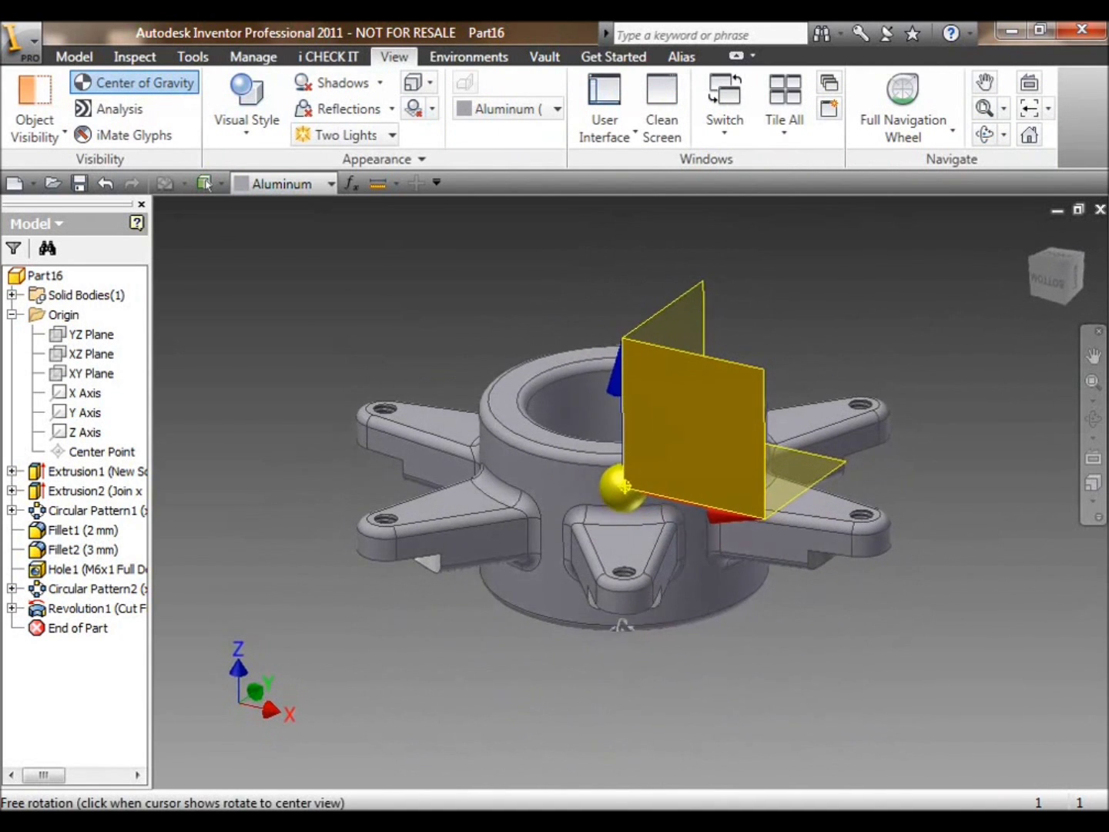
pyautogui.click(136, 79)
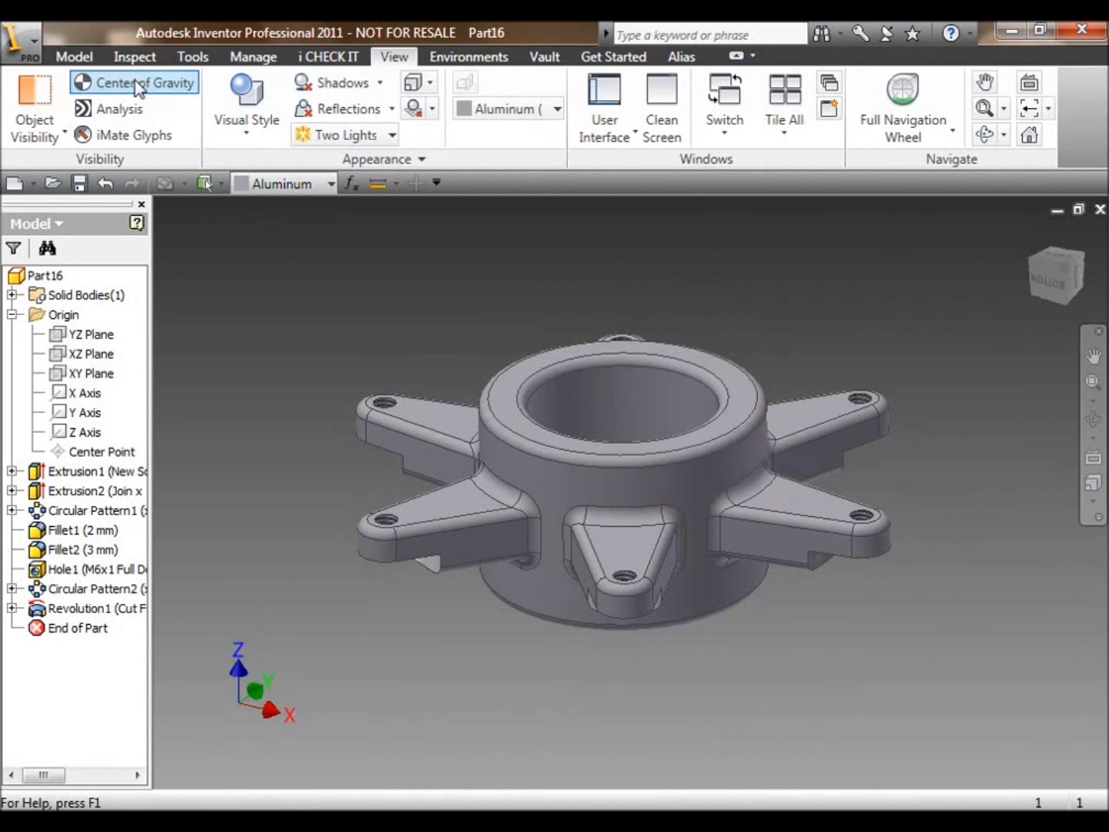
pyautogui.click(74, 58)
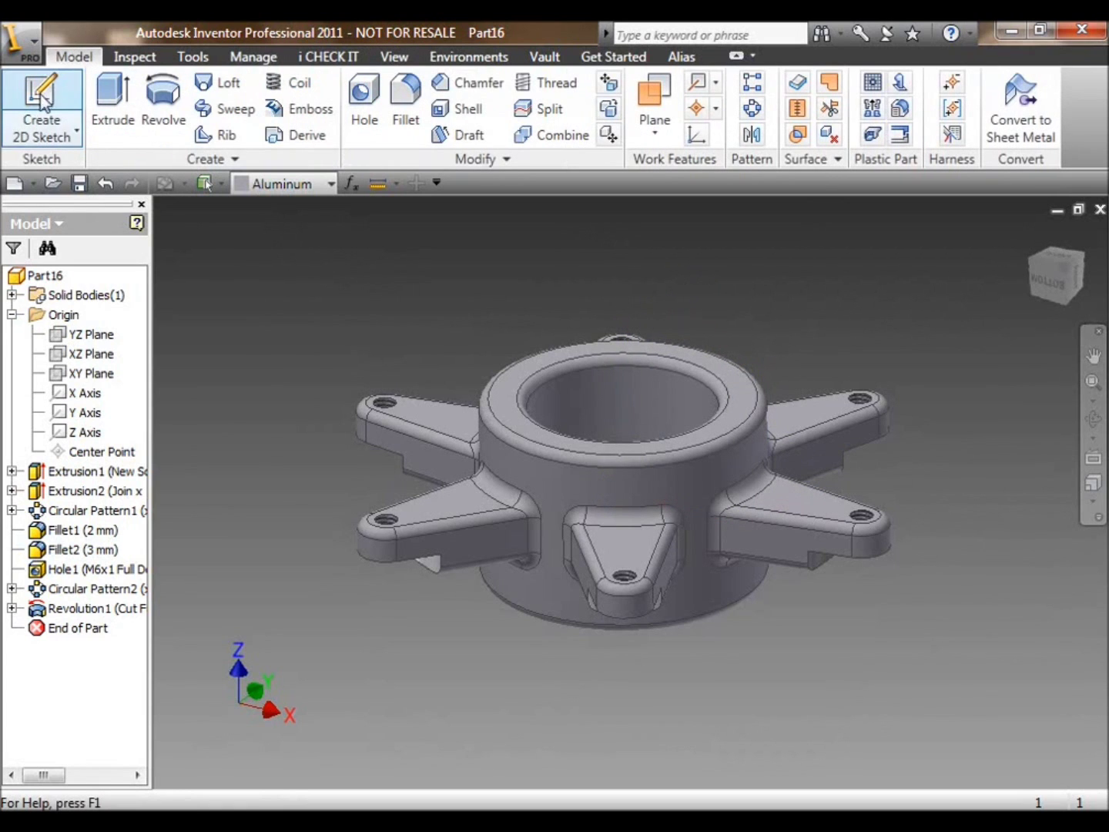
# Create a new drawing sheet from the 2D drawing template.
pyautogui.click(24, 185)
pyautogui.click(385, 343)
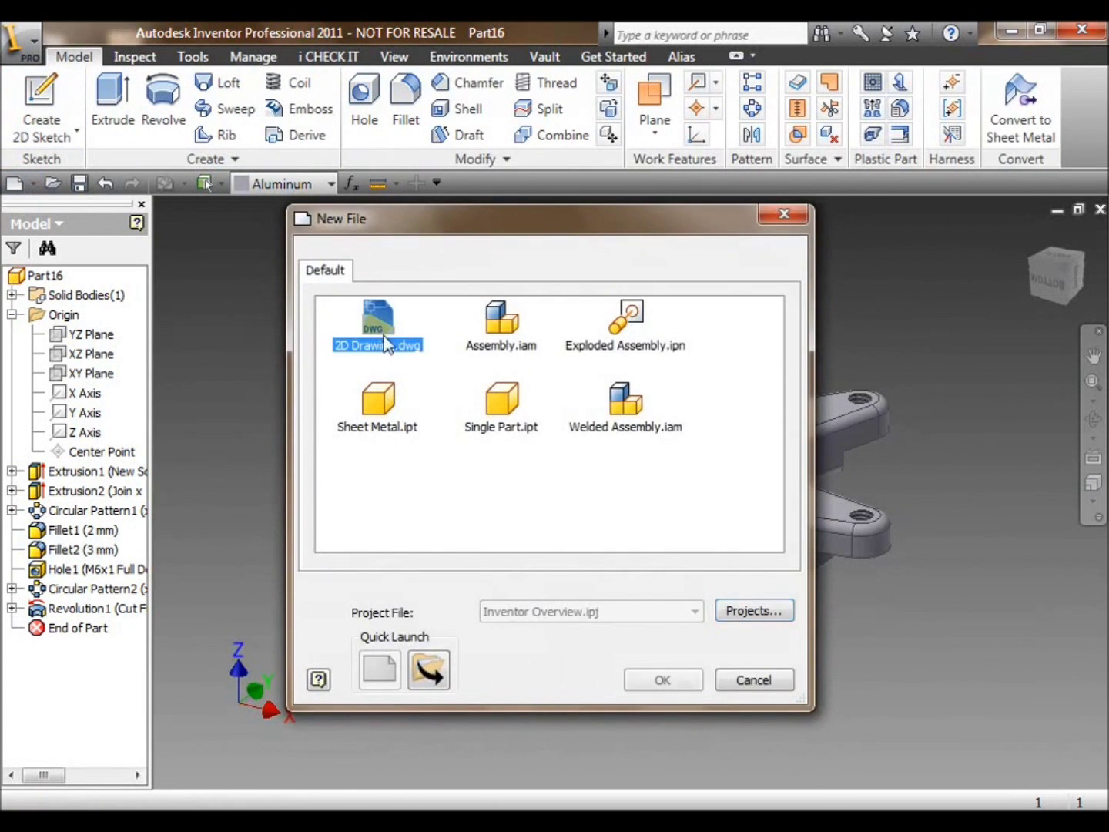
pyautogui.click(691, 680)
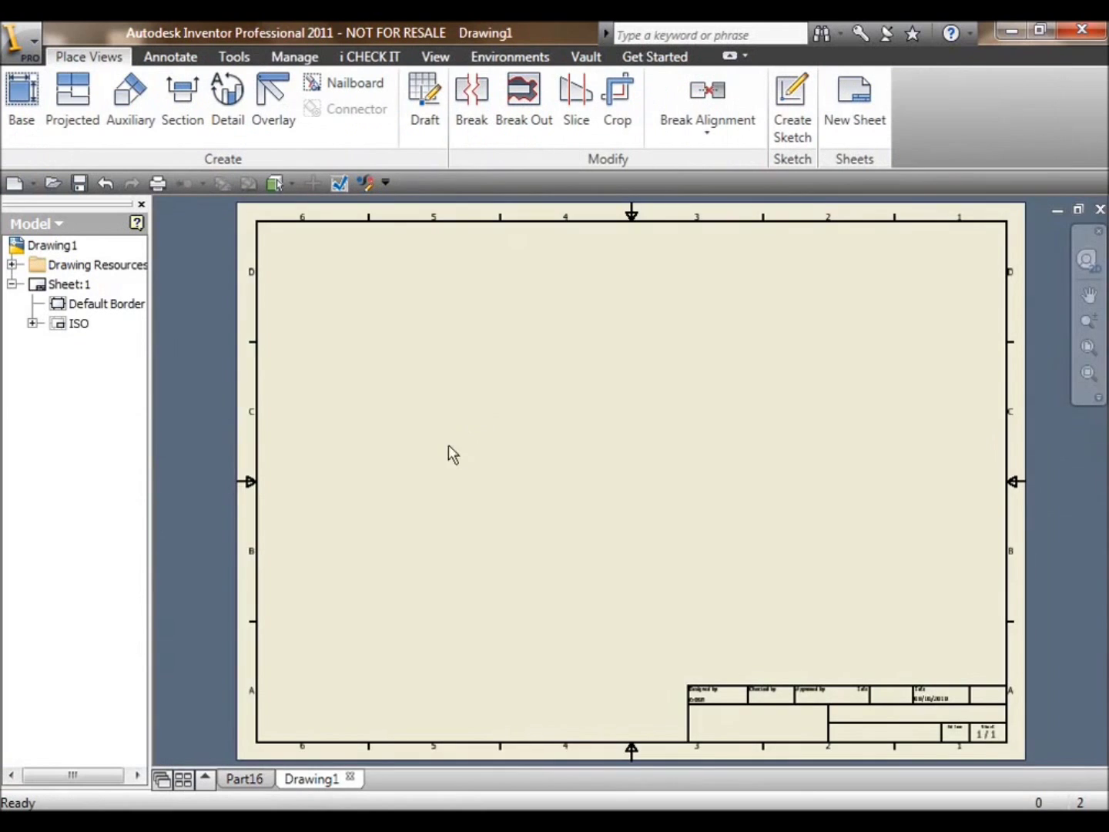
# Place the top base view, saving the part as '2D Drawing' when prompted.
pyautogui.click(21, 95)
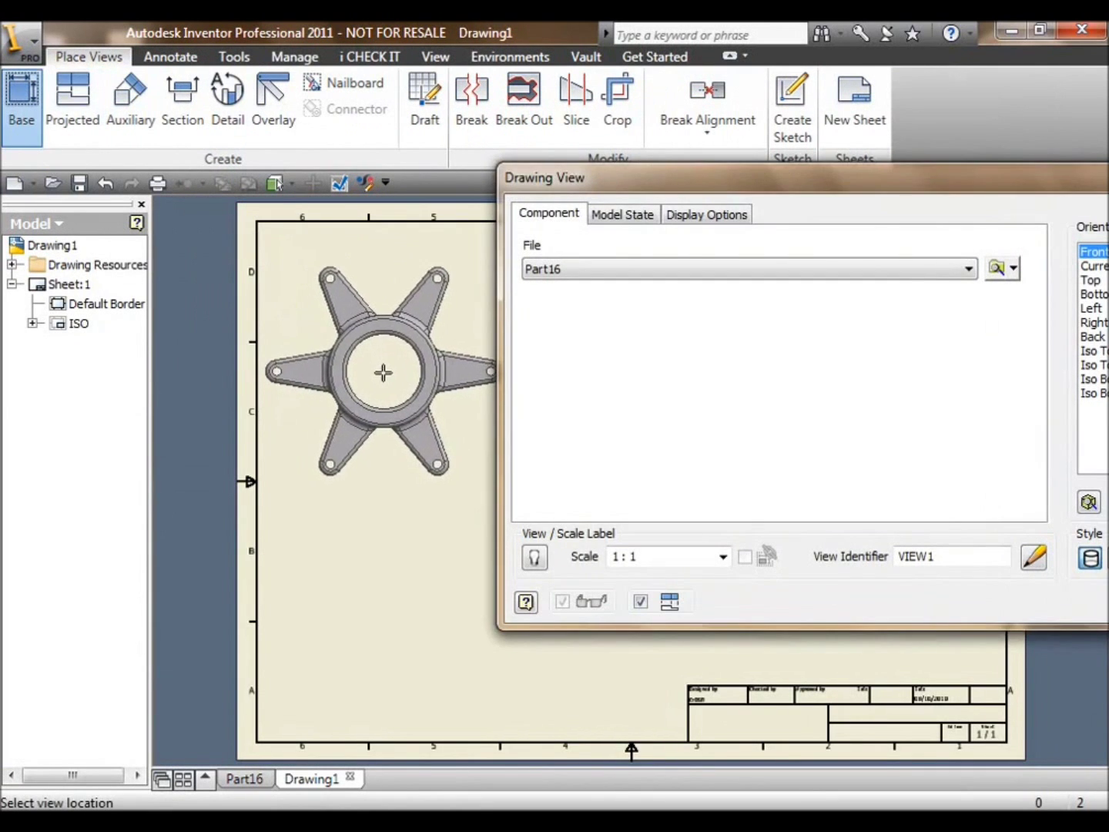
pyautogui.moveTo(384, 371); pyautogui.dragTo(302, 421, button='middle')
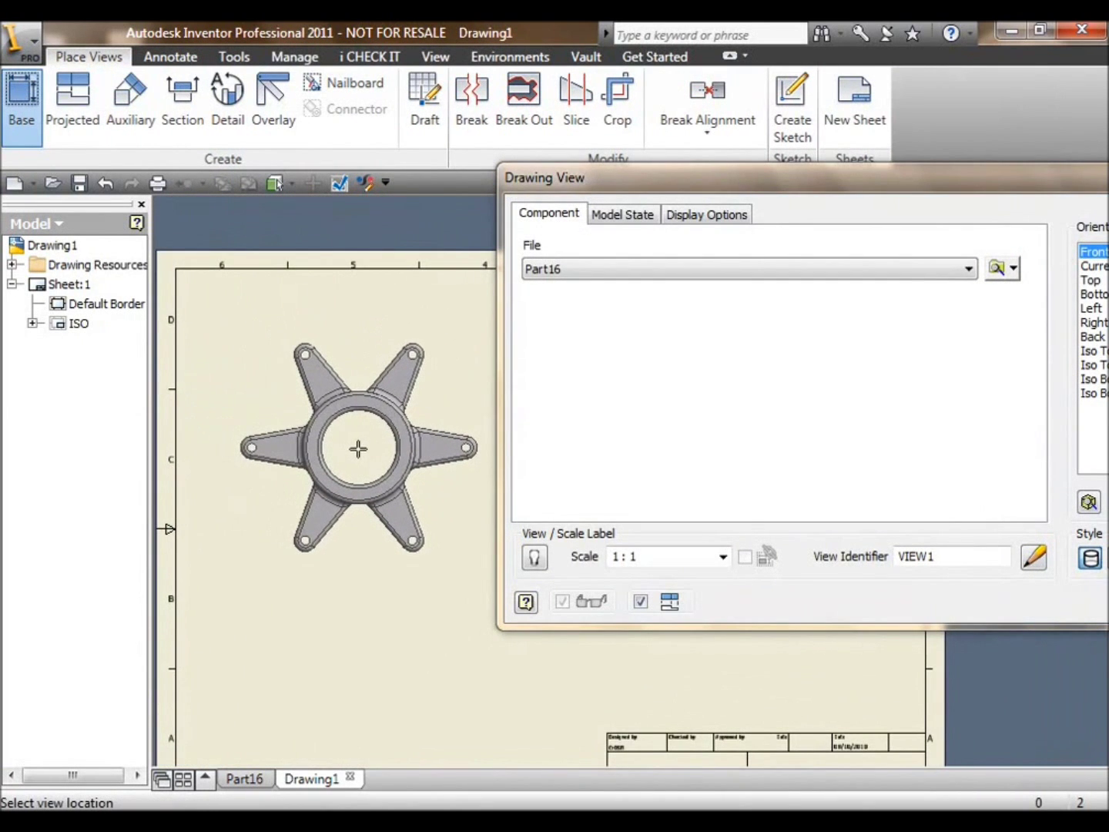
pyautogui.click(366, 449)
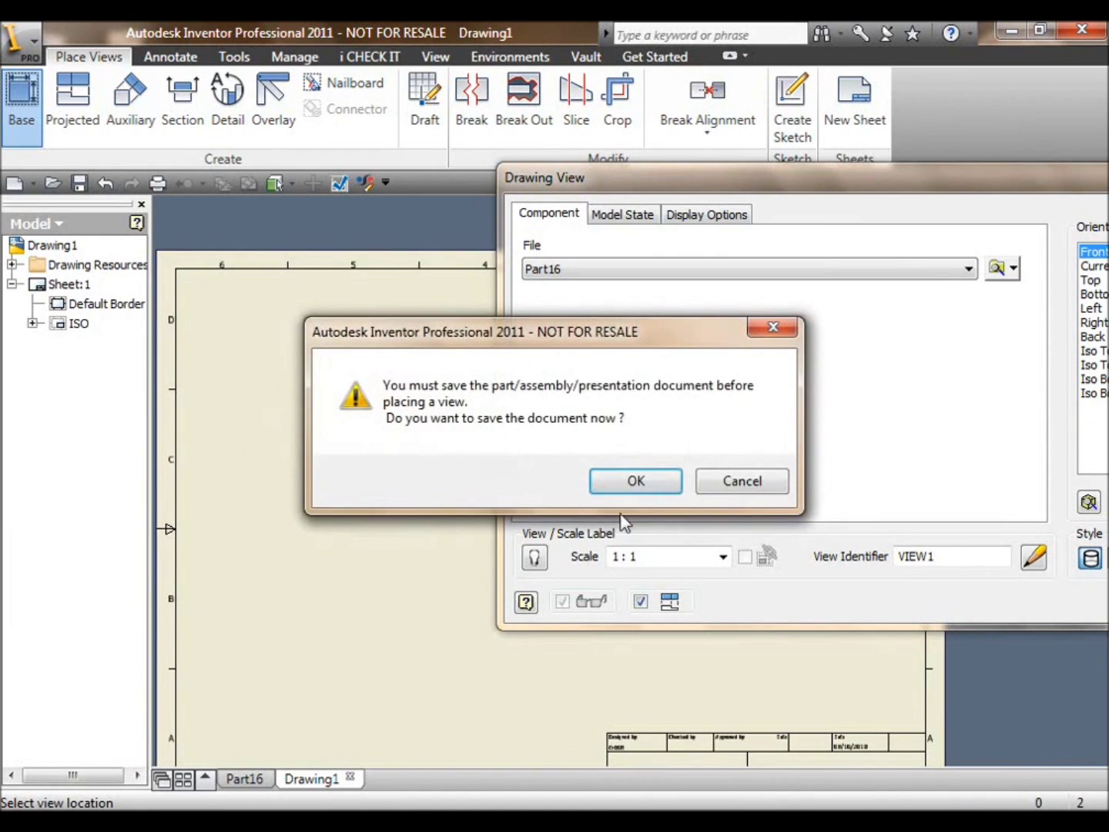
pyautogui.click(634, 484)
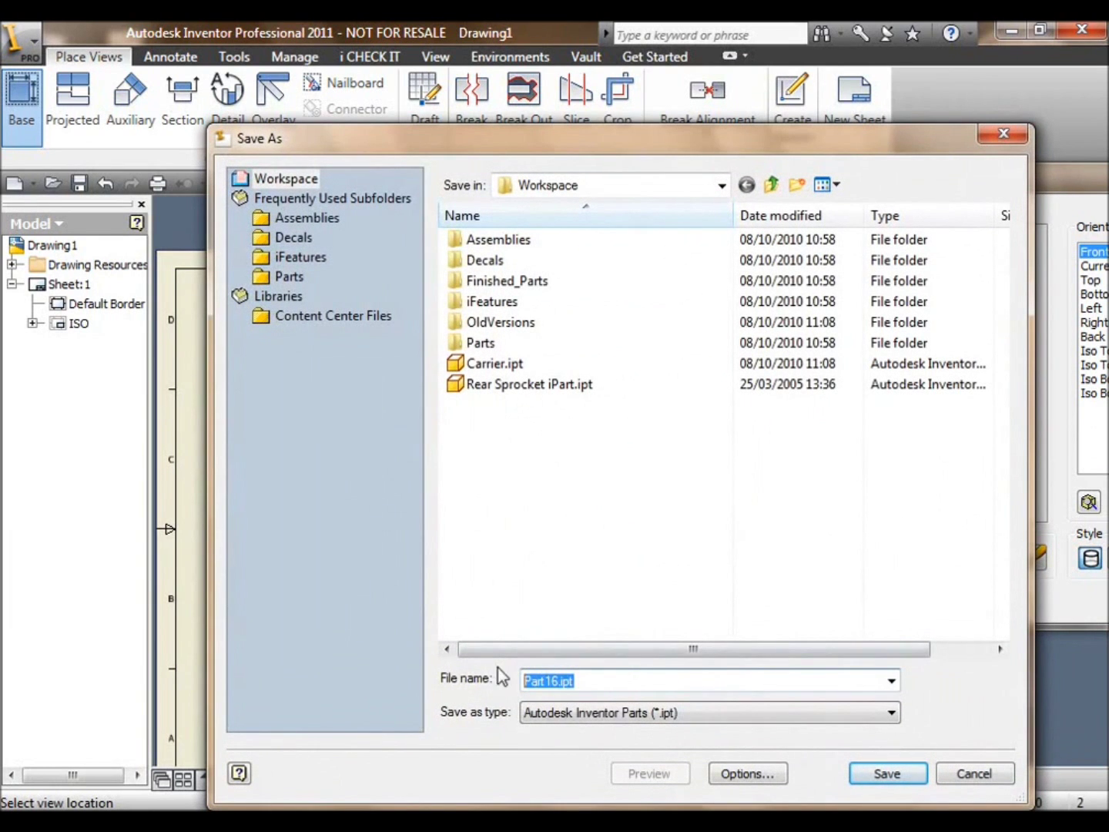
pyautogui.write('2D Draw')
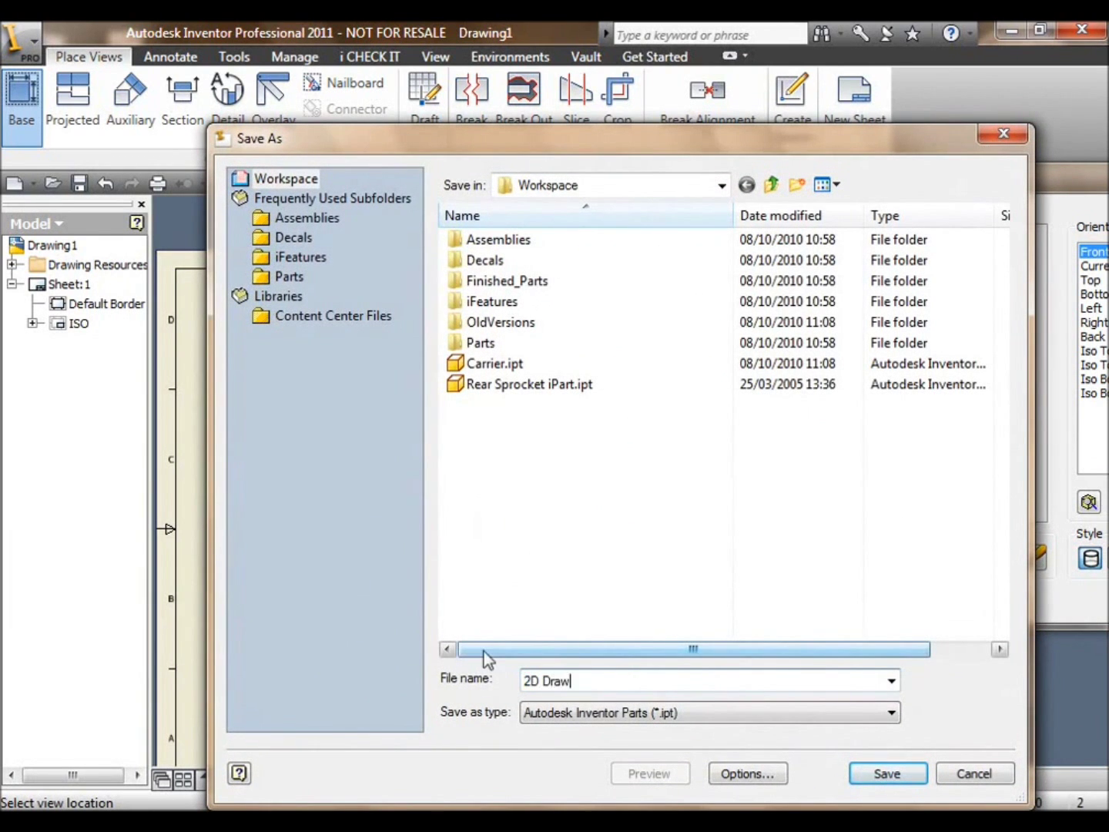
pyautogui.write('ing')
pyautogui.press('Return')
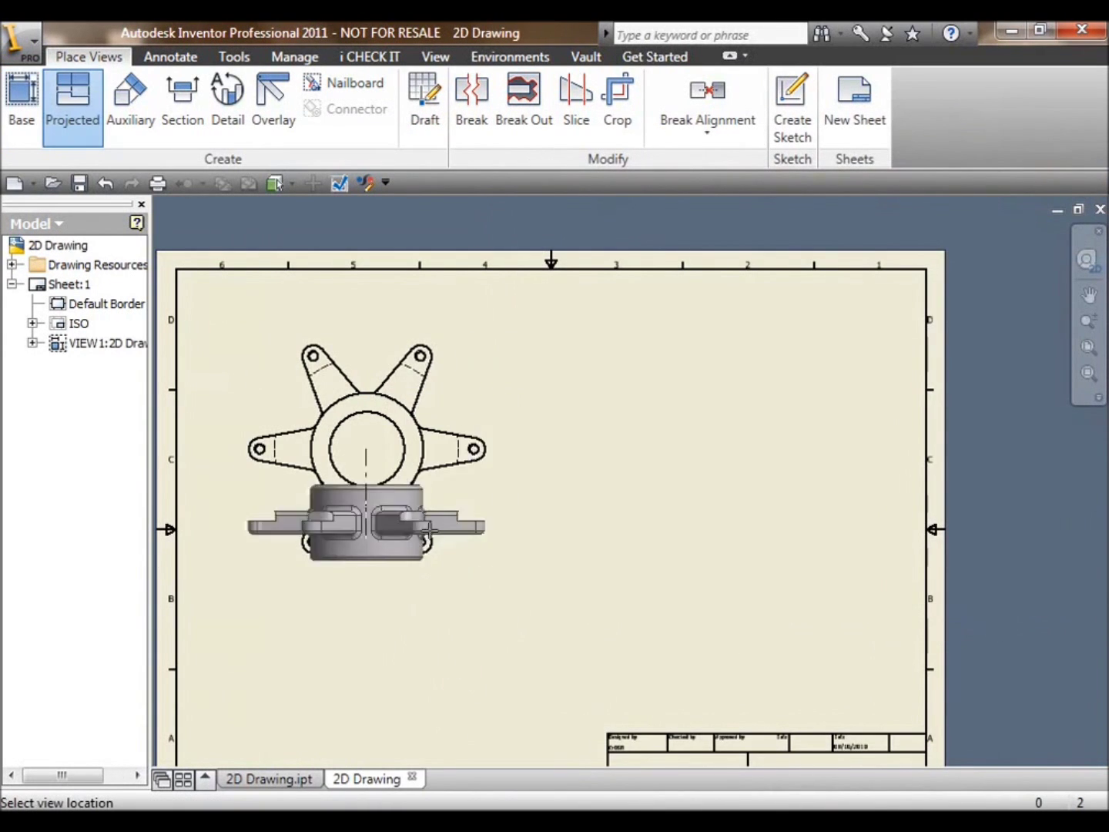
# Add a front view below the top view and an isometric view at upper right.
pyautogui.click(392, 610)
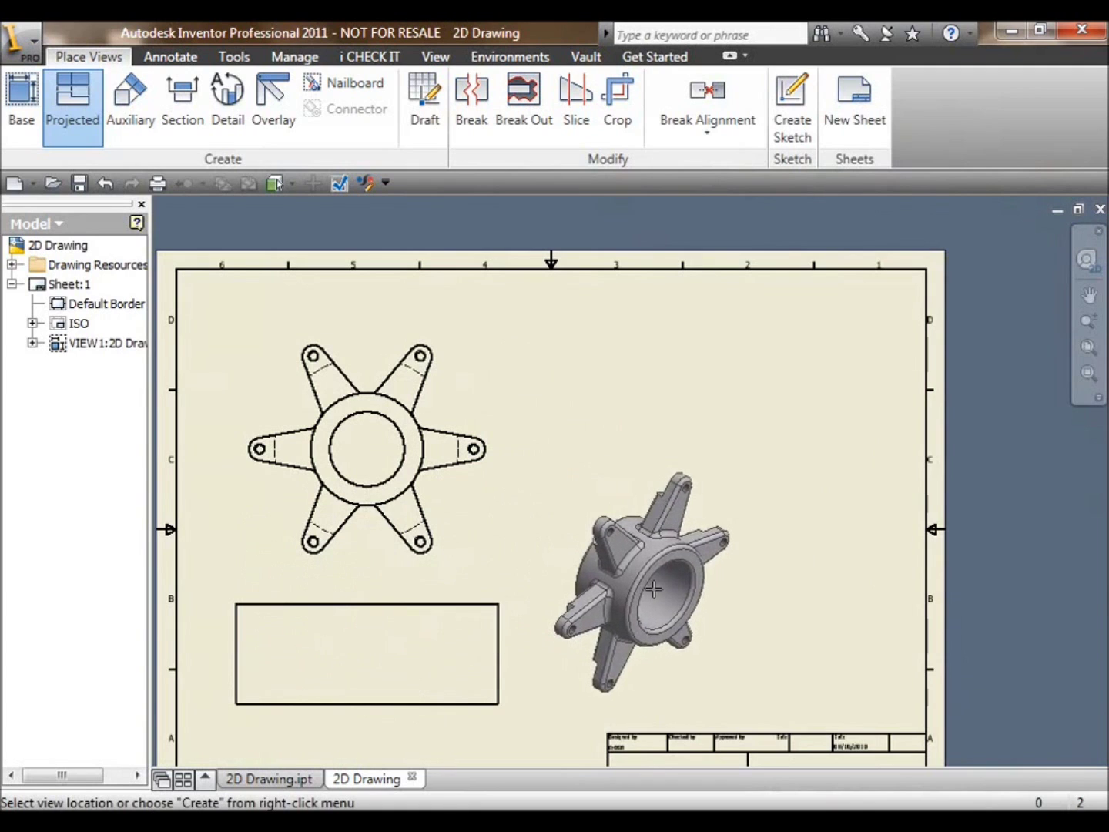
pyautogui.click(696, 576)
pyautogui.rightClick(696, 576)
pyautogui.click(711, 590)
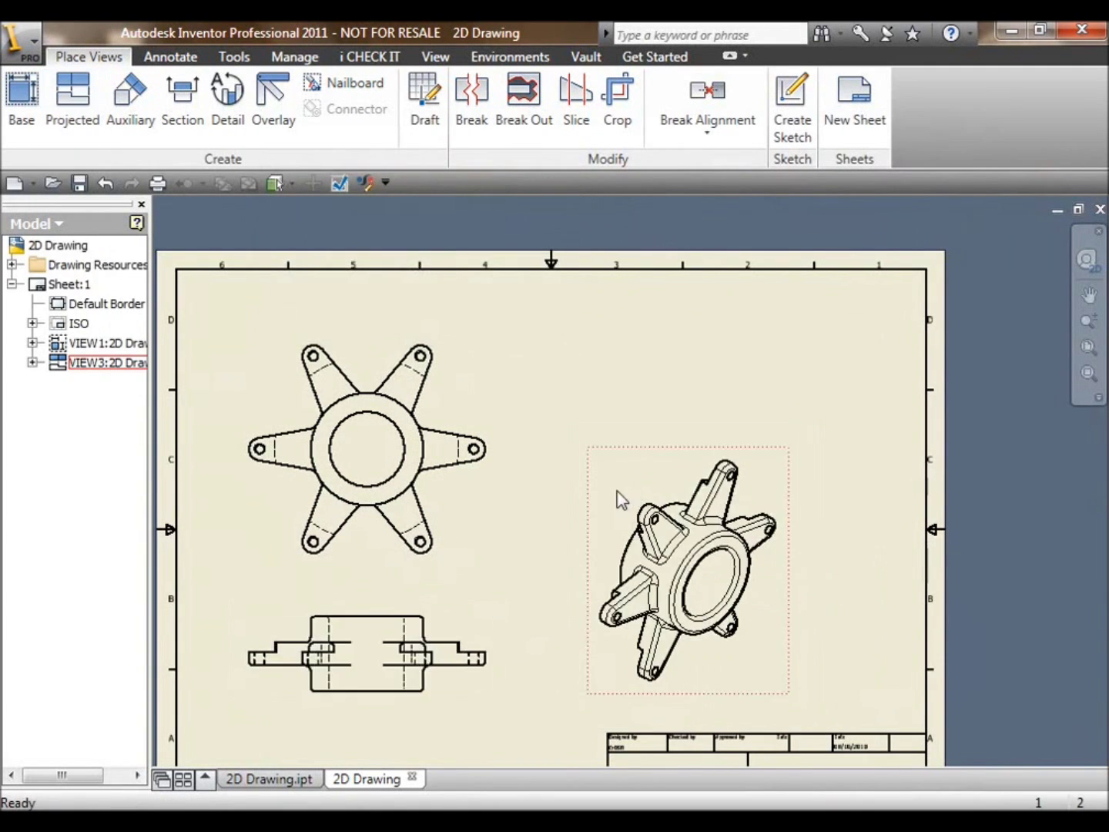
pyautogui.moveTo(618, 497); pyautogui.dragTo(641, 442, button='middle')
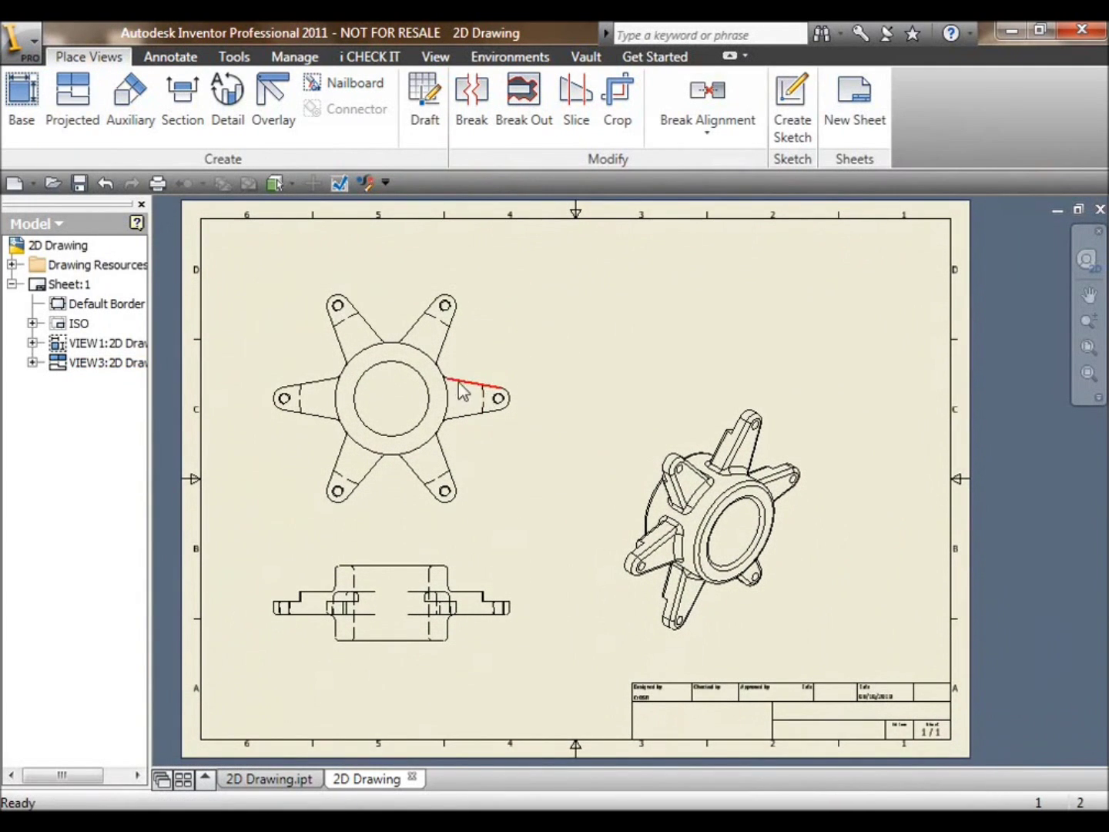
pyautogui.click(170, 56)
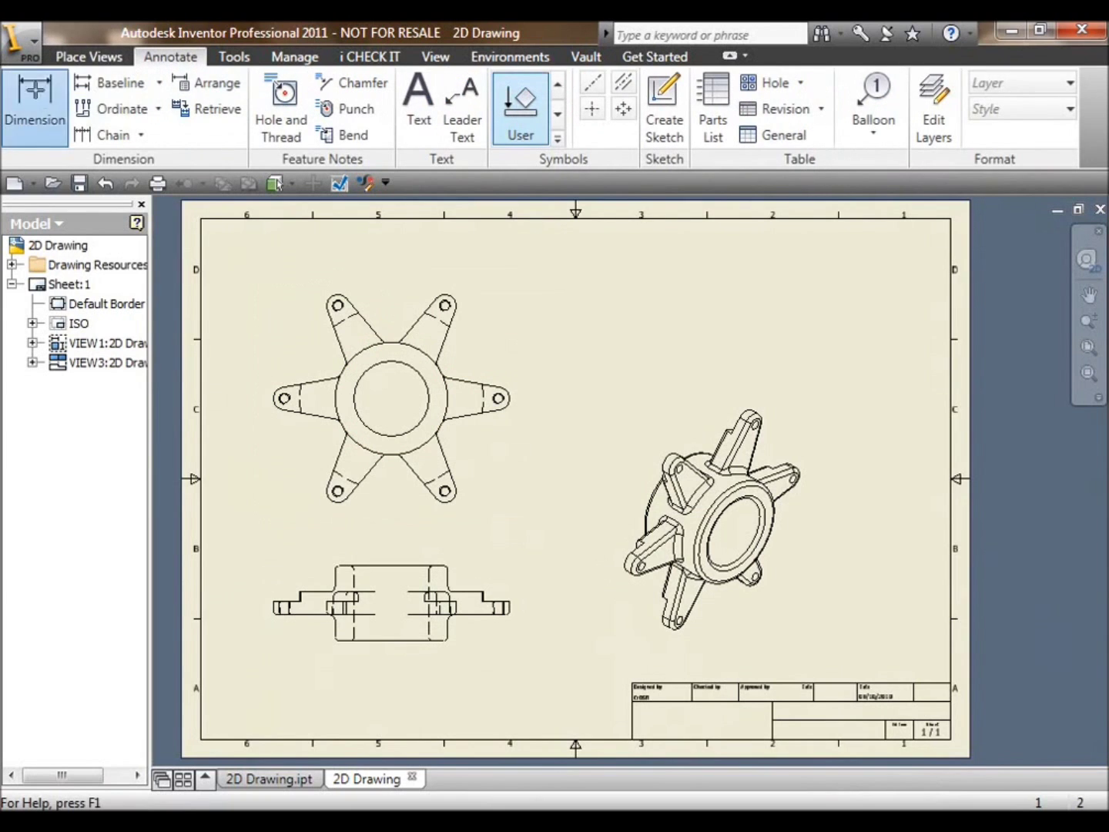
# Dimension the top view with an 80,00° angle between two legs and a Ø60,00 hub diameter.
pyautogui.click(35, 104)
pyautogui.click(370, 331)
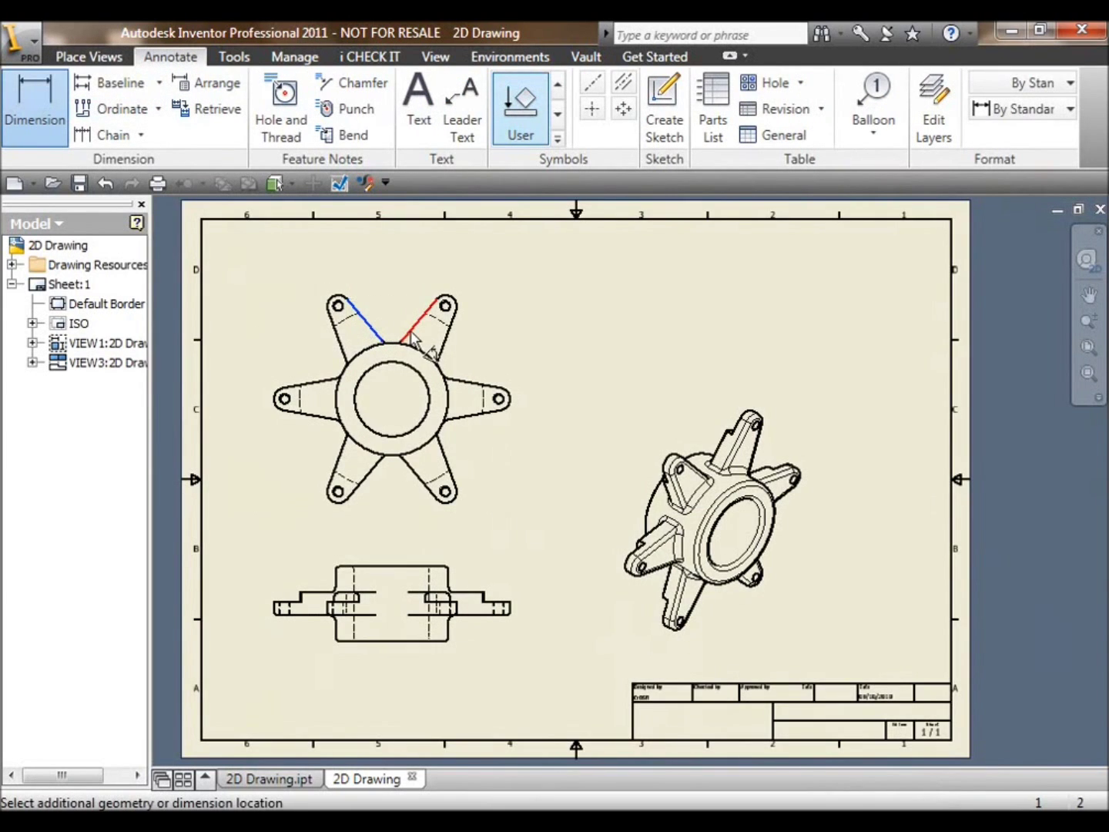
pyautogui.click(401, 296)
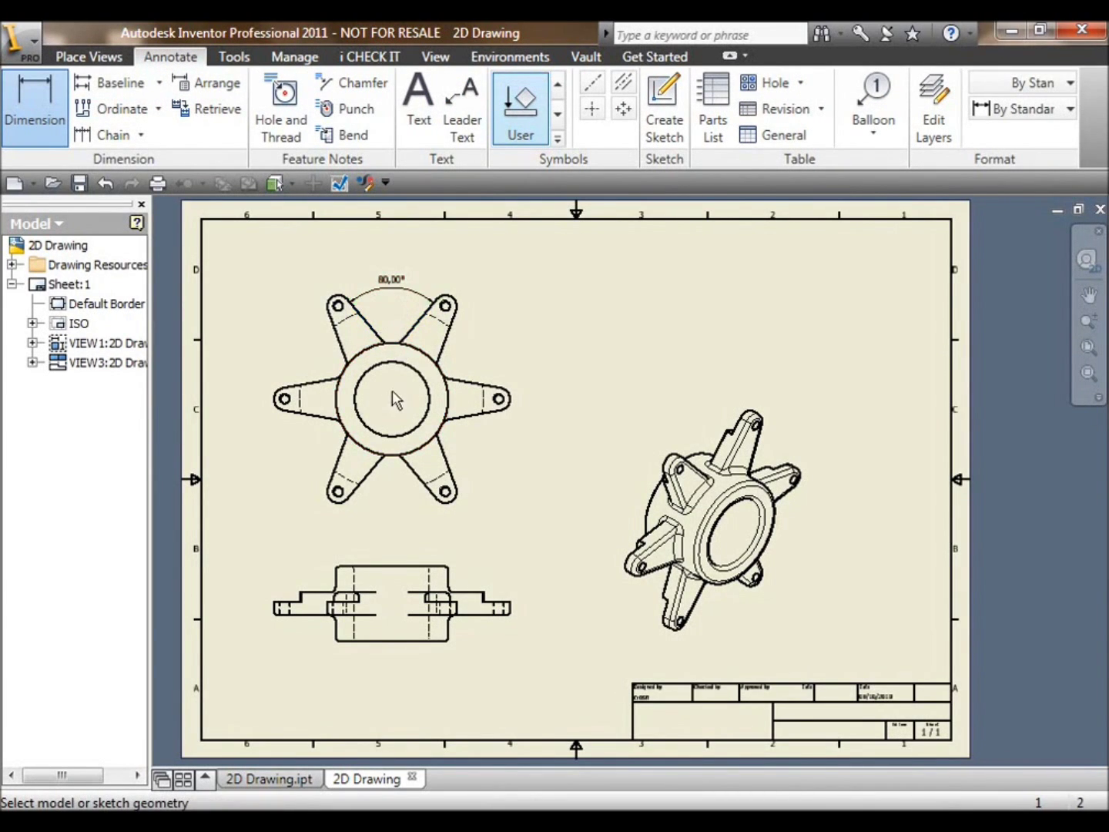
pyautogui.click(445, 379)
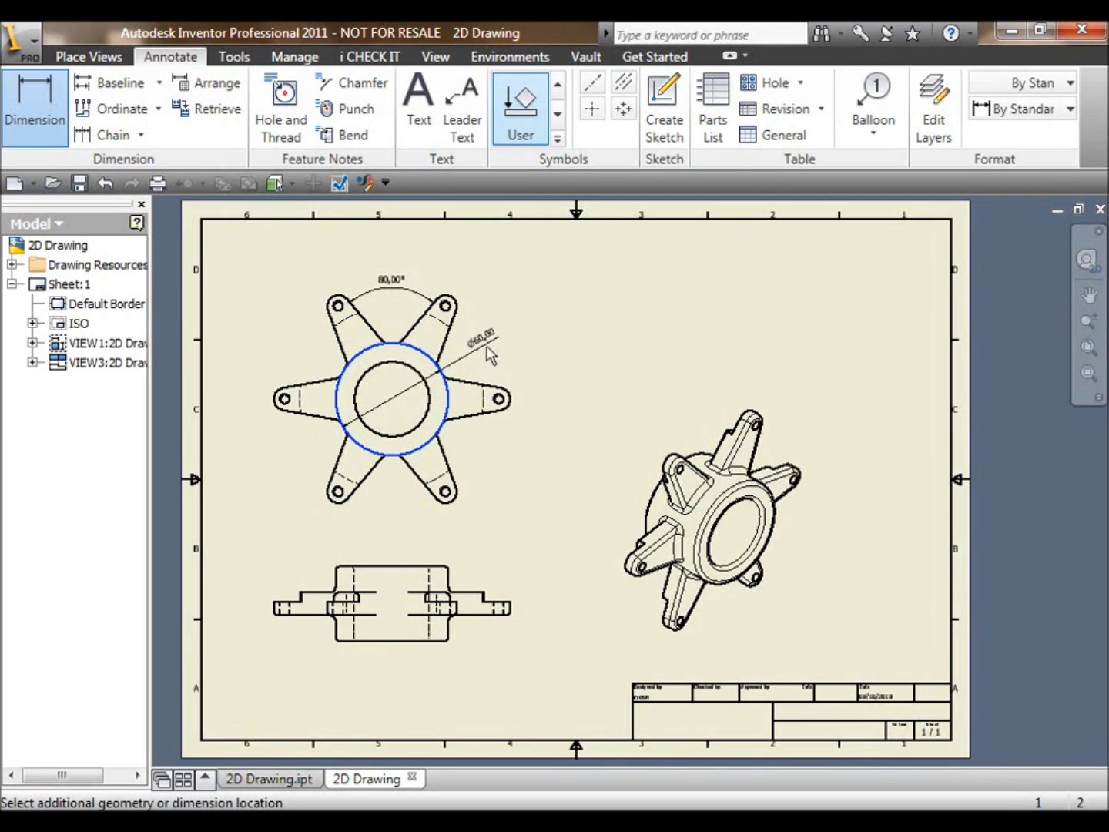
pyautogui.click(484, 358)
pyautogui.scroll(3, 393, 337)
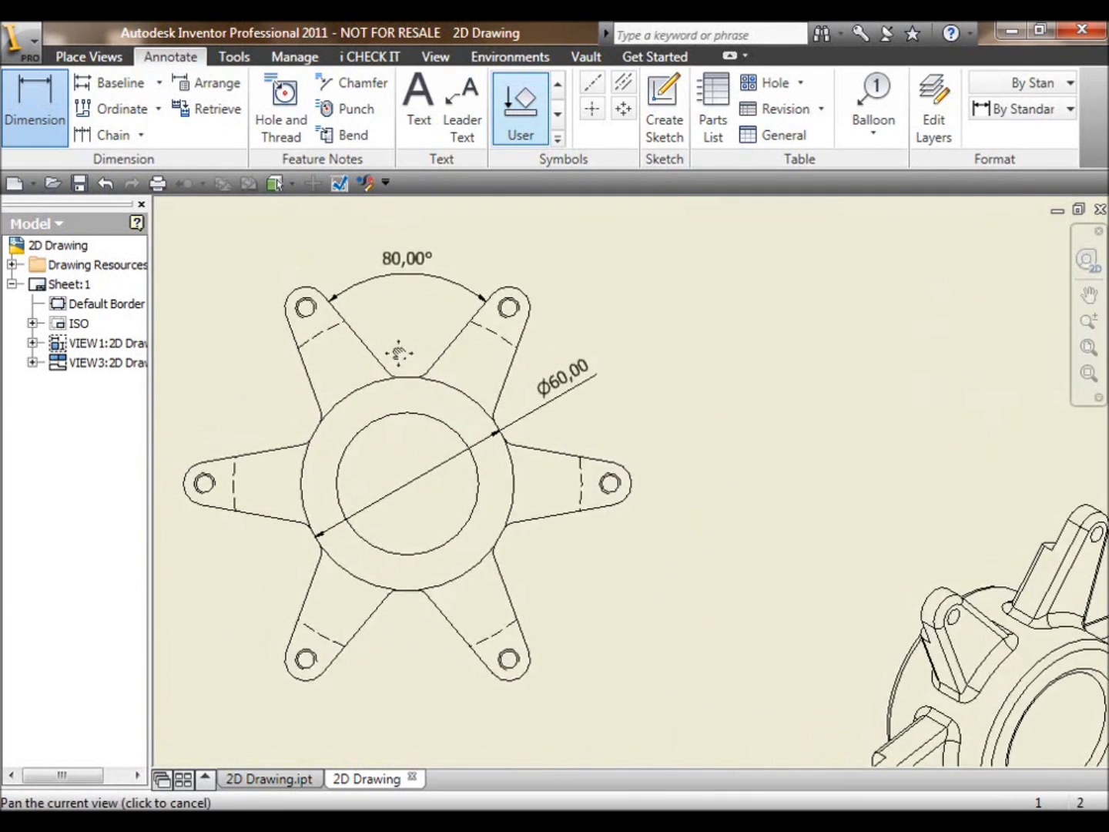
pyautogui.scroll(-3, 422, 322)
pyautogui.scroll(1, 428, 329)
pyautogui.rightClick(453, 337)
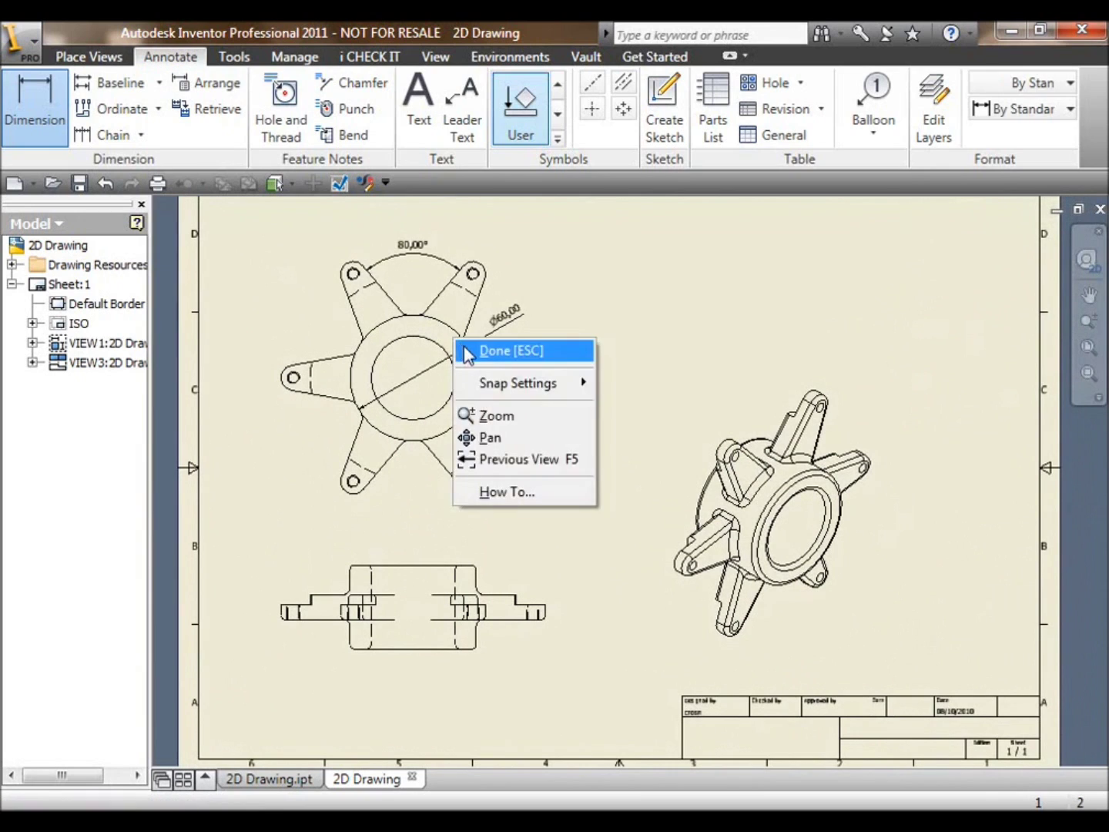
pyautogui.click(466, 350)
pyautogui.click(88, 57)
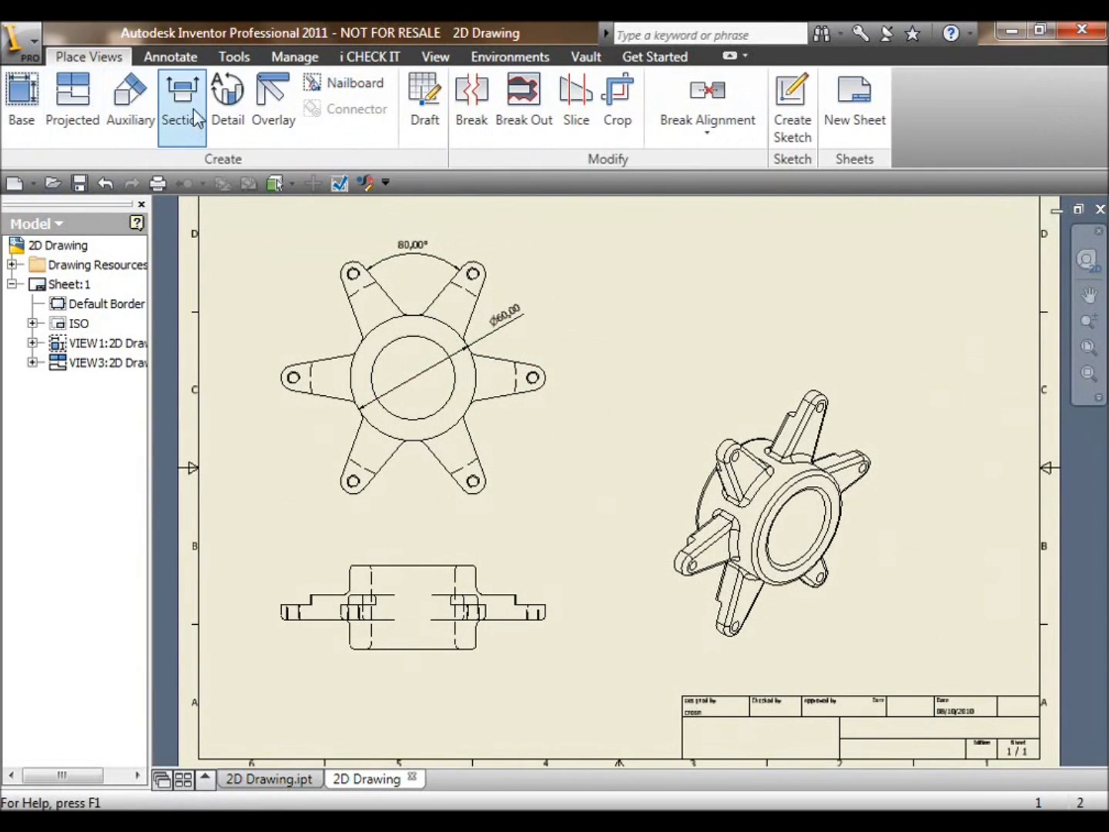
# Cut section A-A vertically through the front view and place it to its right at 1:1.
pyautogui.click(182, 112)
pyautogui.click(401, 552)
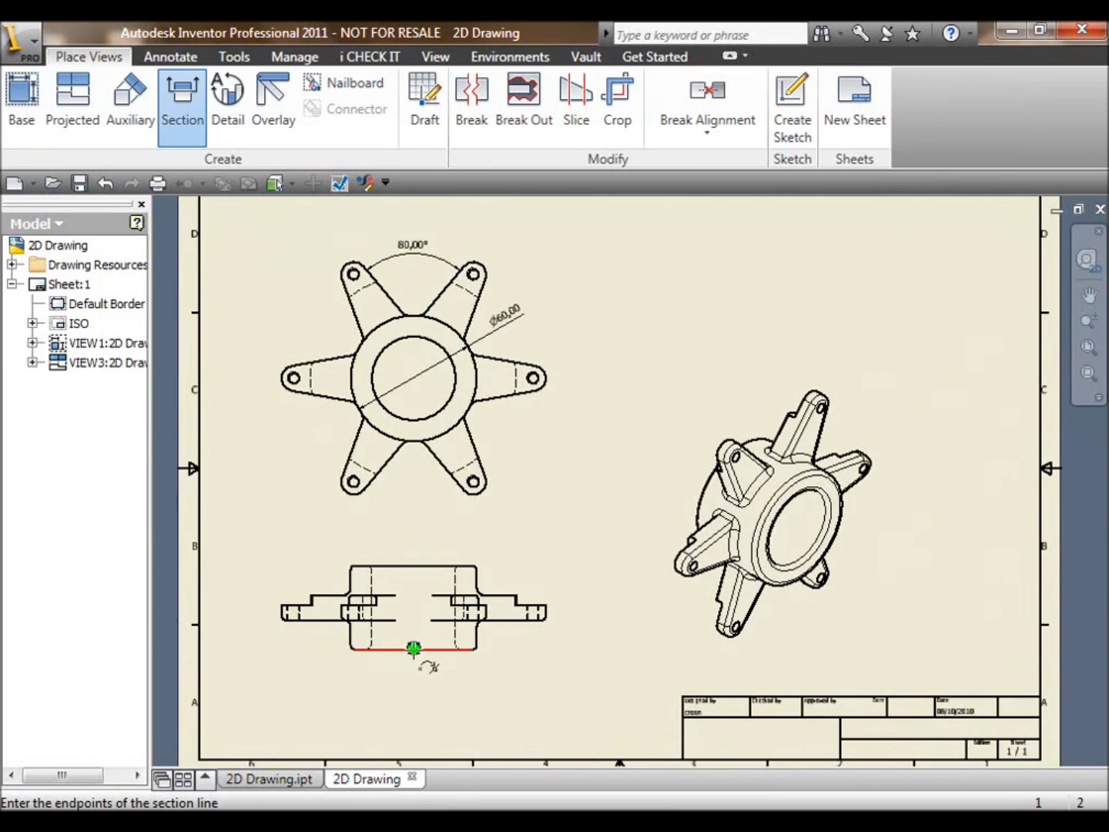
pyautogui.click(413, 543)
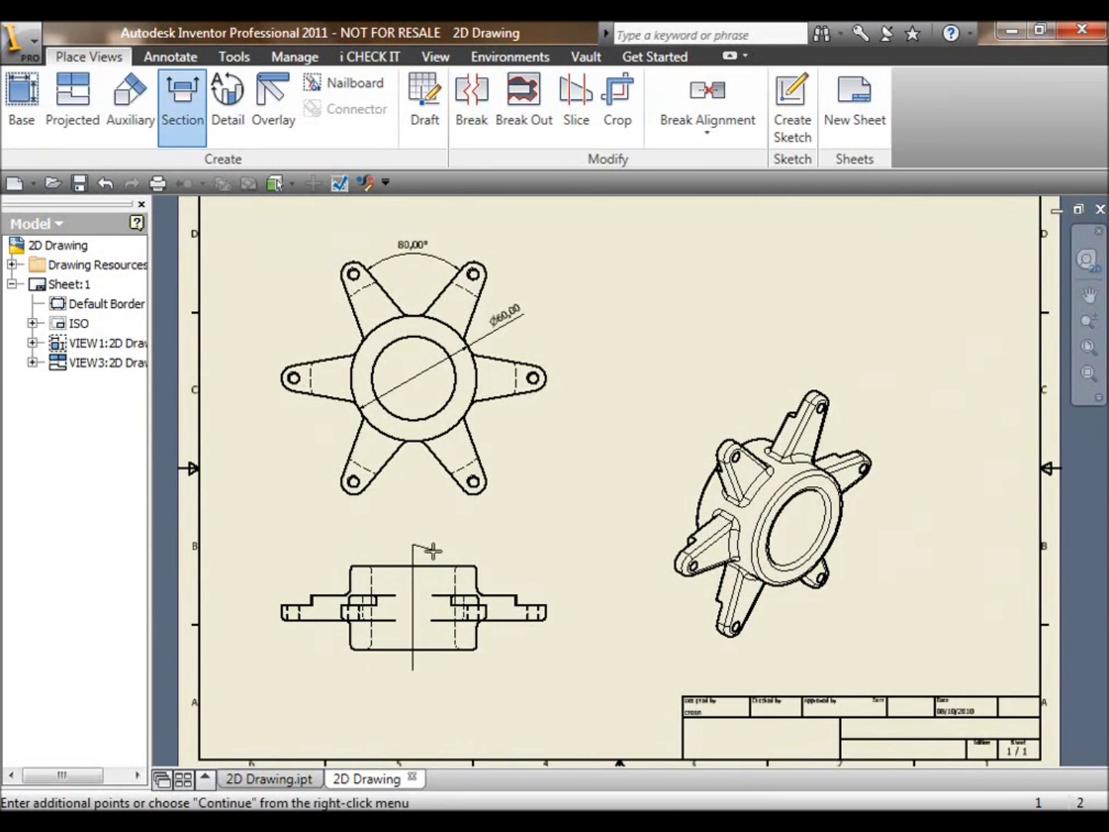
pyautogui.click(414, 669)
pyautogui.rightClick(437, 552)
pyautogui.click(488, 567)
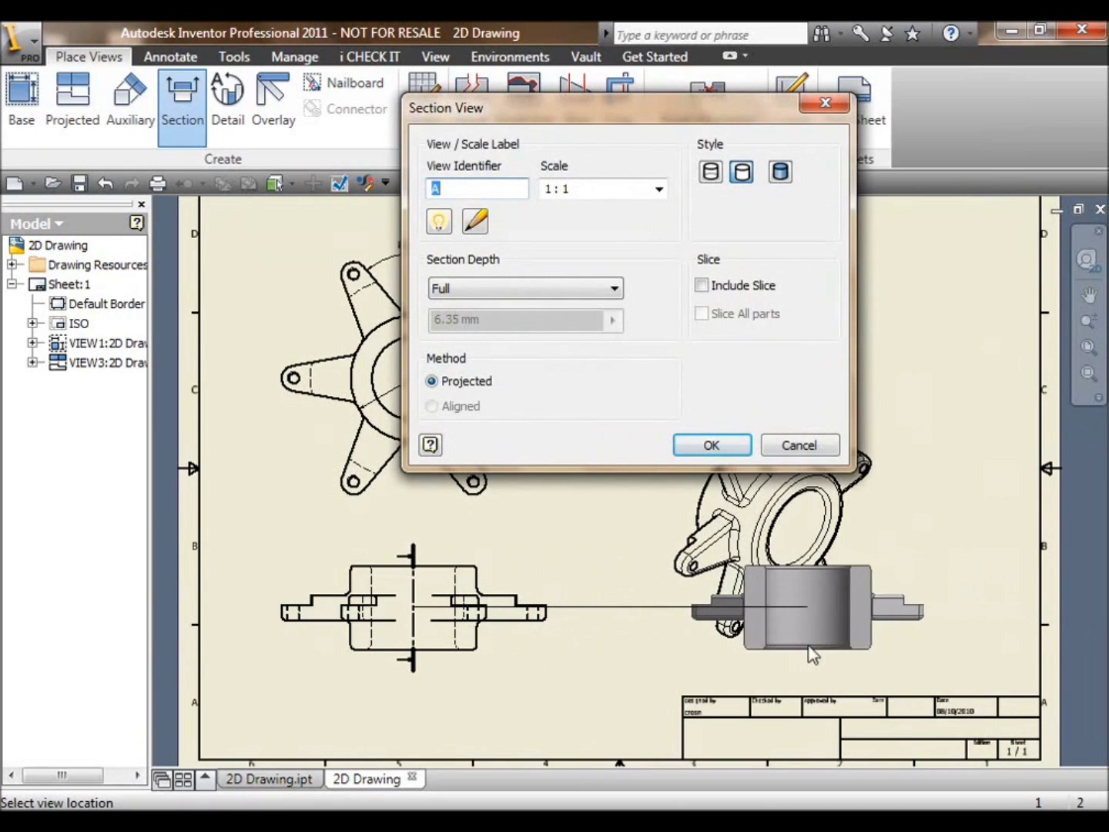
pyautogui.click(911, 651)
pyautogui.rightClick(857, 601)
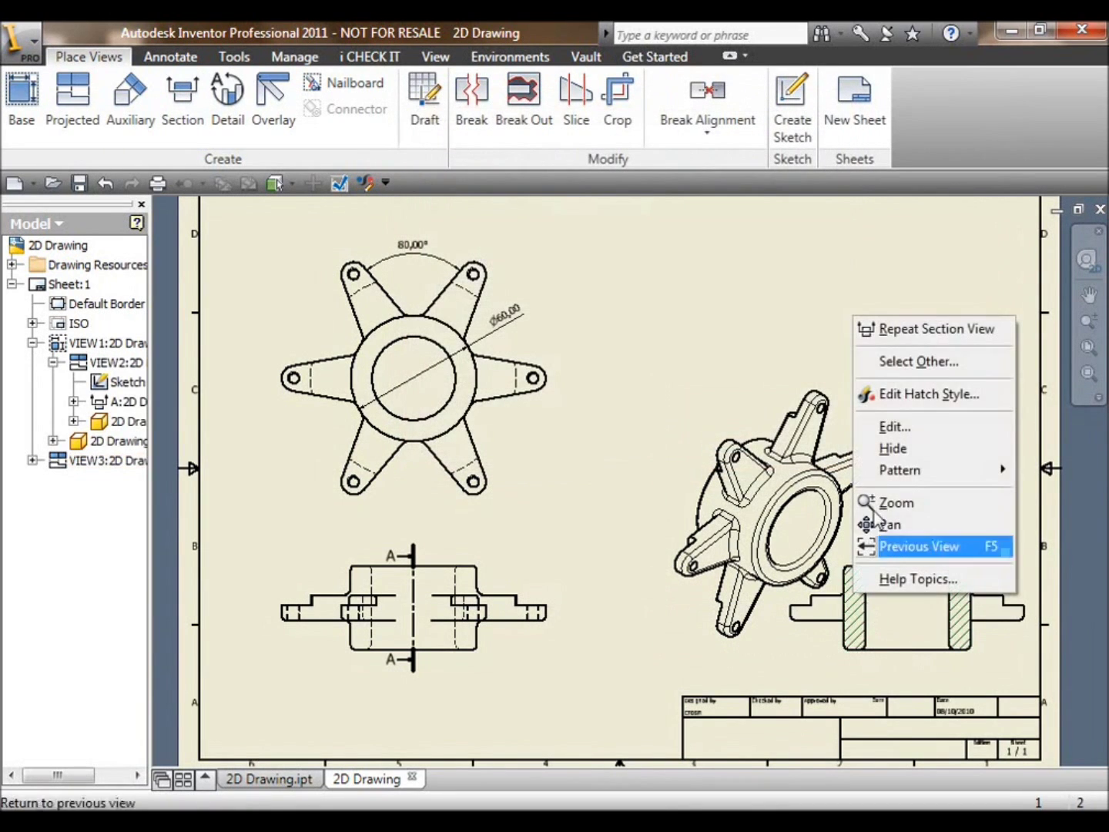
pyautogui.click(784, 368)
# Move the isometric view to the upper right and slide section A-A left.
pyautogui.moveTo(772, 373); pyautogui.dragTo(784, 276)
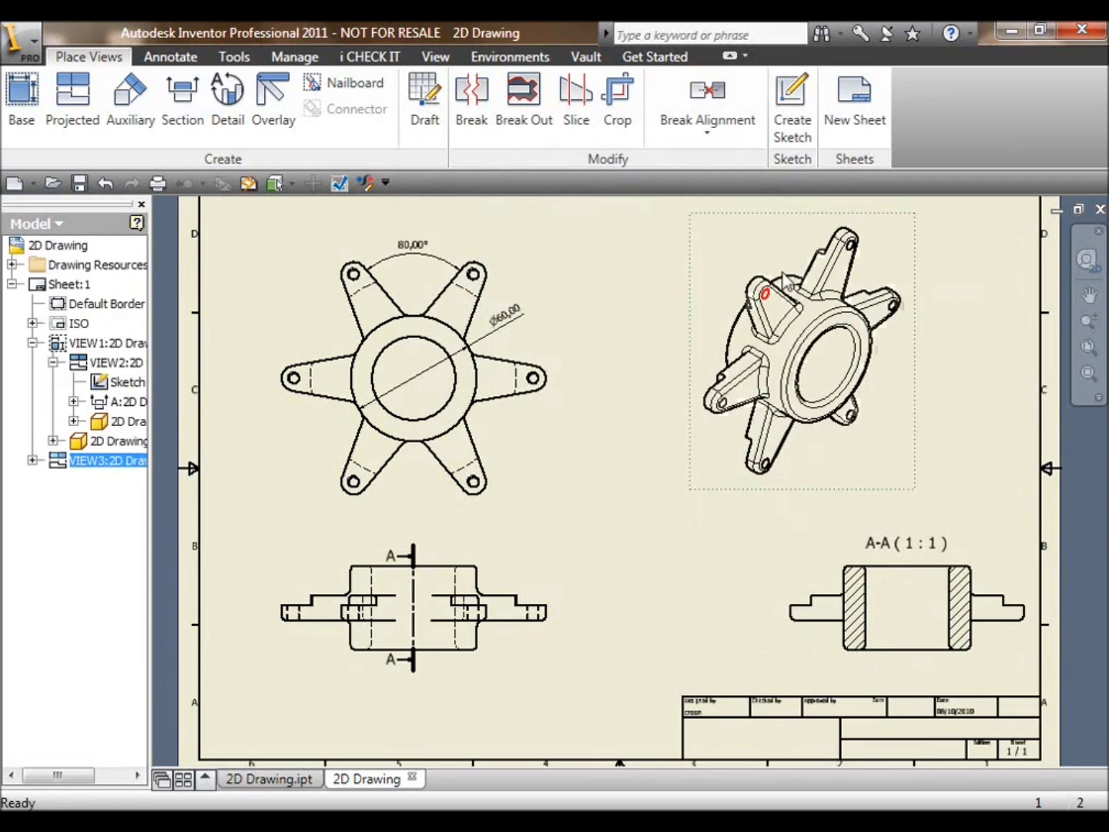
pyautogui.moveTo(789, 586); pyautogui.dragTo(721, 576)
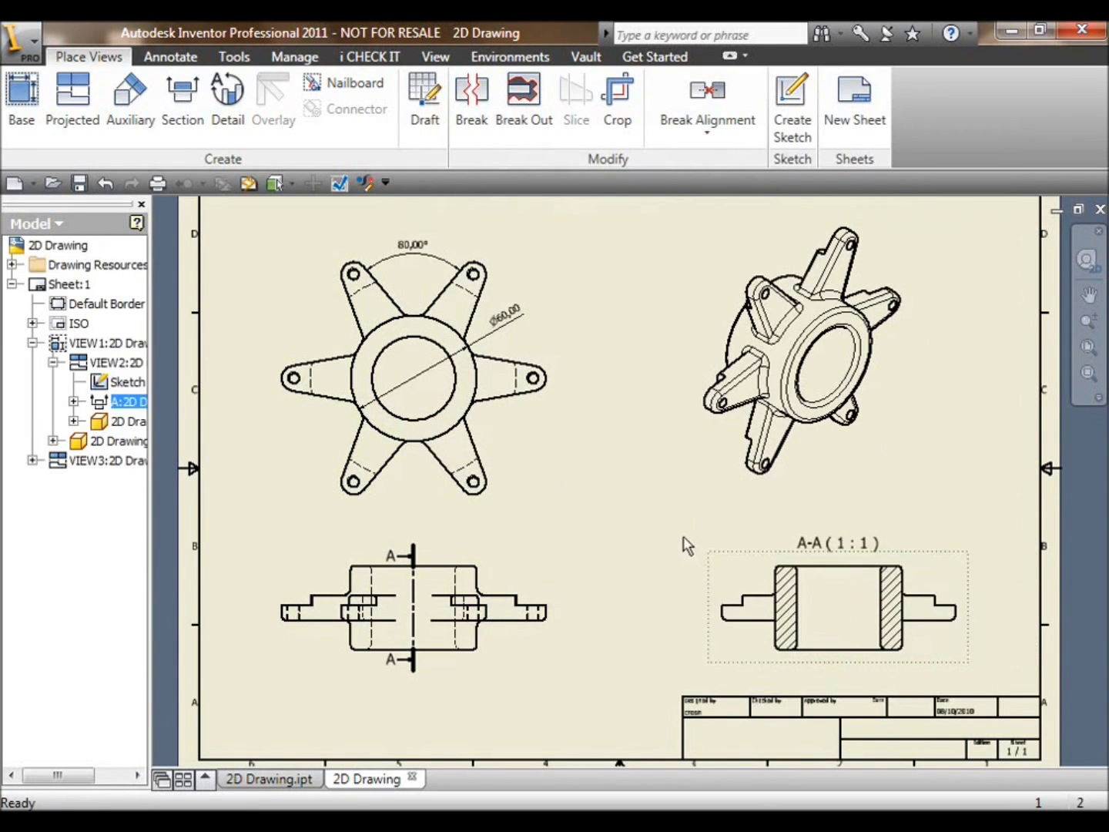
pyautogui.moveTo(461, 424); pyautogui.dragTo(427, 430, button='middle')
# In the part's Parameters table, change No_Of_Legs to 4 so the part has four legs.
pyautogui.click(269, 779)
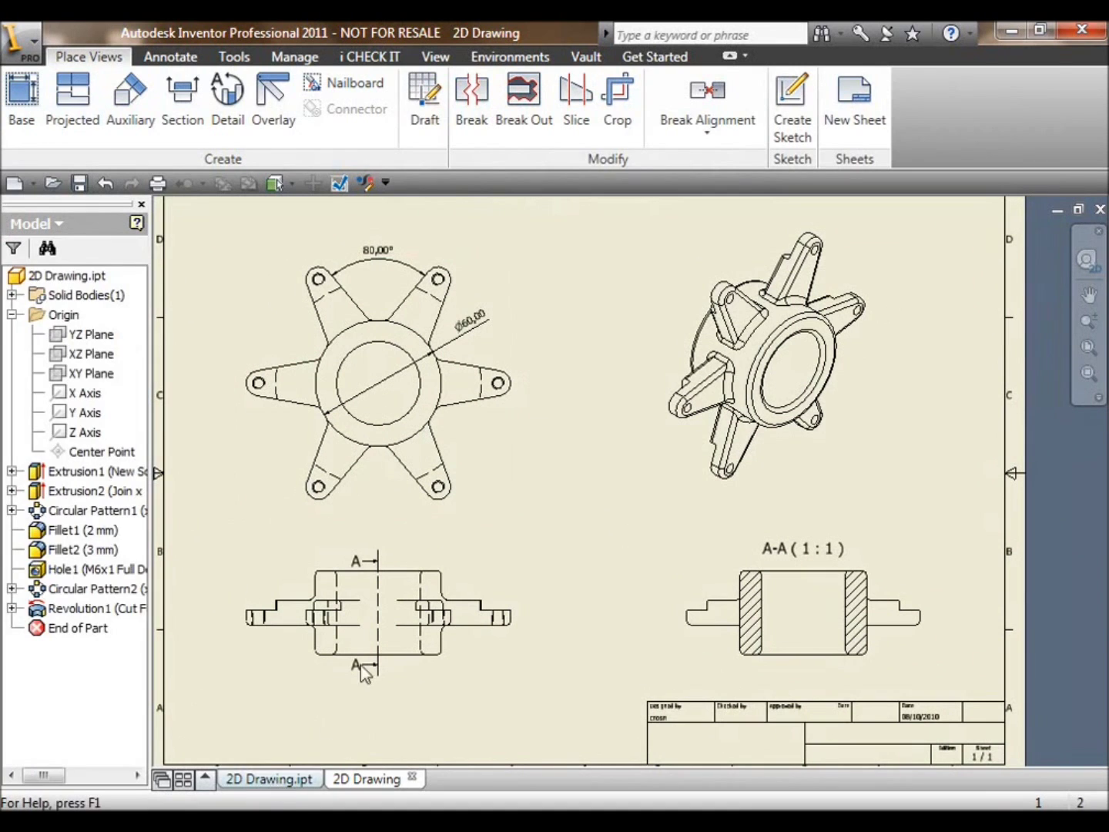
pyautogui.click(253, 57)
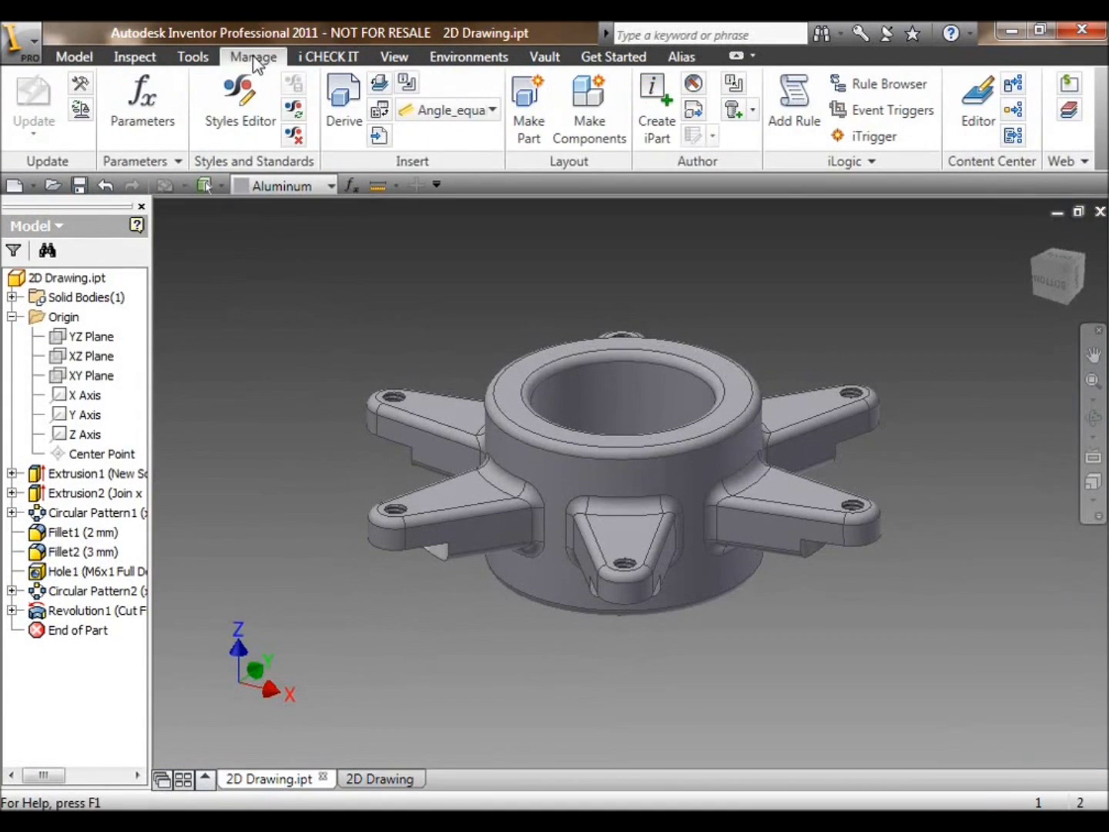
pyautogui.click(156, 89)
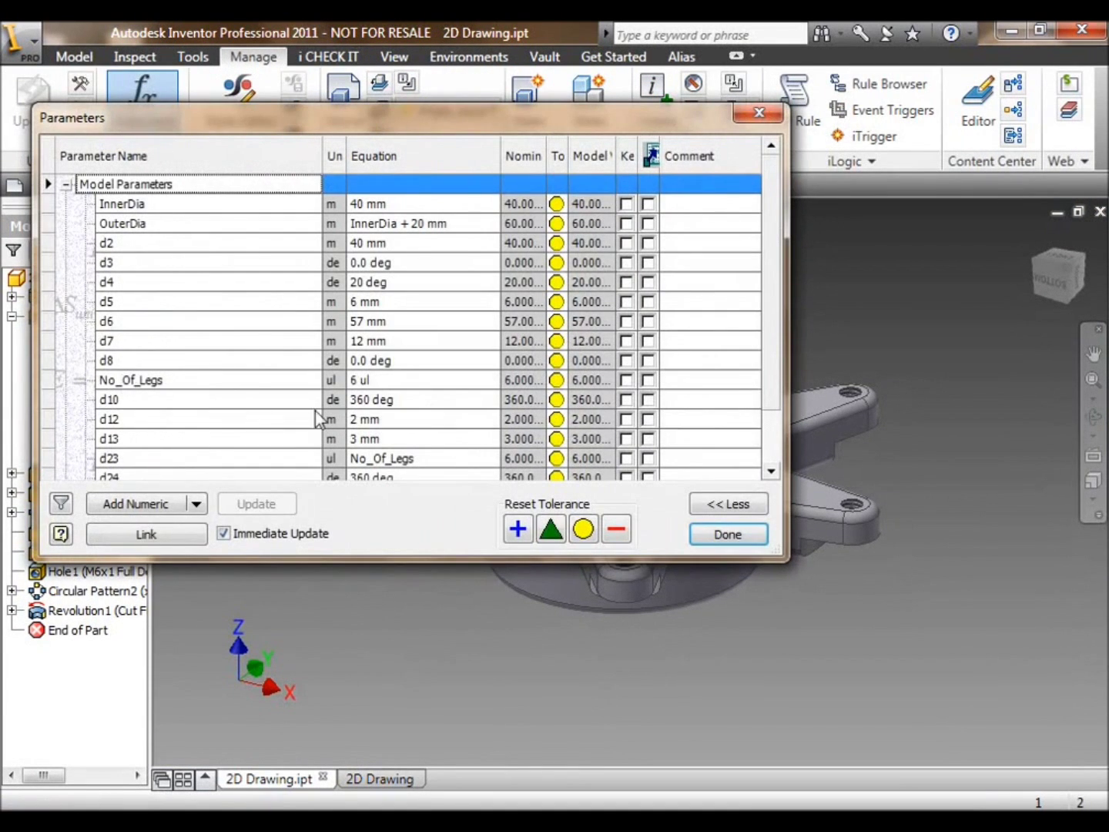
pyautogui.click(359, 381)
pyautogui.write('4')
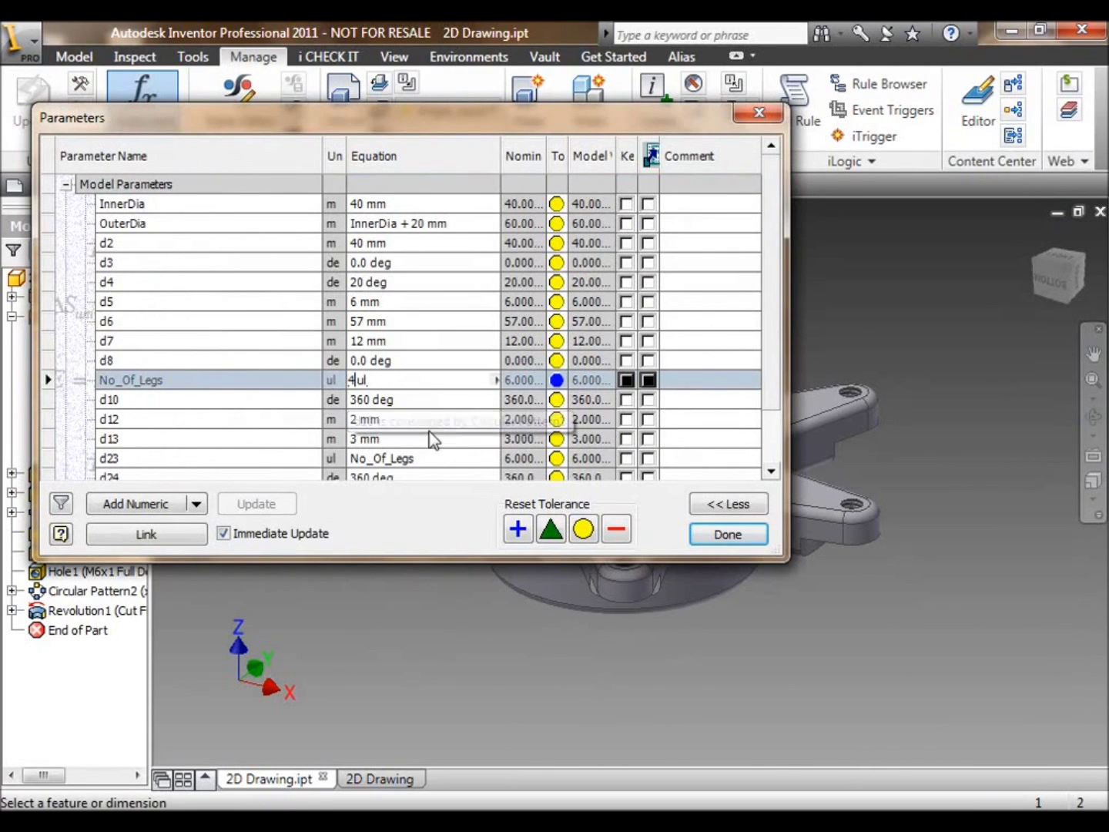
pyautogui.press('Return')
pyautogui.click(723, 536)
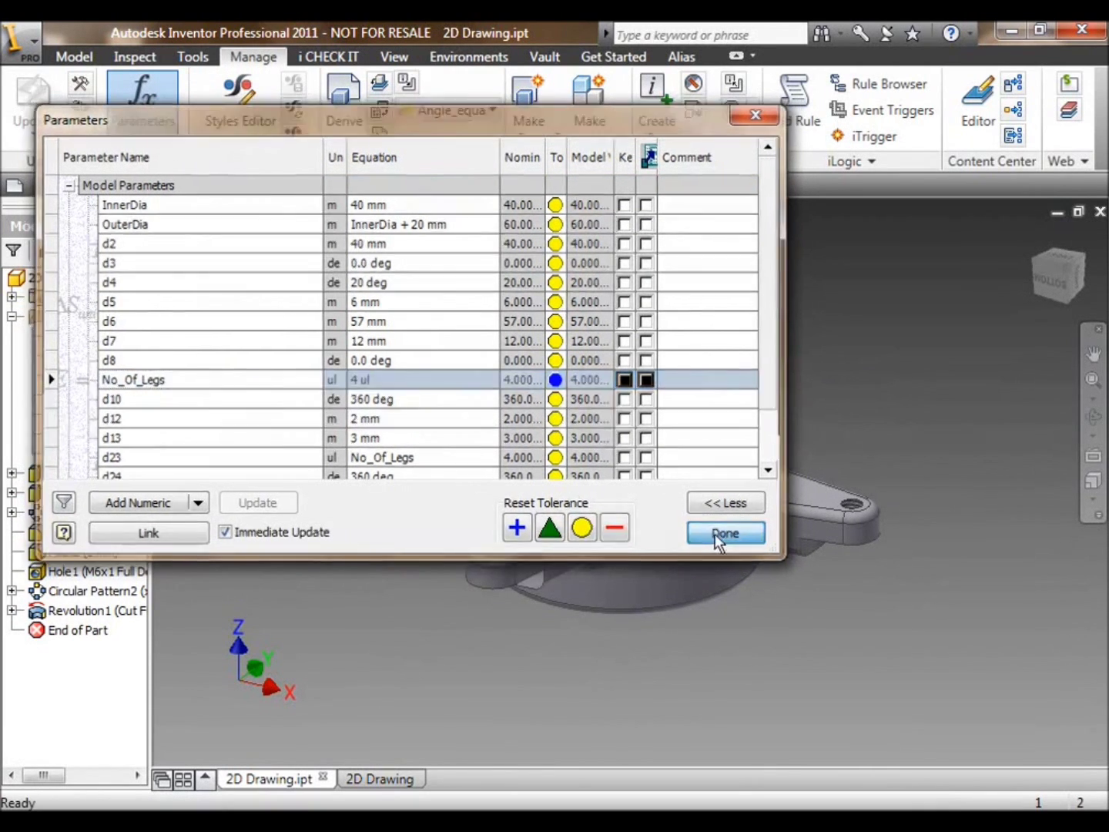
pyautogui.keyDown('shift'); pyautogui.moveTo(516, 427); pyautogui.dragTo(545, 534, button='middle'); pyautogui.keyUp('shift')
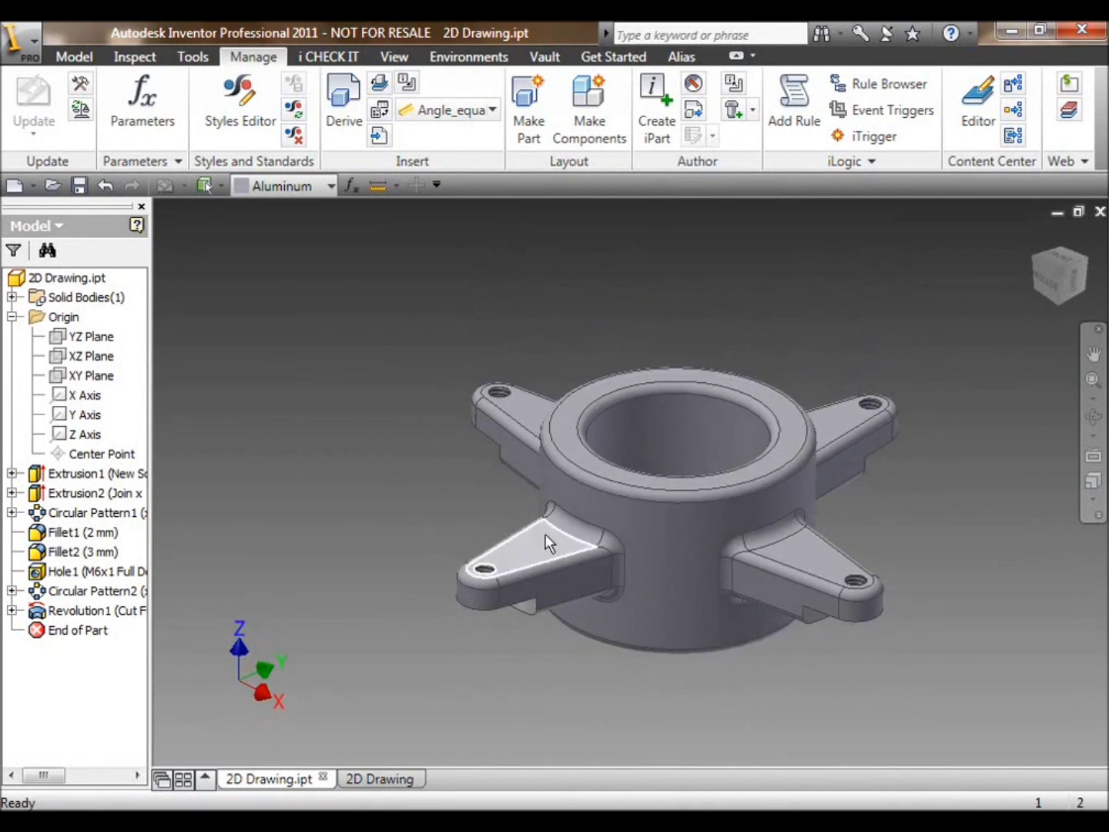
# On the updated drawing, pull the 110,00° angle dimension further out and show the whole sheet.
pyautogui.click(373, 780)
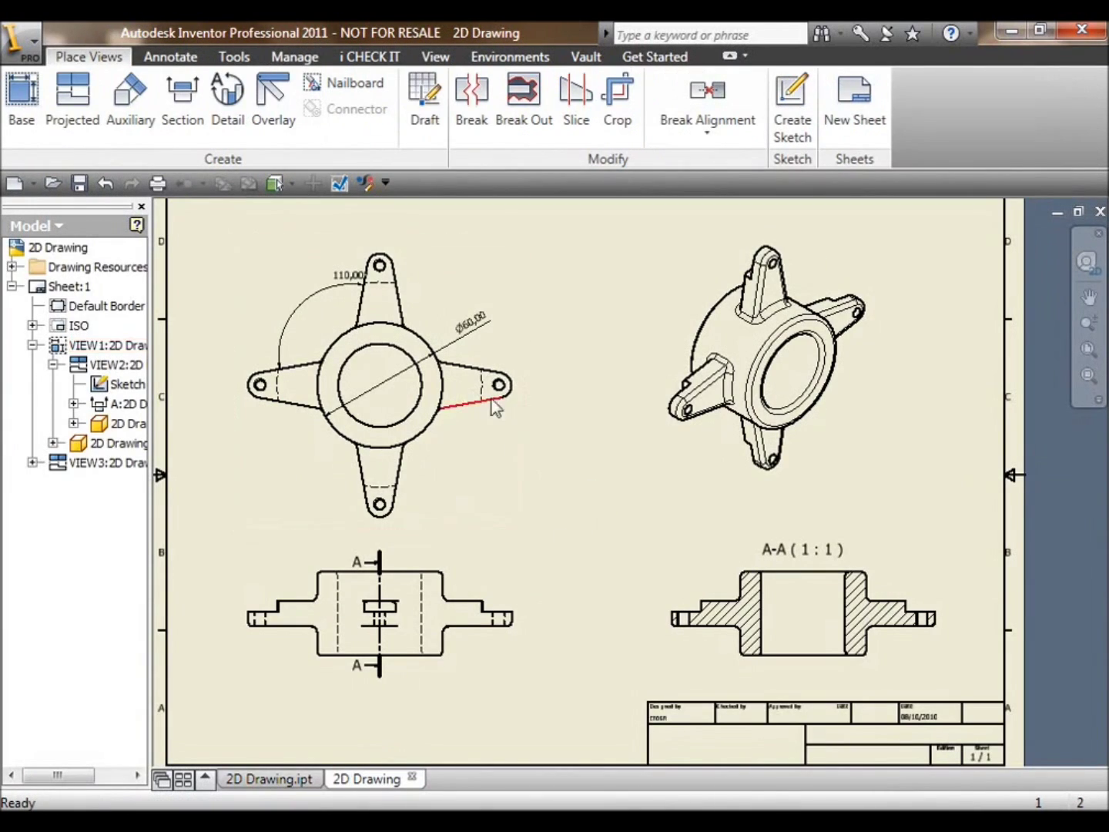
pyautogui.click(363, 302)
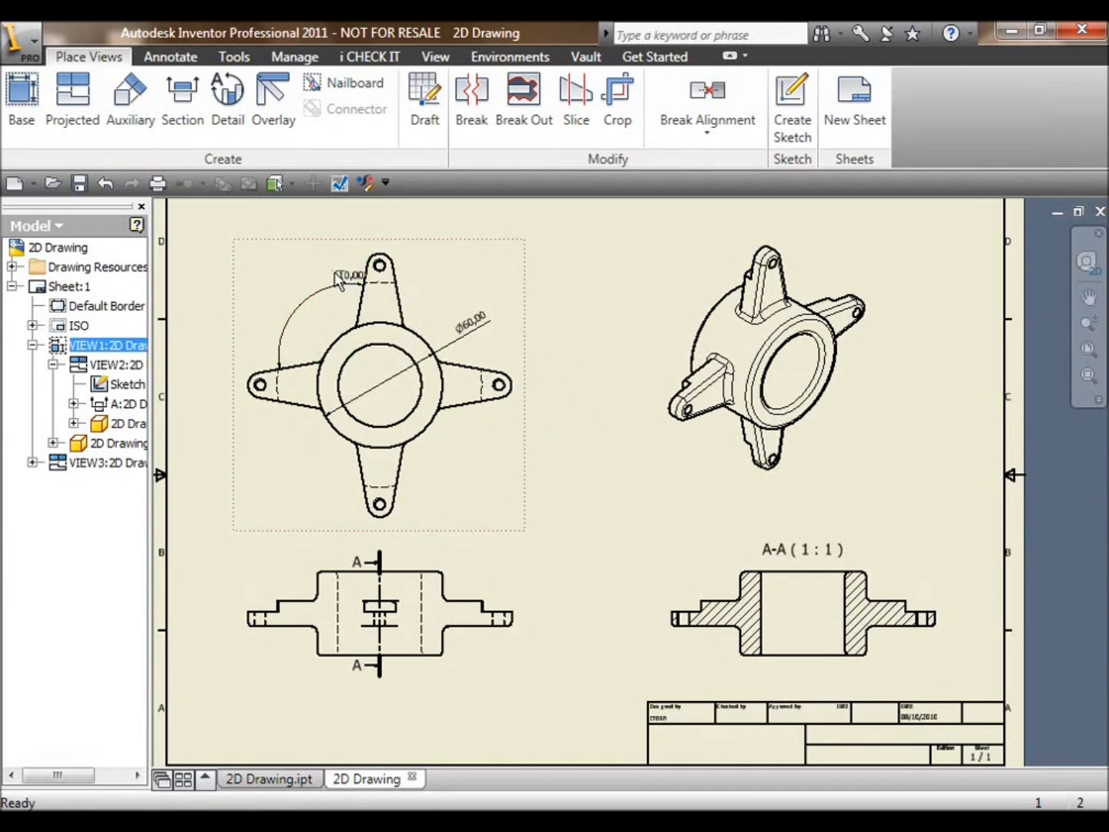
pyautogui.scroll(3, 323, 270)
pyautogui.click(362, 281)
pyautogui.moveTo(364, 278); pyautogui.dragTo(263, 327)
pyautogui.scroll(-3, 654, 329)
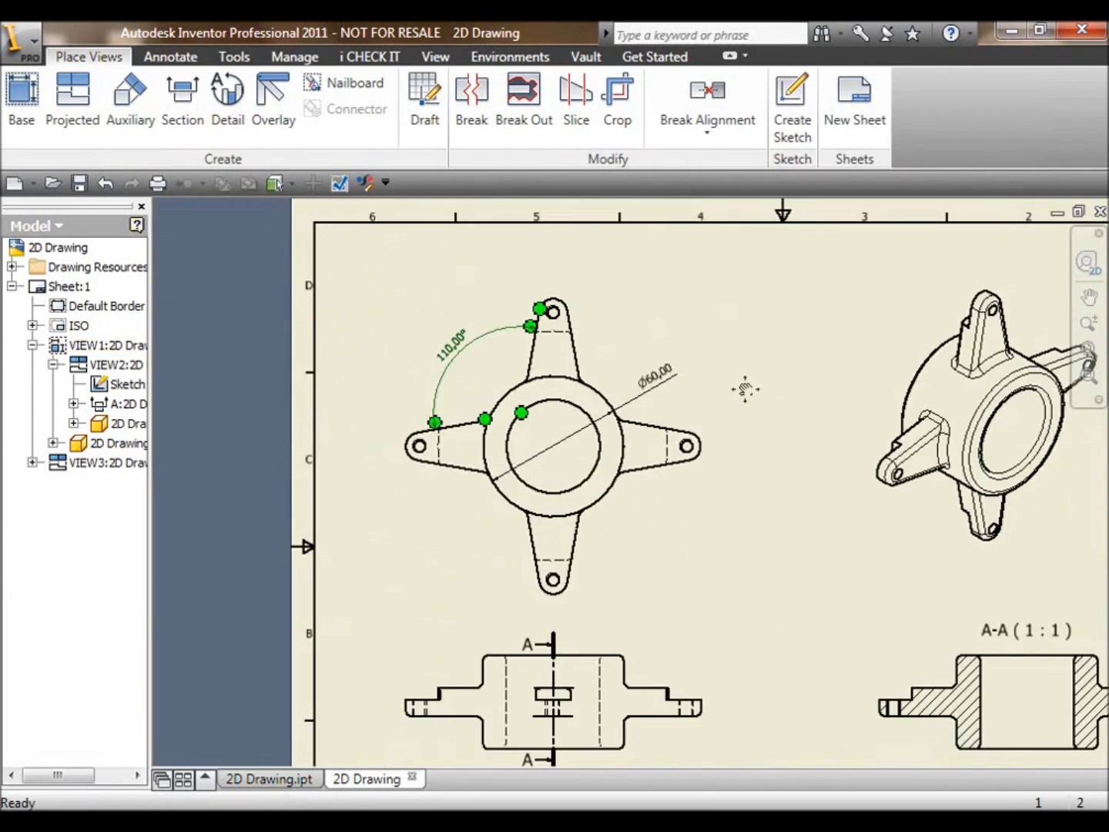
pyautogui.moveTo(742, 389)
pyautogui.mouseDown(button='middle')
pyautogui.moveTo(663, 316)
pyautogui.moveTo(585, 319)
pyautogui.mouseUp(button='middle')
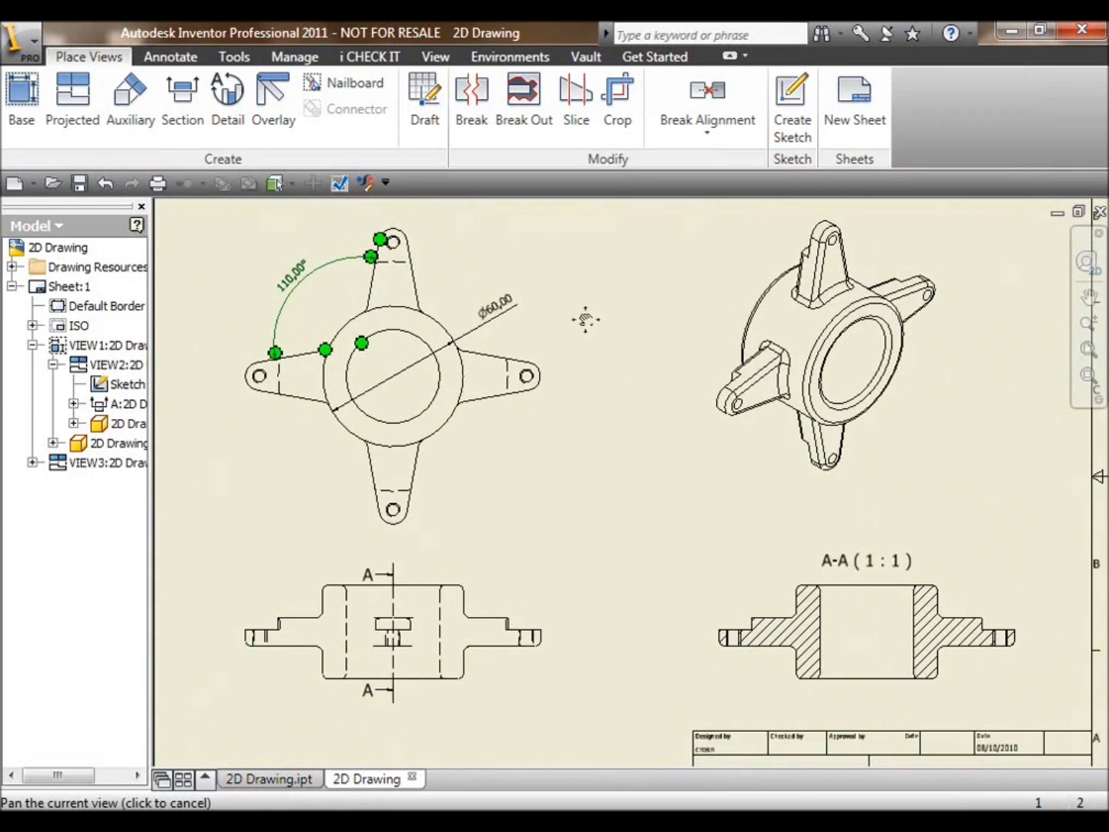
pyautogui.scroll(-3, 510, 485)
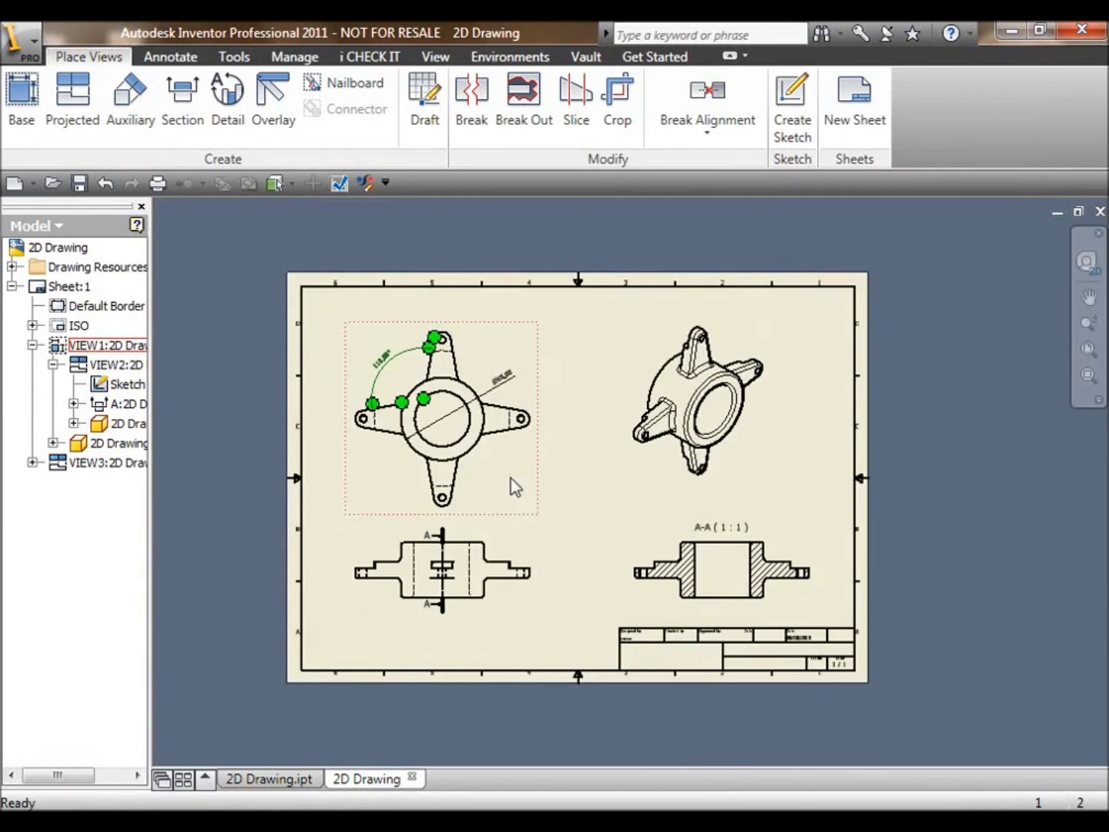
pyautogui.moveTo(510, 478); pyautogui.dragTo(530, 456, button='middle')
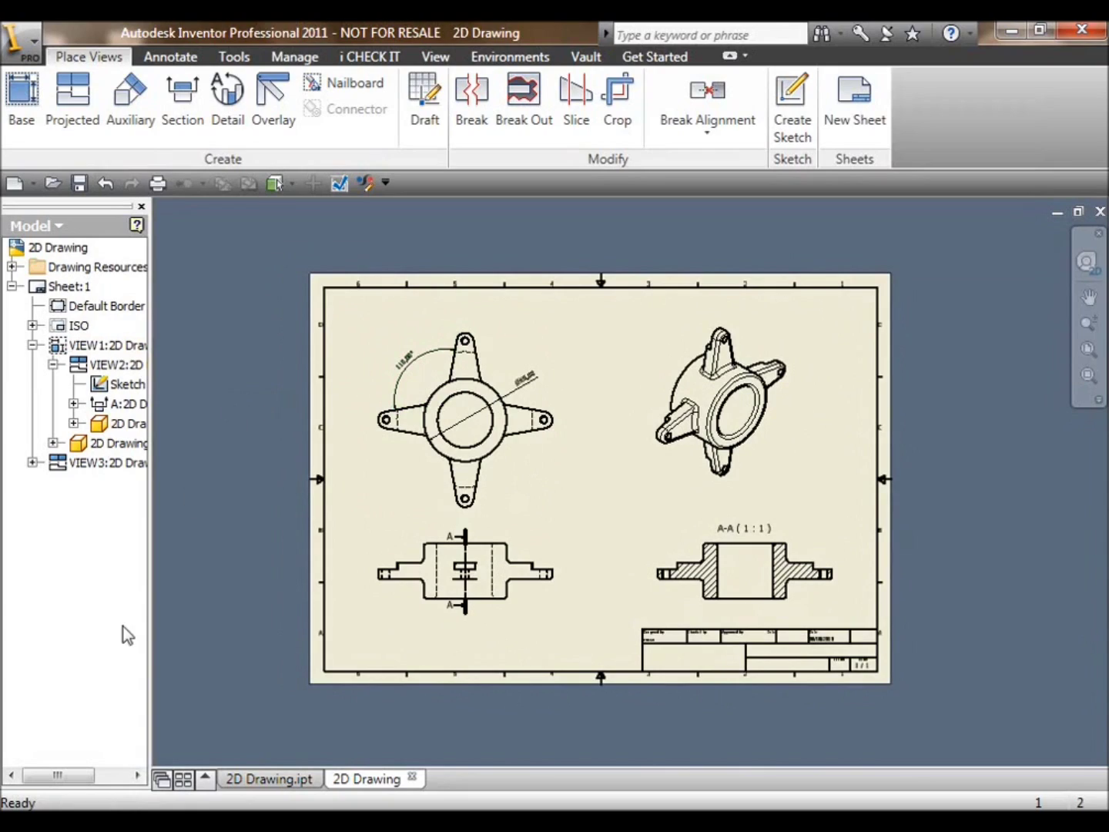